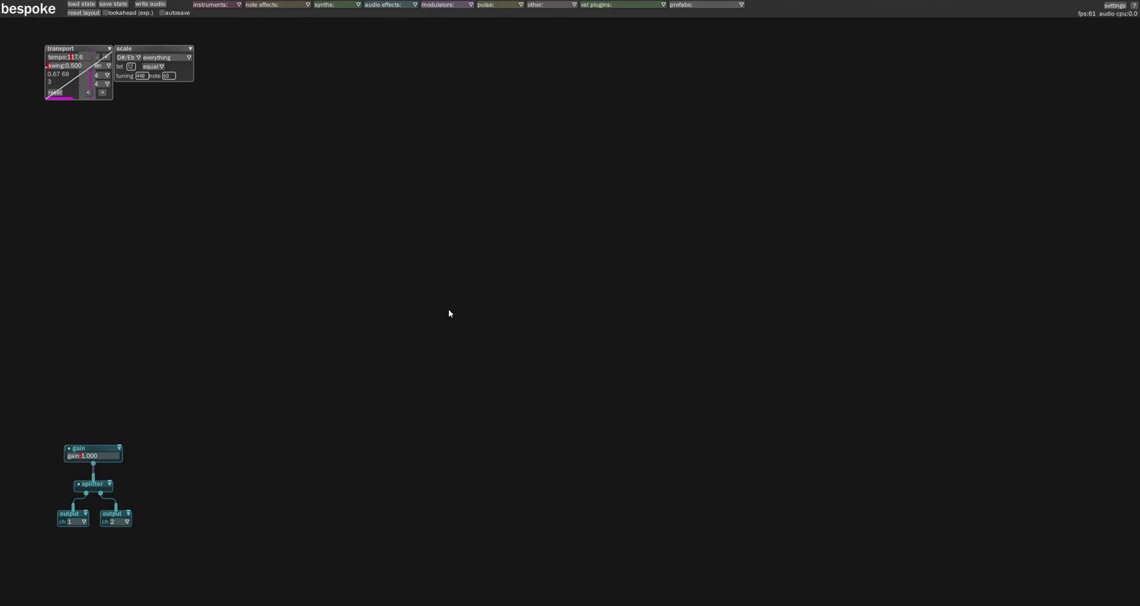
Look through the available modules in every category, from instruments and note effects to VST plugins and prefabs
{"action": "mouse_move", "coordinate": [452, 305]}
{"action": "left_mouse_down"}
{"action": "mouse_move", "coordinate": [497, 333]}
{"action": "mouse_move", "coordinate": [470, 310]}
{"action": "mouse_move", "coordinate": [453, 326]}
{"action": "mouse_move", "coordinate": [469, 305]}
{"action": "left_mouse_up"}
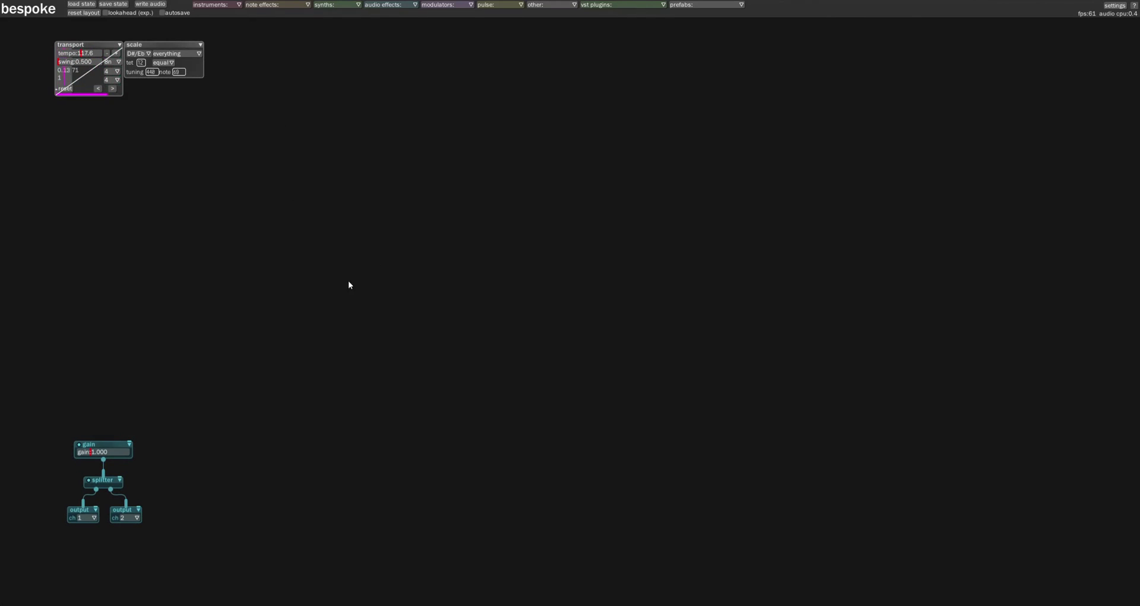
{"action": "left_click", "coordinate": [218, 5]}
{"action": "left_click", "coordinate": [261, 5]}
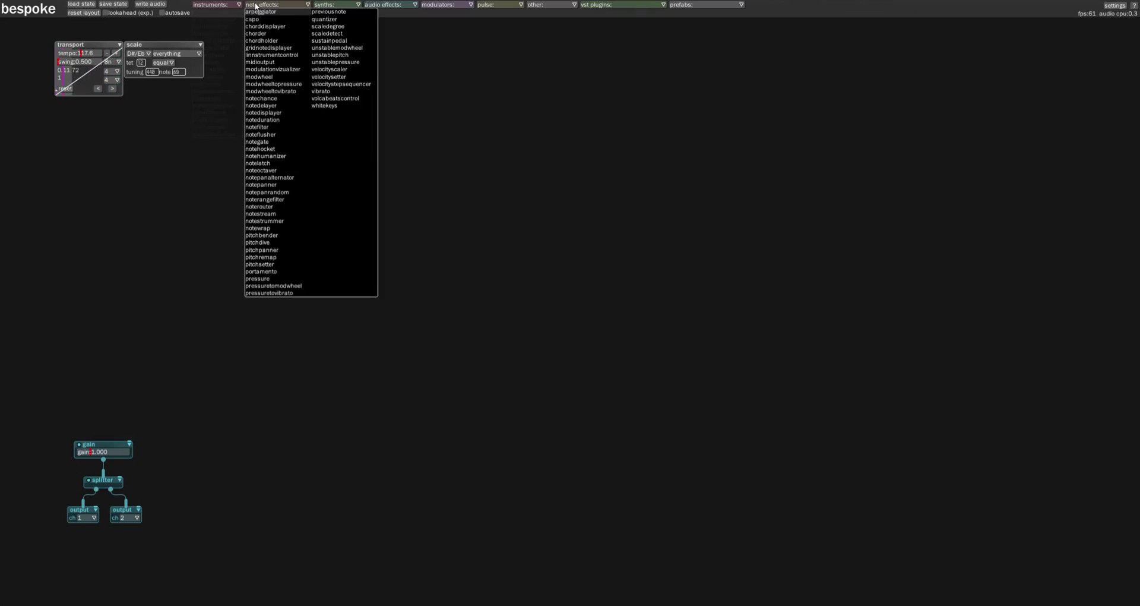
{"action": "left_click", "coordinate": [330, 5]}
{"action": "left_click", "coordinate": [399, 5]}
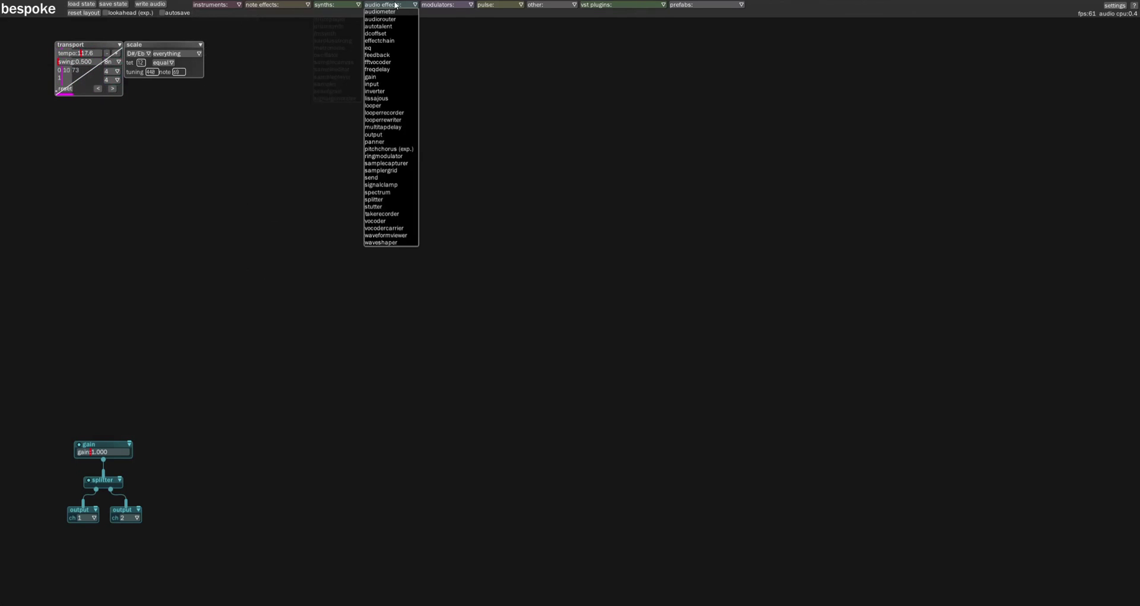
{"action": "left_click", "coordinate": [443, 6]}
{"action": "left_click", "coordinate": [502, 5]}
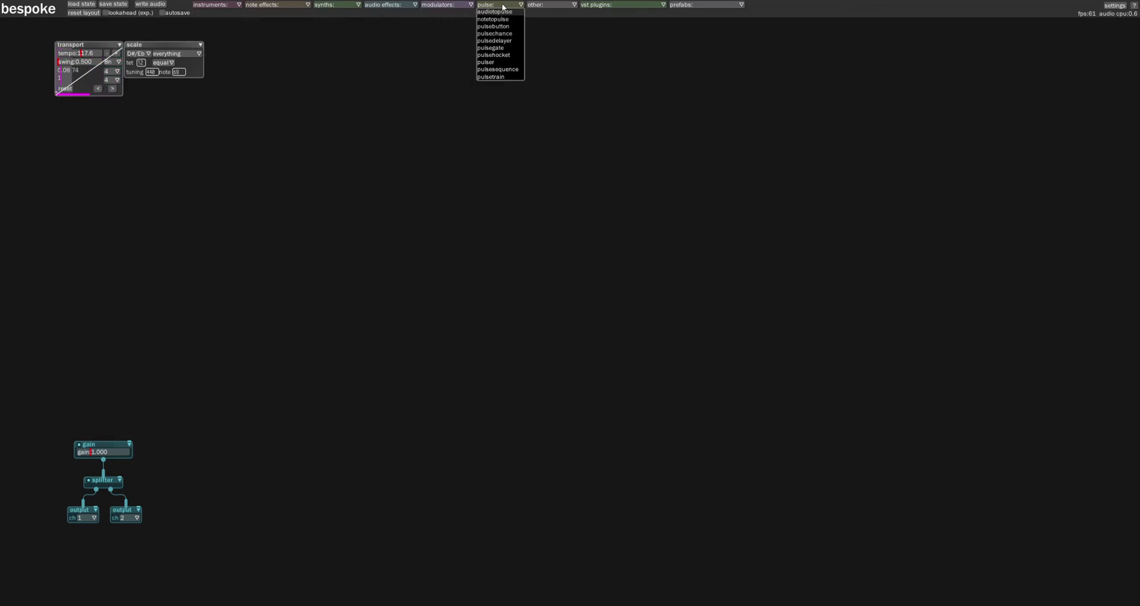
{"action": "left_click", "coordinate": [548, 6]}
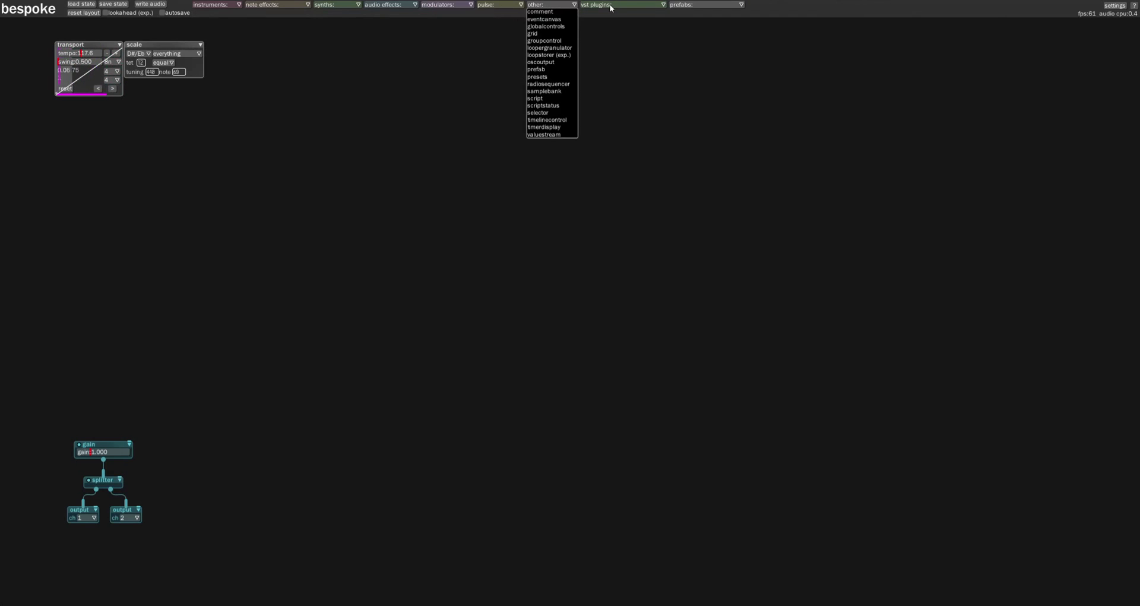
{"action": "left_click", "coordinate": [610, 6]}
{"action": "left_click", "coordinate": [689, 5]}
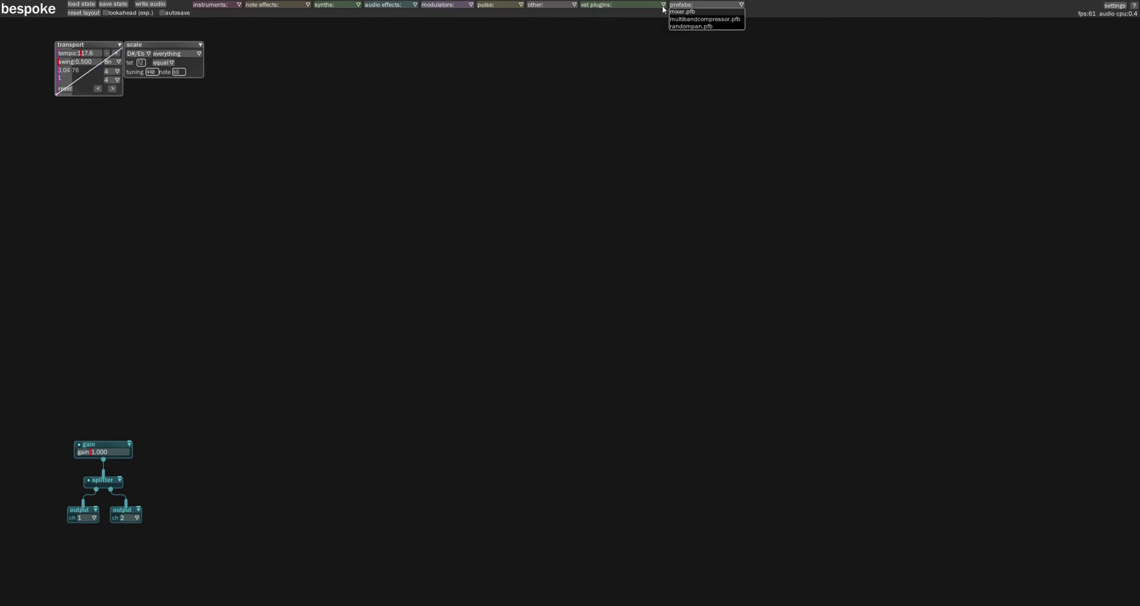
{"action": "left_click", "coordinate": [417, 303]}
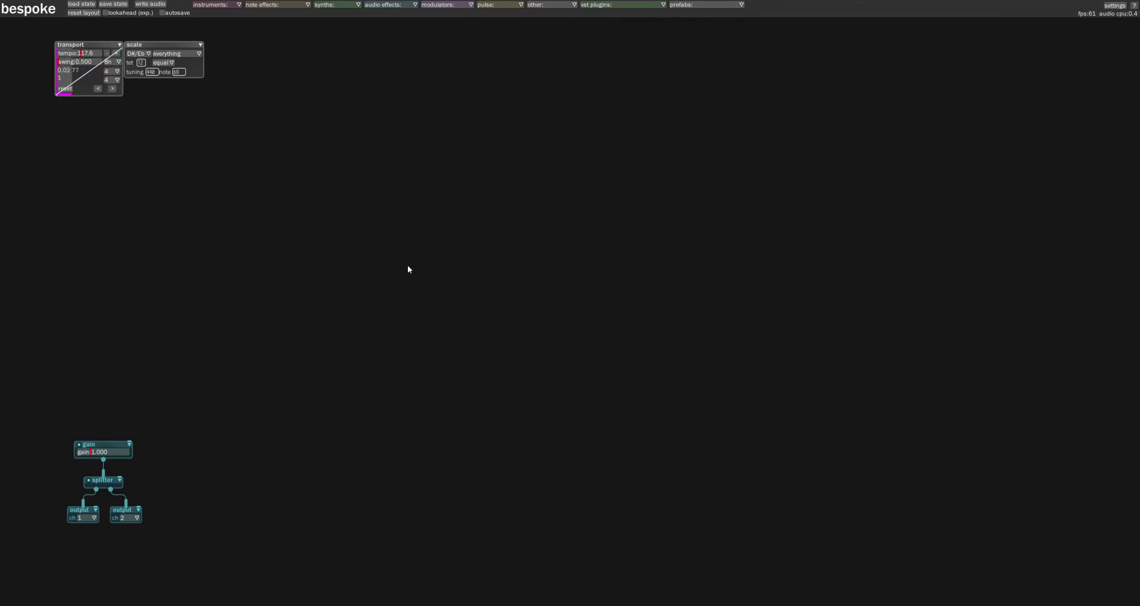
{"action": "left_click_drag", "start_coordinate": [503, 220], "coordinate": [479, 230]}
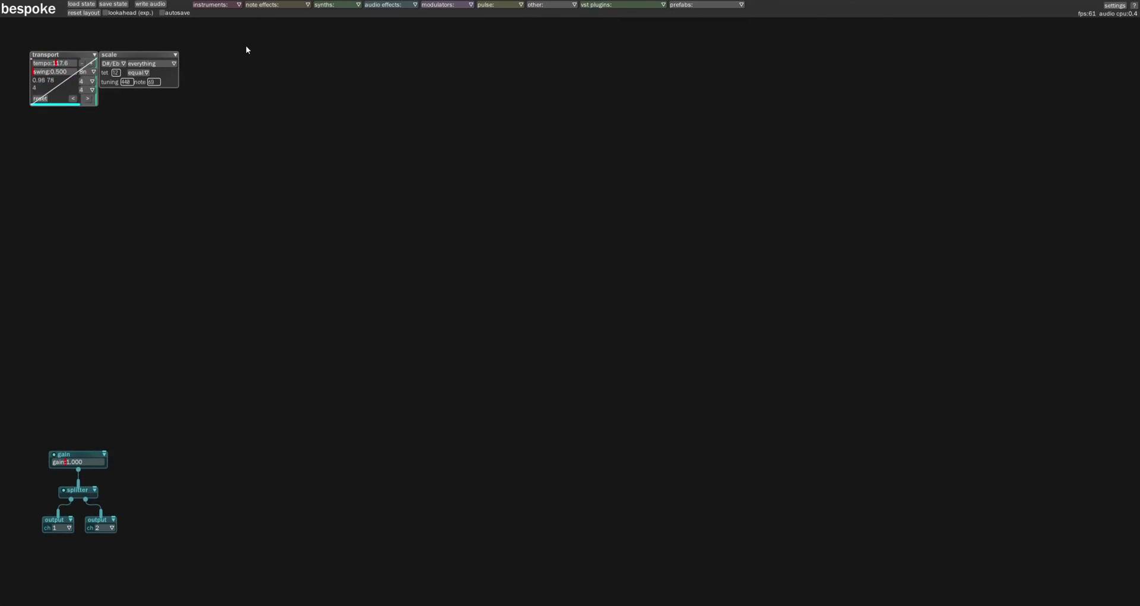
{"action": "left_click", "coordinate": [228, 4]}
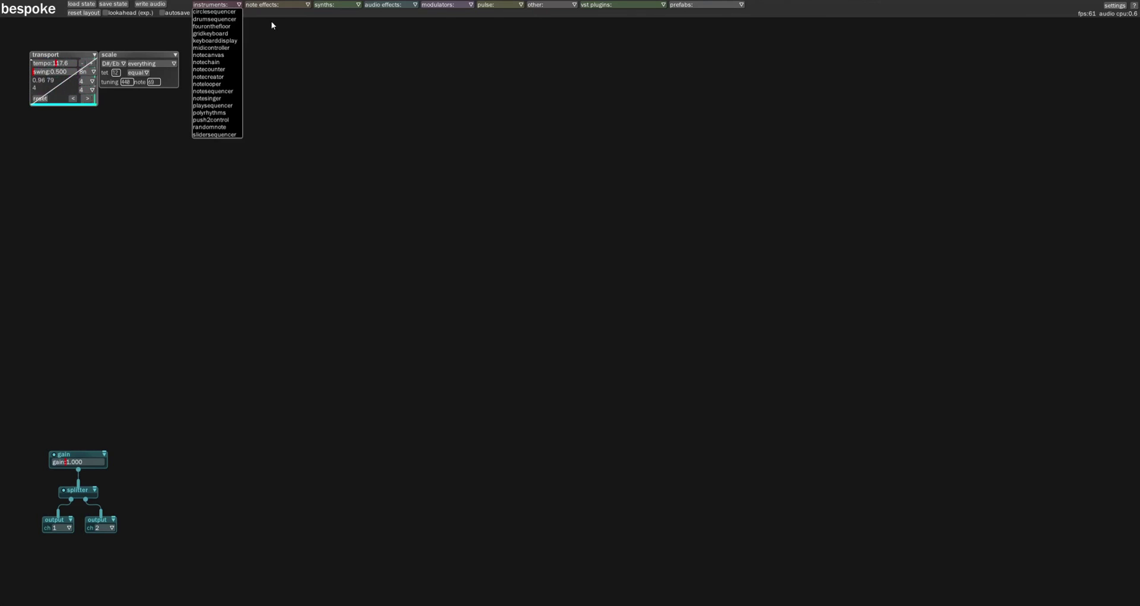
{"action": "left_click", "coordinate": [358, 180]}
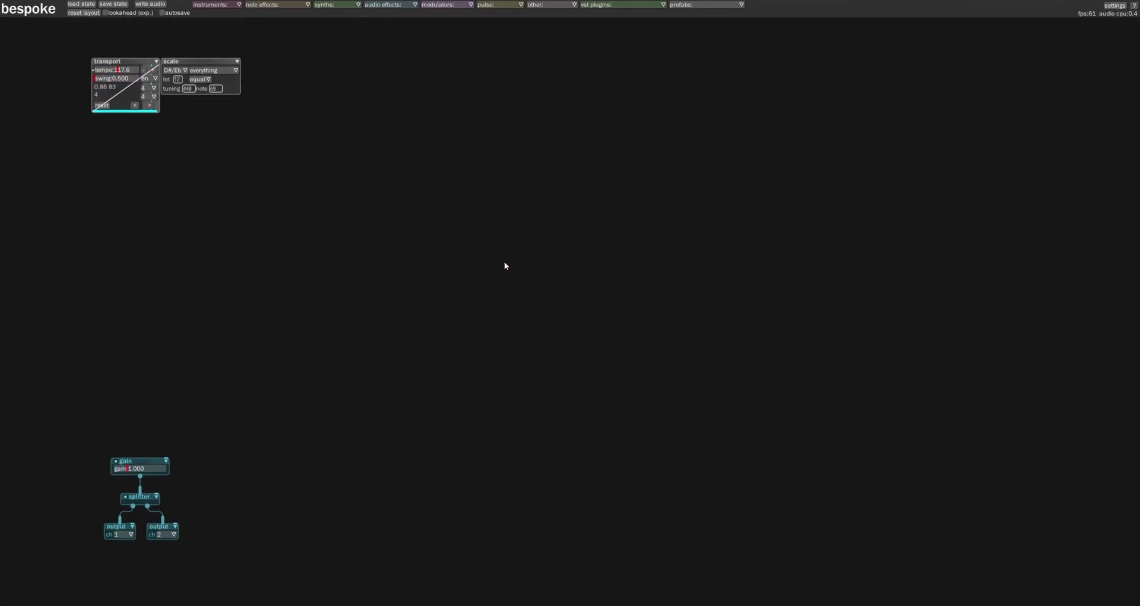
Add a karplus/strong synth module and place it in the middle of the empty canvas
{"action": "key", "text": "k"}
{"action": "left_click", "coordinate": [495, 255]}
{"action": "left_click_drag", "start_coordinate": [495, 256], "coordinate": [428, 216]}
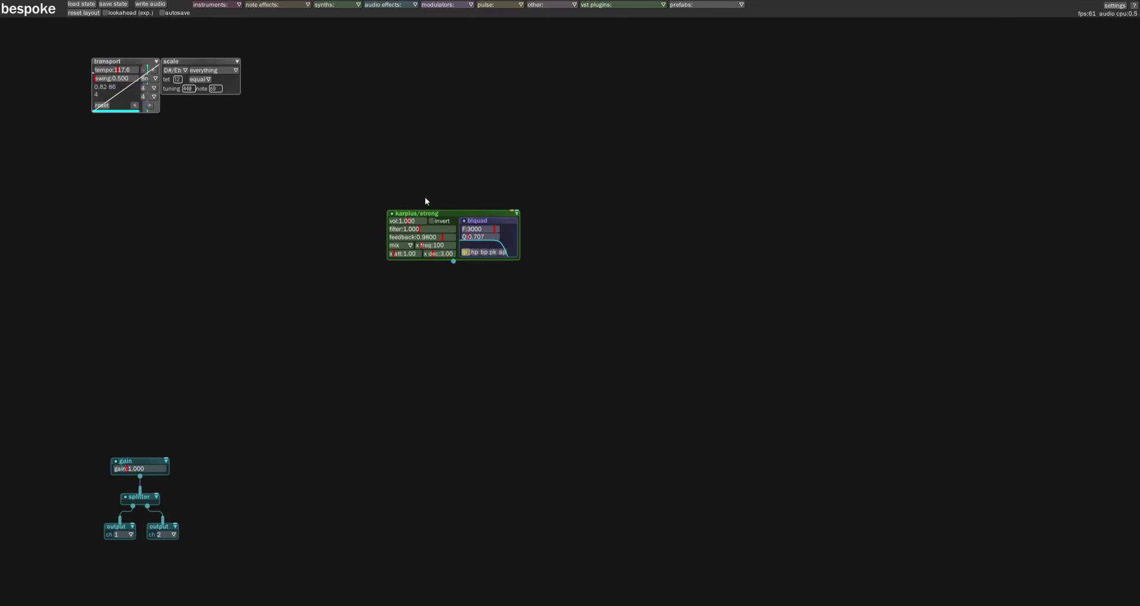
Add a notesequencer module and position it directly above the karplus/strong synth
{"action": "key", "text": "n"}
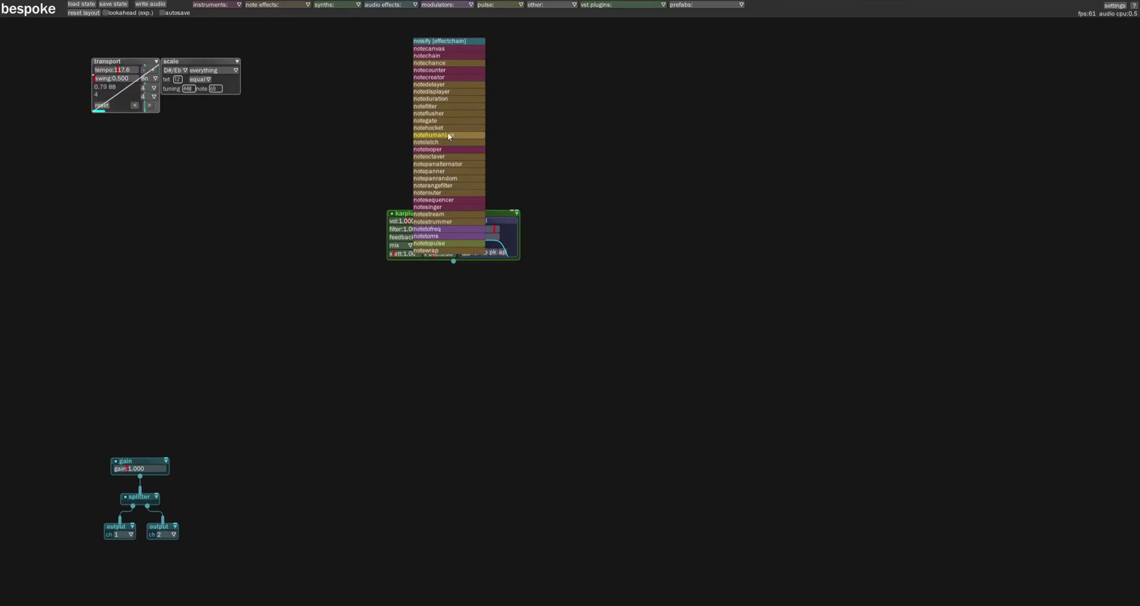
{"action": "left_click", "coordinate": [442, 201]}
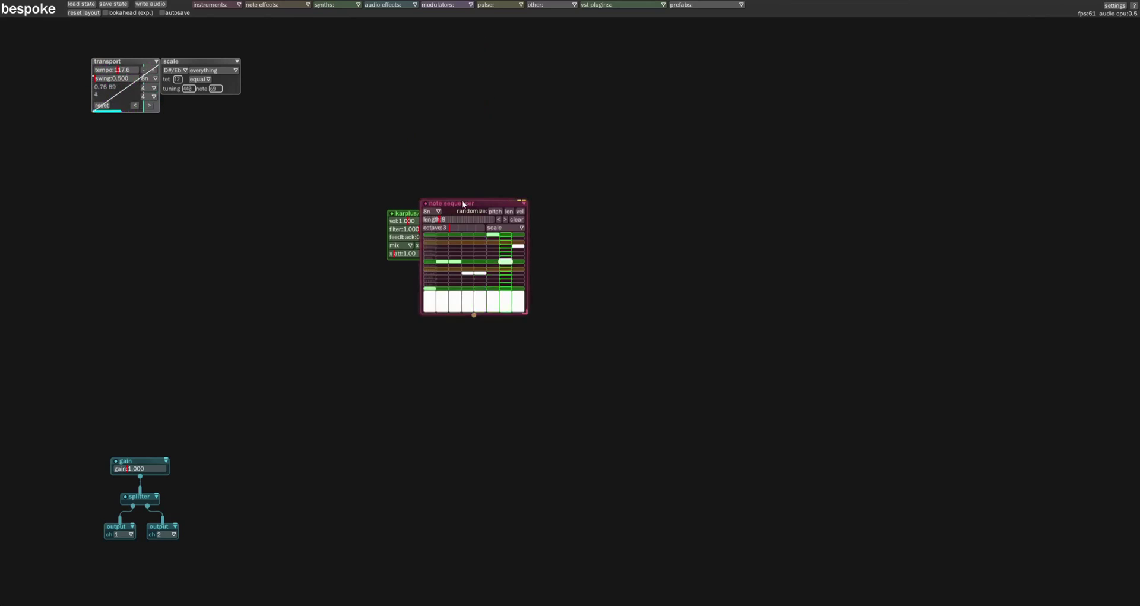
{"action": "left_click_drag", "start_coordinate": [478, 200], "coordinate": [440, 66]}
{"action": "left_click_drag", "start_coordinate": [453, 216], "coordinate": [443, 223]}
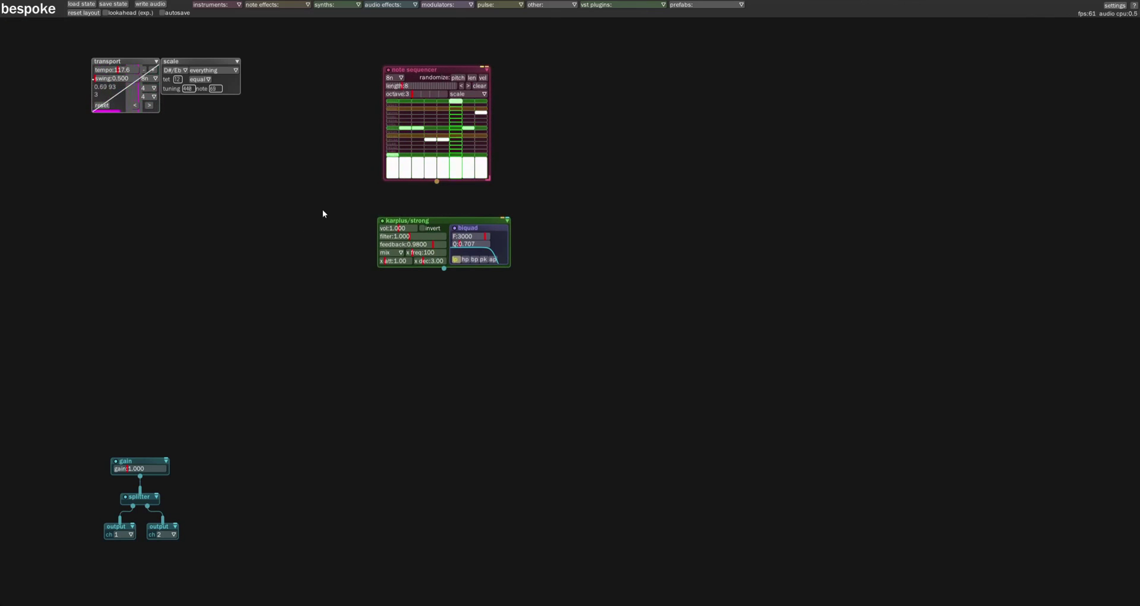
{"action": "mouse_move", "coordinate": [453, 61]}
{"action": "left_mouse_down"}
{"action": "mouse_move", "coordinate": [407, 62]}
{"action": "mouse_move", "coordinate": [446, 63]}
{"action": "left_mouse_up"}
{"action": "left_click_drag", "start_coordinate": [352, 200], "coordinate": [350, 226]}
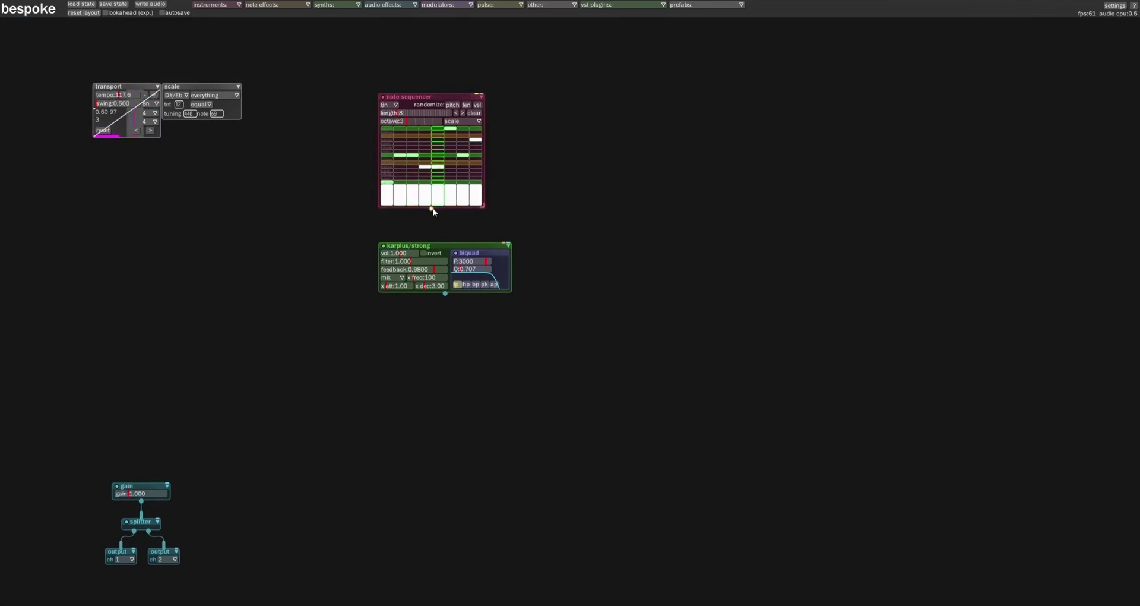
Patch the note sequencer into the karplus/strong synth and the synth's output into the gain module
{"action": "left_click_drag", "start_coordinate": [431, 210], "coordinate": [442, 244]}
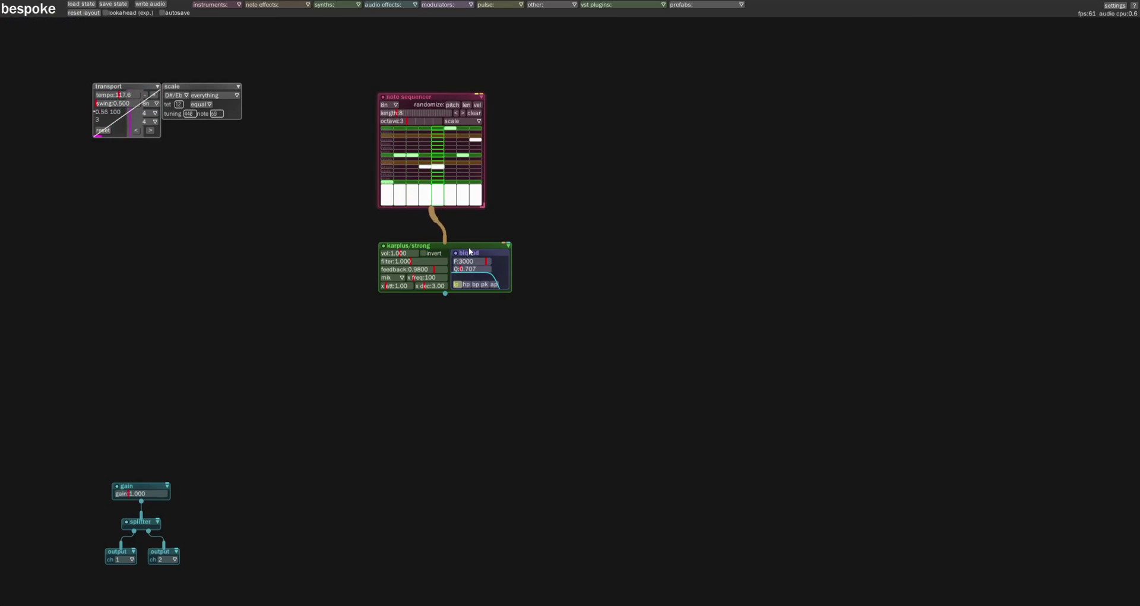
{"action": "left_click_drag", "start_coordinate": [469, 247], "coordinate": [437, 268]}
{"action": "left_click_drag", "start_coordinate": [414, 313], "coordinate": [156, 484]}
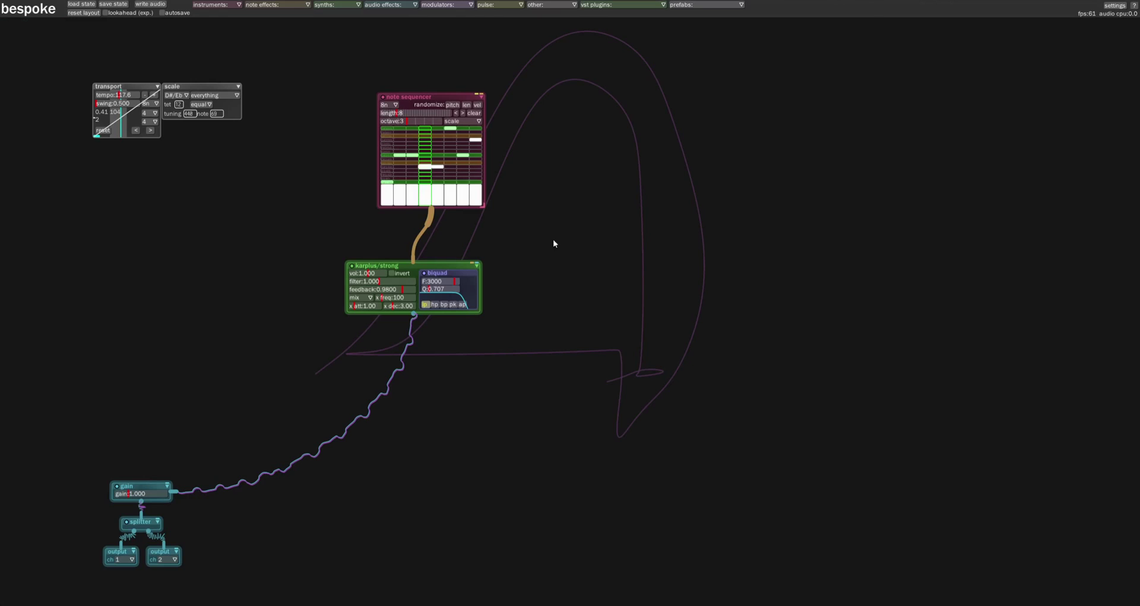
Clear the note sequencer's pattern and enable tooltips in the help settings
{"action": "left_click", "coordinate": [474, 113]}
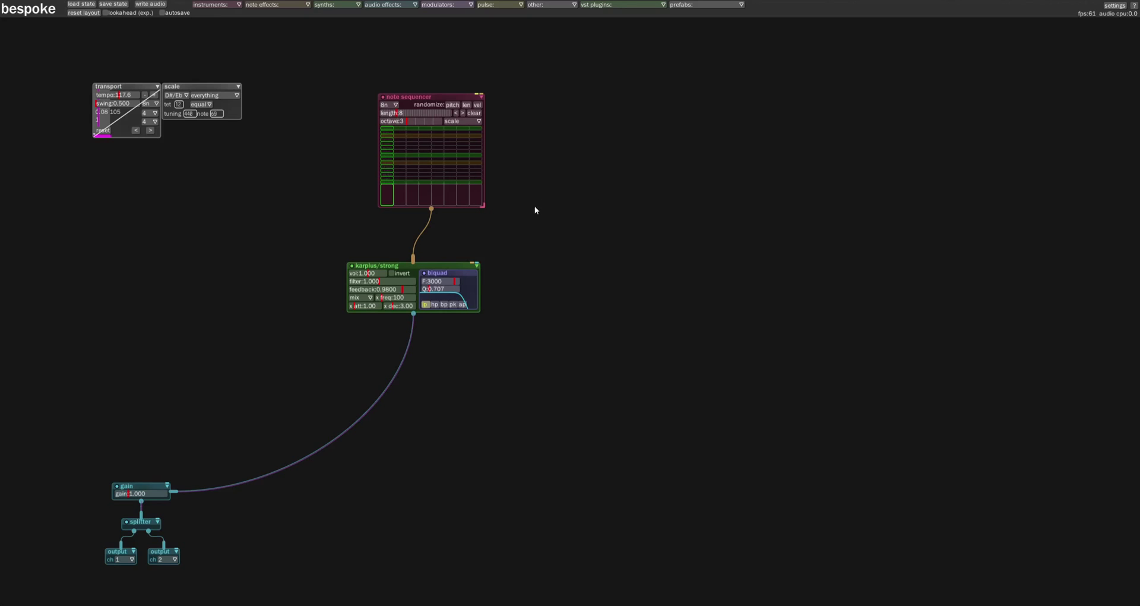
{"action": "left_click", "coordinate": [1137, 6]}
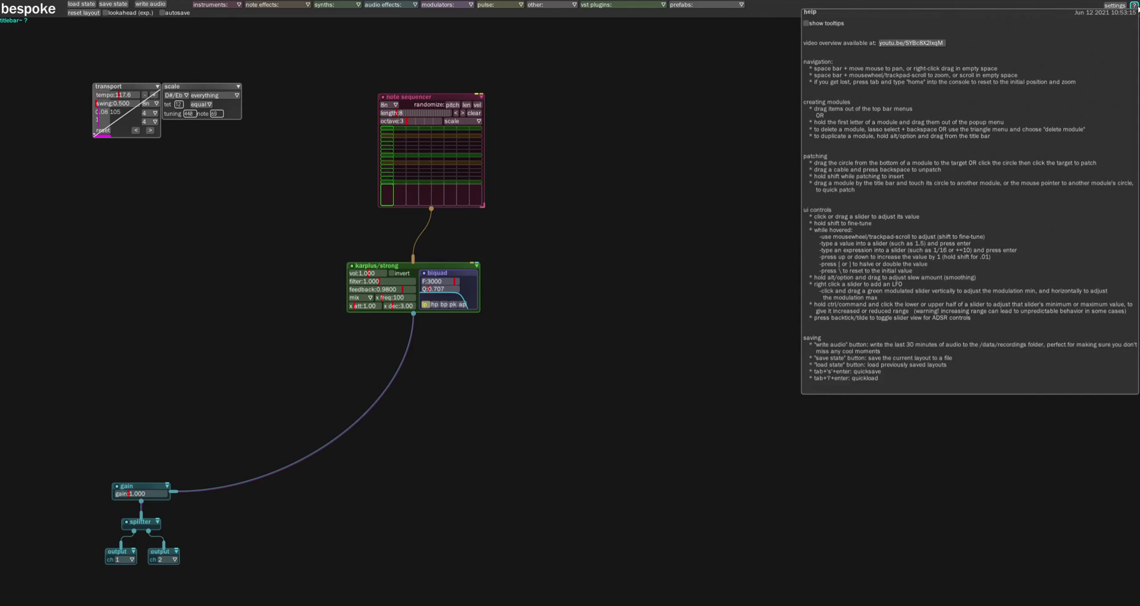
{"action": "left_click", "coordinate": [817, 26]}
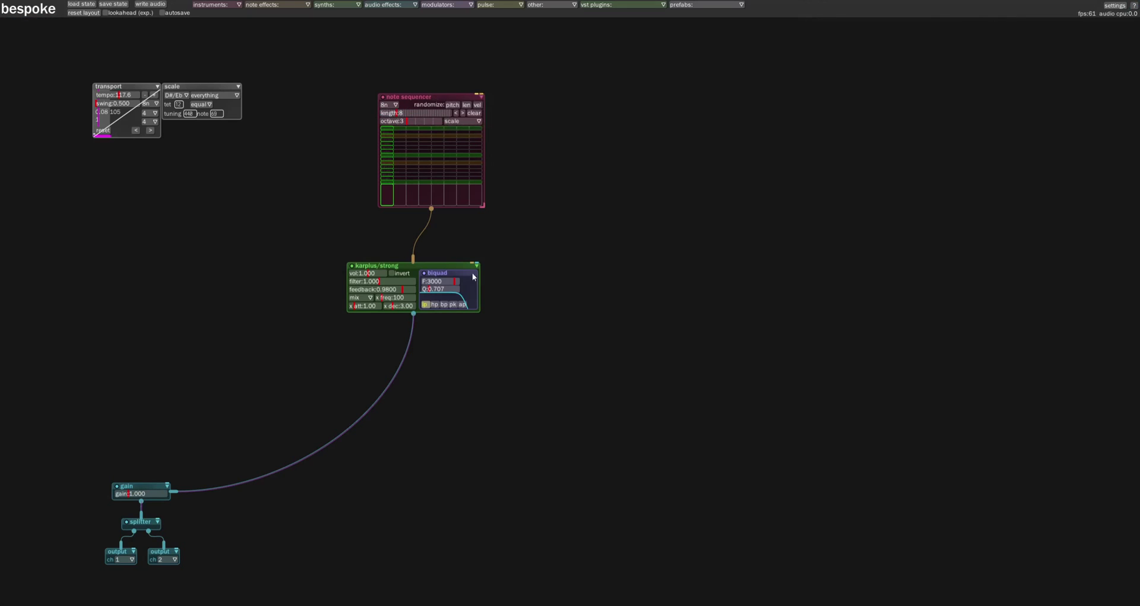
Add a notelatch and a notefilter module and patch the filter into the latch
{"action": "type", "text": "no"}
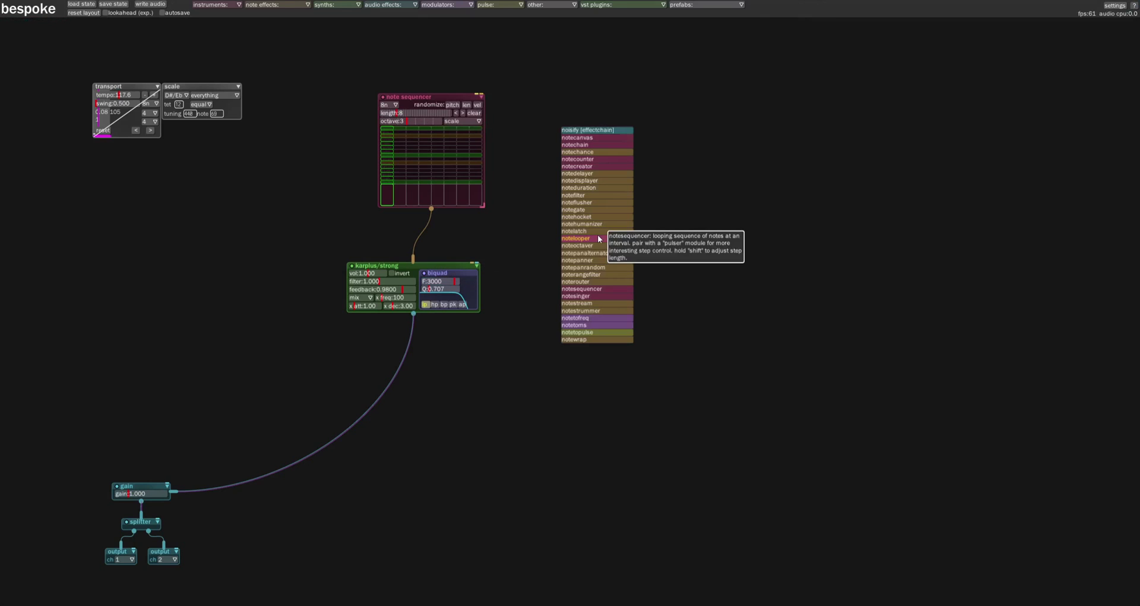
{"action": "left_click", "coordinate": [596, 234]}
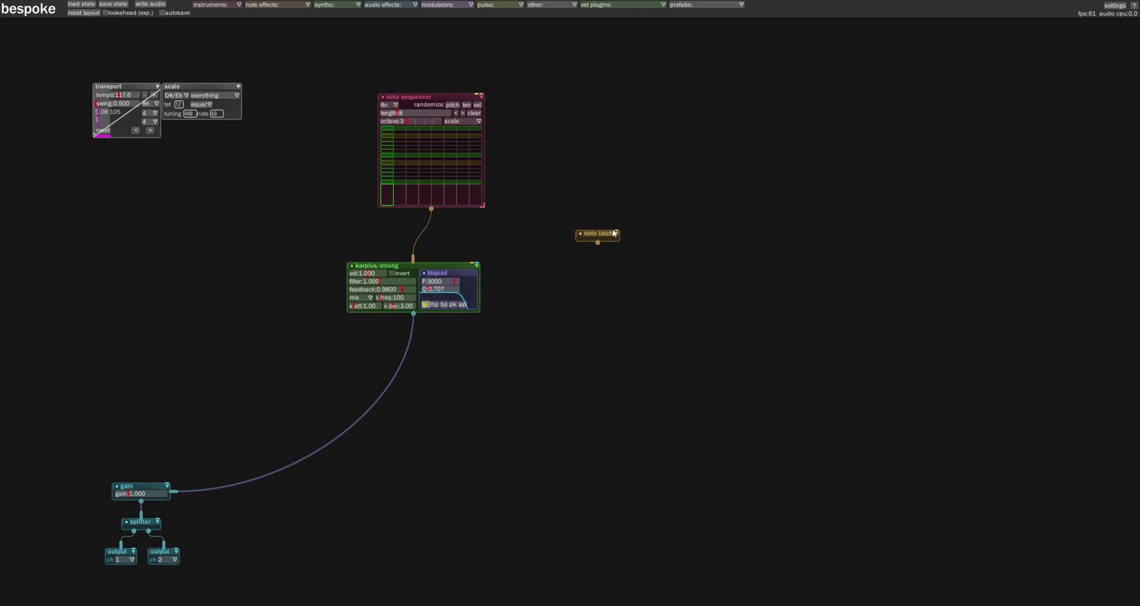
{"action": "type", "text": "no"}
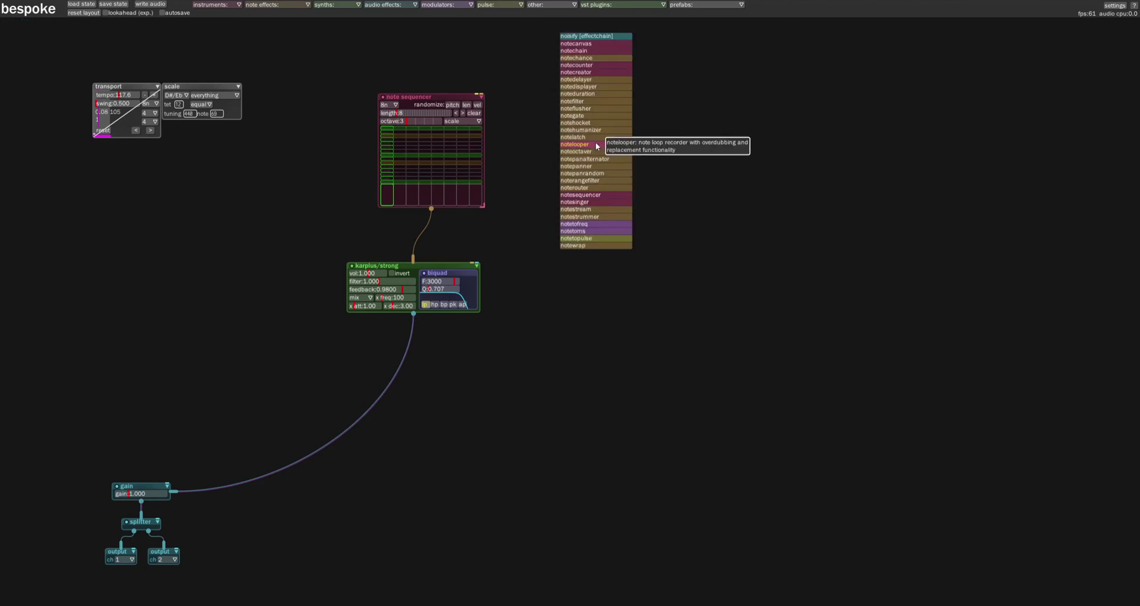
{"action": "left_click", "coordinate": [586, 101]}
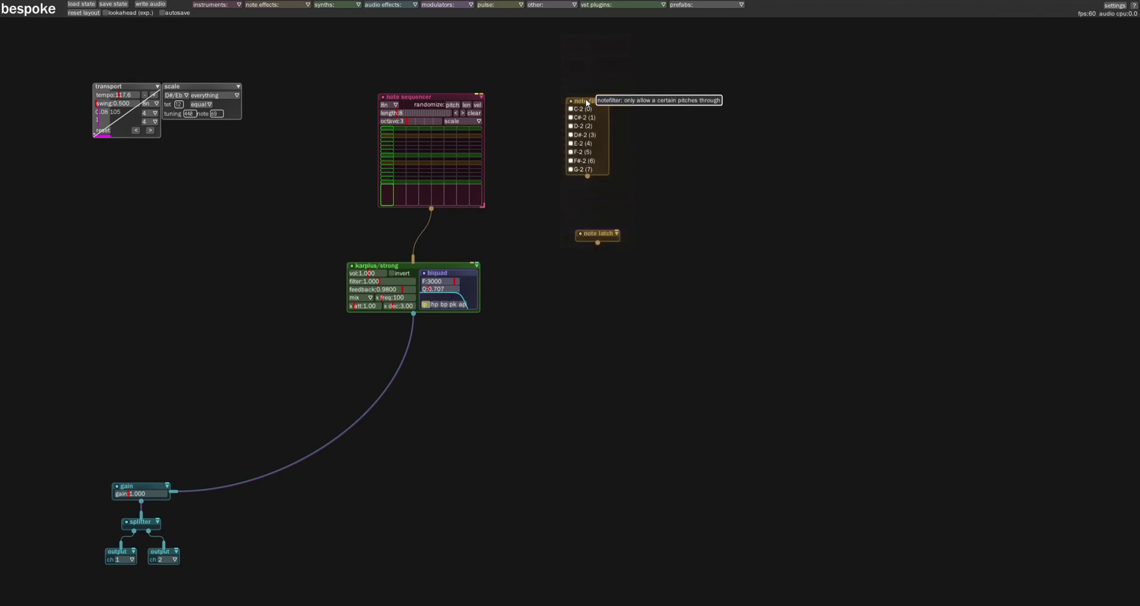
{"action": "left_click_drag", "start_coordinate": [587, 177], "coordinate": [613, 266]}
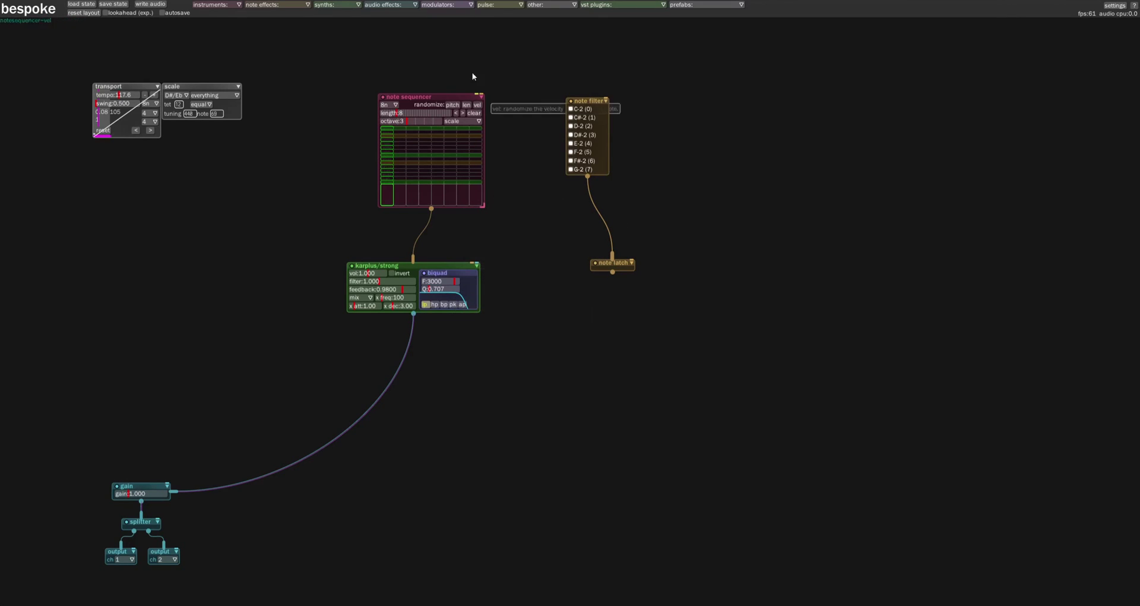
Add a curvelooper modulator to the right of the other modules and patch it to the karplus/strong volume
{"action": "left_click", "coordinate": [453, 6]}
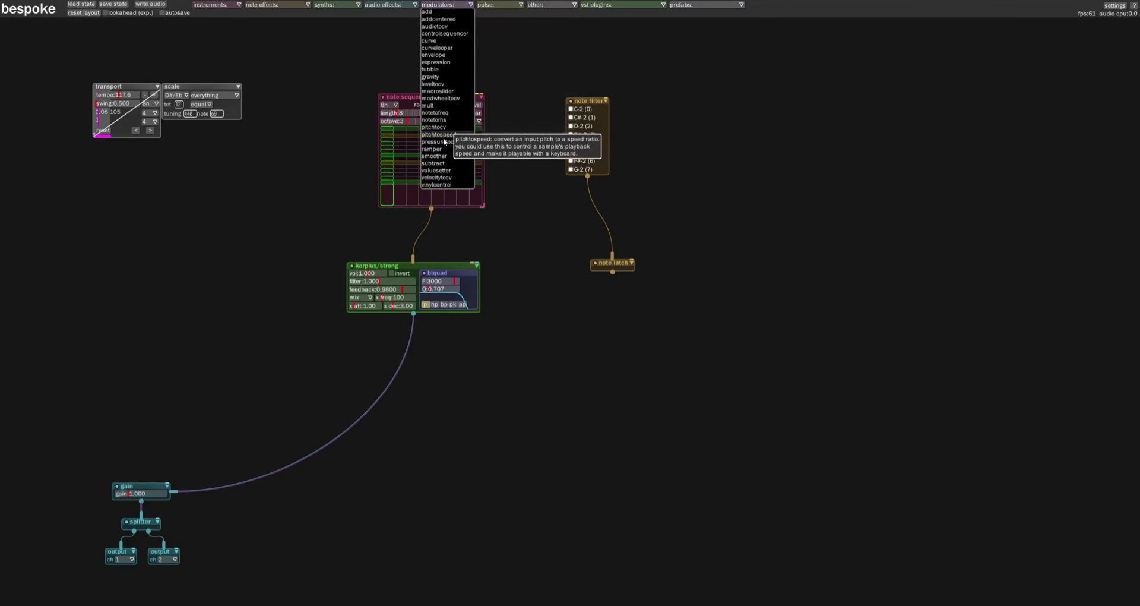
{"action": "left_click", "coordinate": [445, 48]}
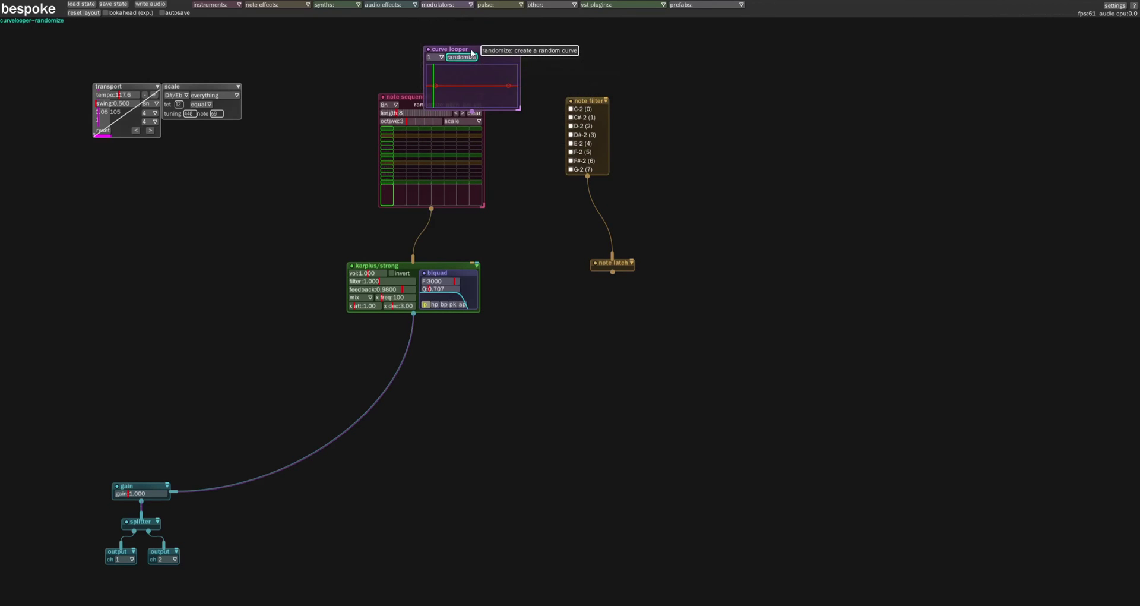
{"action": "left_click_drag", "start_coordinate": [473, 52], "coordinate": [712, 77]}
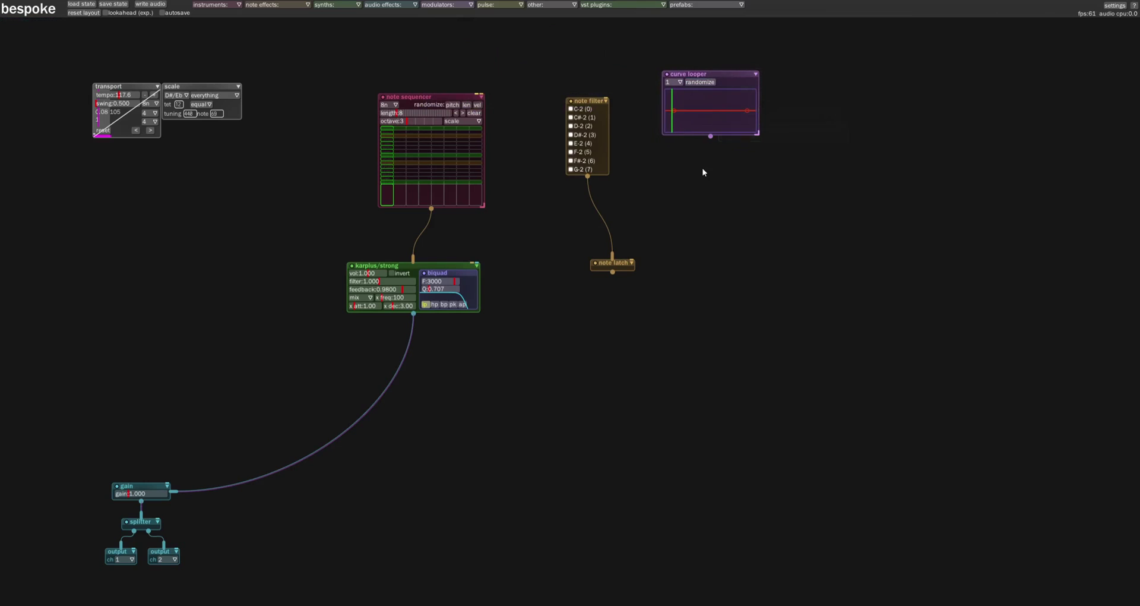
{"action": "left_click_drag", "start_coordinate": [711, 136], "coordinate": [363, 278]}
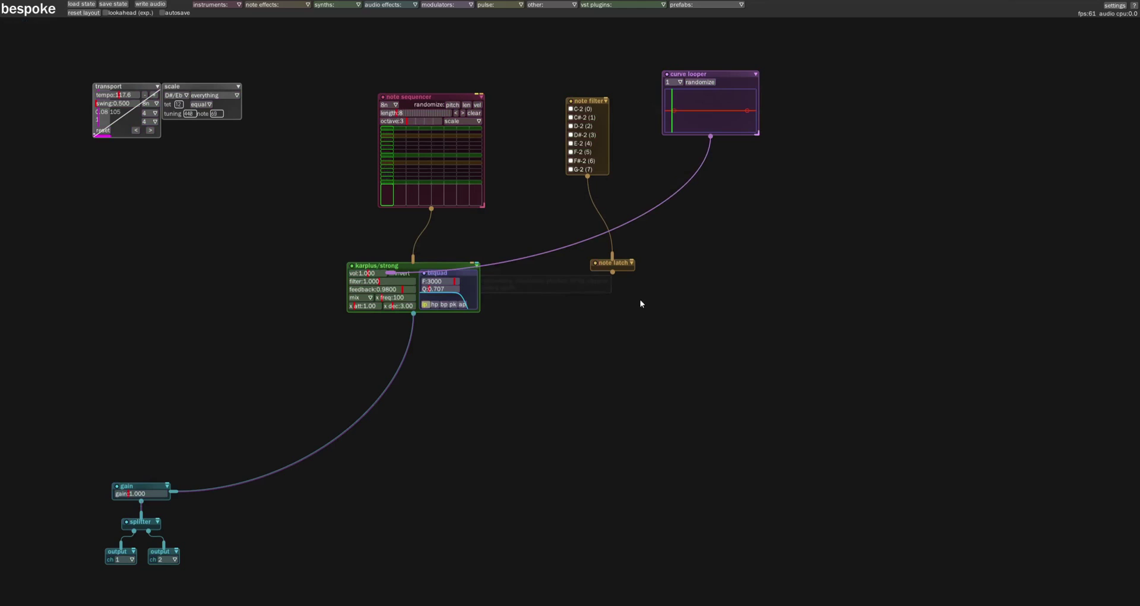
Delete the note filter and note latch modules
{"action": "left_click", "coordinate": [605, 101]}
{"action": "left_click", "coordinate": [687, 152]}
{"action": "left_click", "coordinate": [632, 262]}
{"action": "left_click", "coordinate": [698, 294]}
Move the curve looper closer to the note sequencer and set the global scale to C#/Db enigmatic
{"action": "left_click_drag", "start_coordinate": [713, 79], "coordinate": [646, 108]}
{"action": "left_click", "coordinate": [215, 96]}
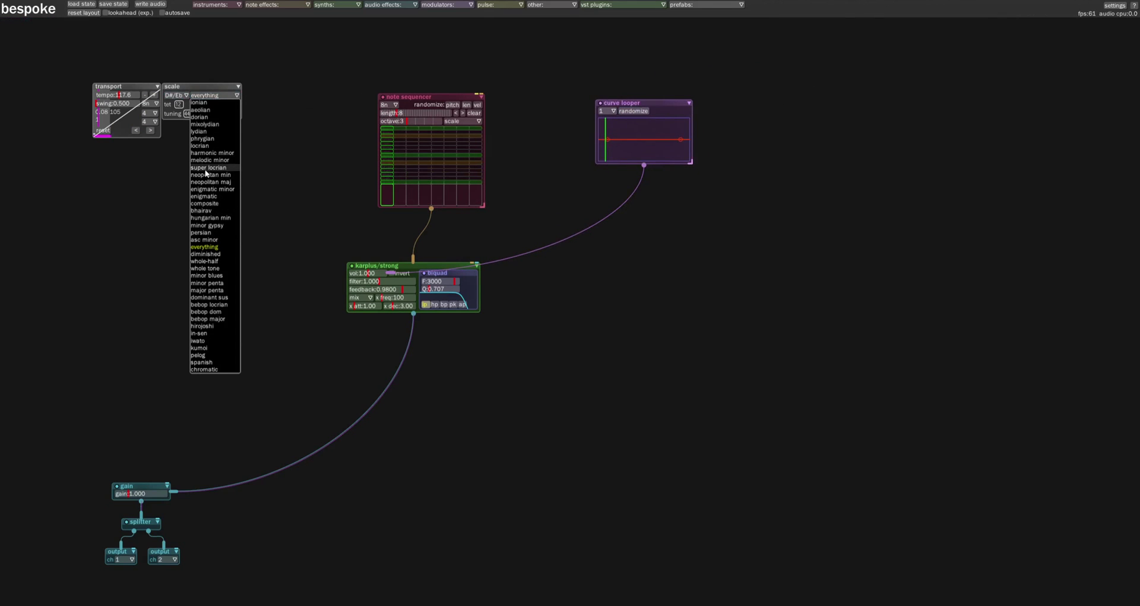
{"action": "left_click", "coordinate": [208, 196]}
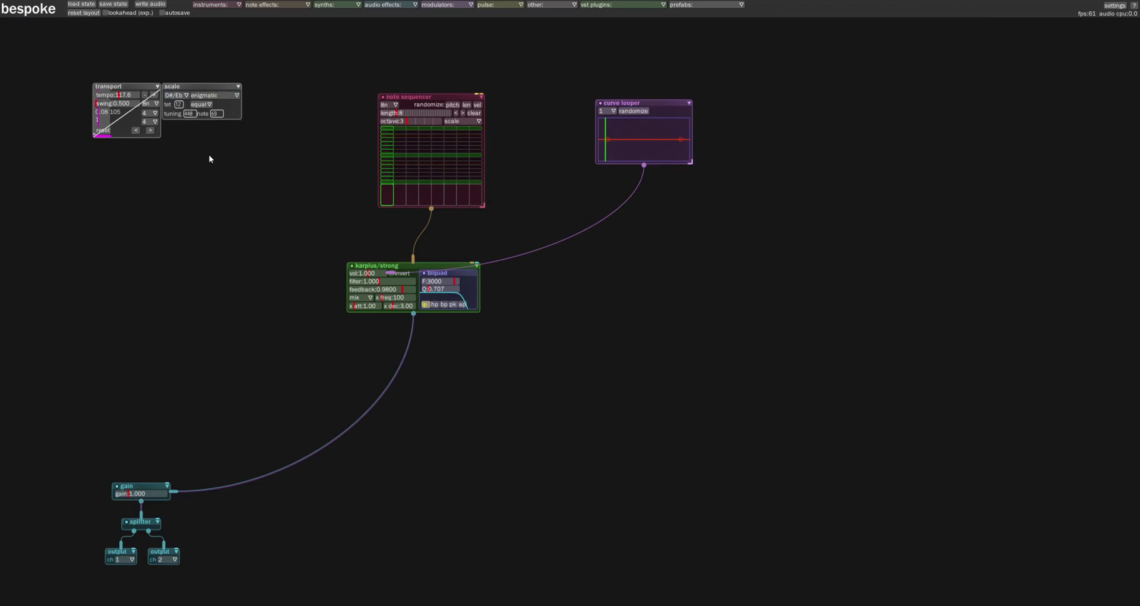
{"action": "left_click", "coordinate": [175, 95]}
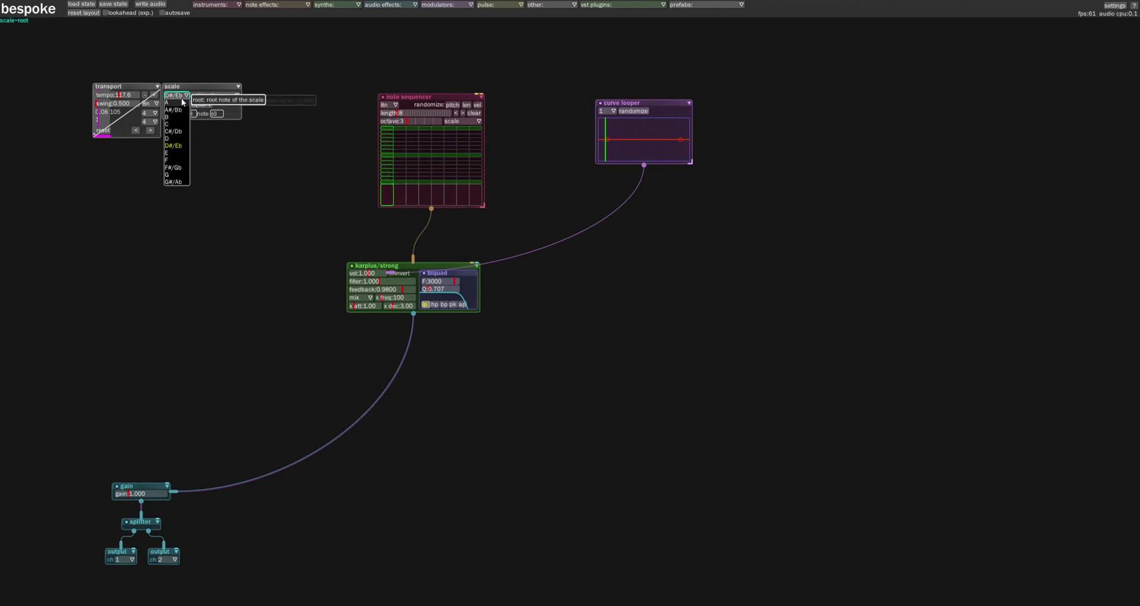
{"action": "left_click", "coordinate": [179, 131]}
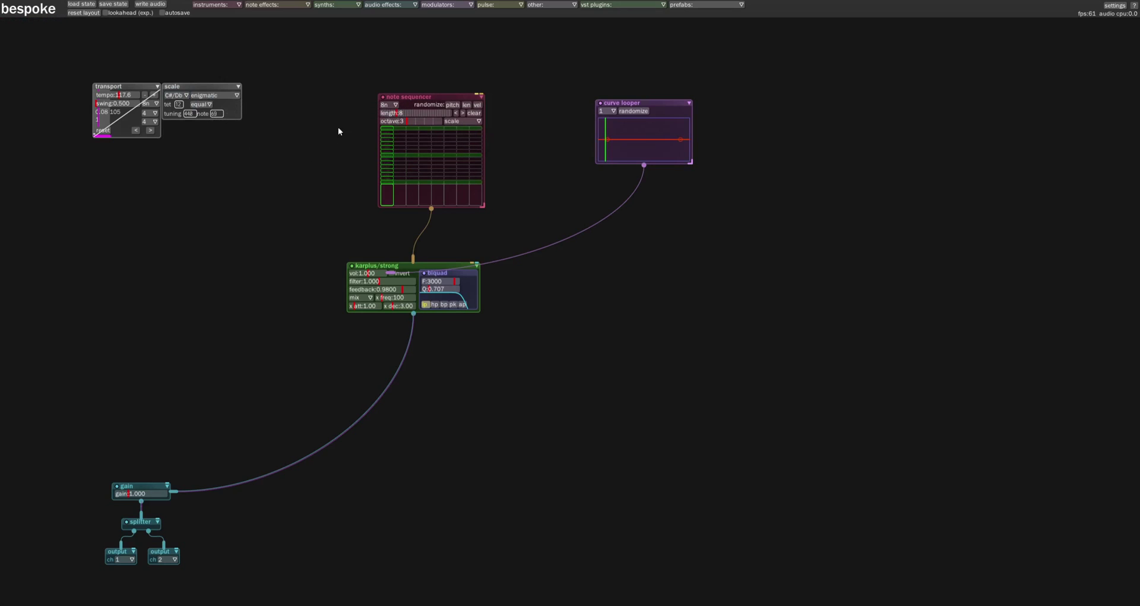
Enter an eight-step melody in the note sequencer, placing one note per step at varied pitches
{"action": "left_click_drag", "start_coordinate": [429, 100], "coordinate": [425, 100]}
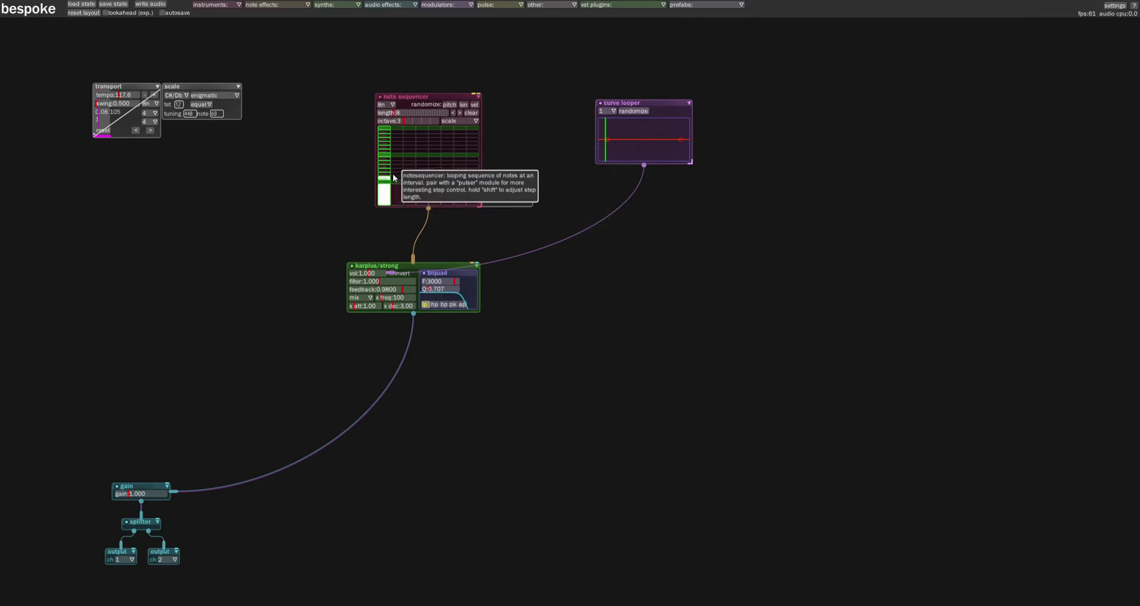
{"action": "left_click", "coordinate": [437, 140]}
{"action": "left_click", "coordinate": [423, 140]}
{"action": "left_click", "coordinate": [449, 155]}
{"action": "left_click", "coordinate": [473, 163]}
{"action": "left_click", "coordinate": [459, 143]}
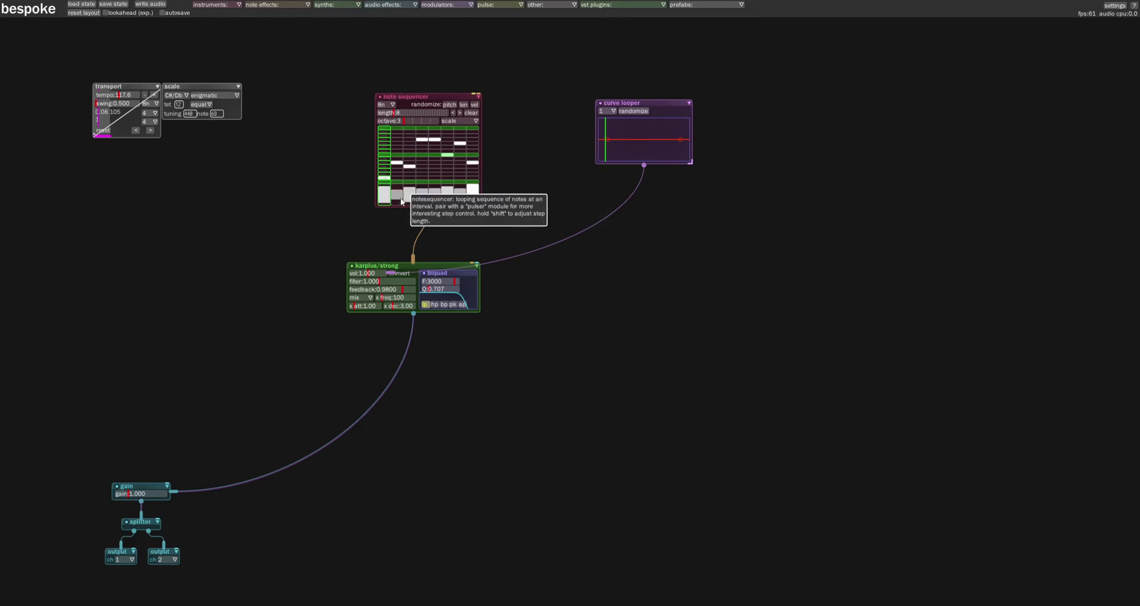
Start playback and bend the curve looper's curve into a dip that modulates the karplus/strong volume
{"action": "key", "text": "shift+p"}
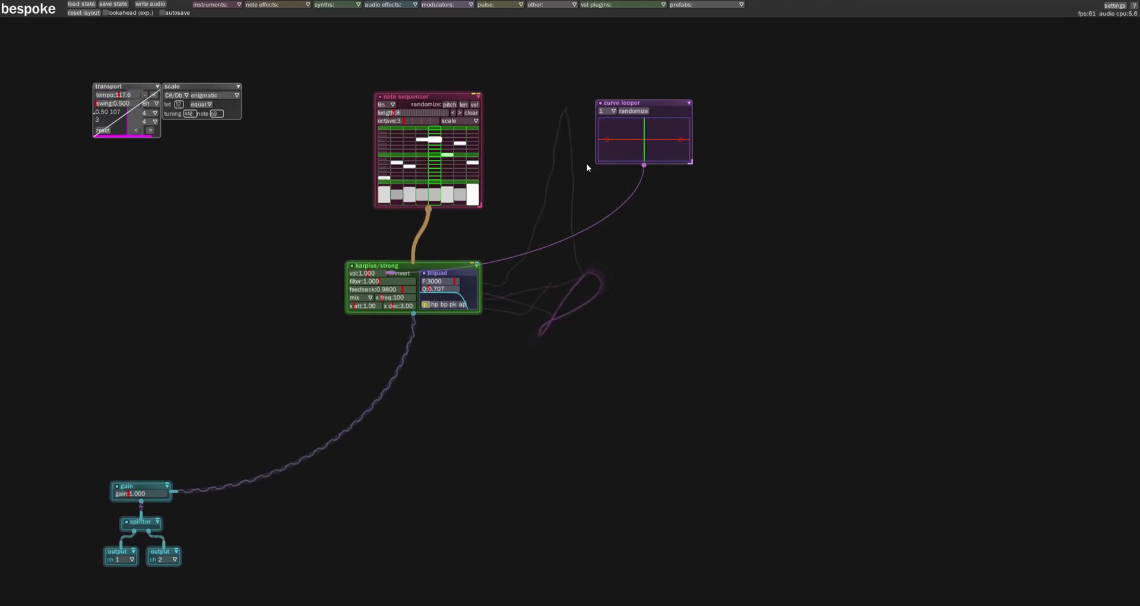
{"action": "left_click", "coordinate": [611, 134]}
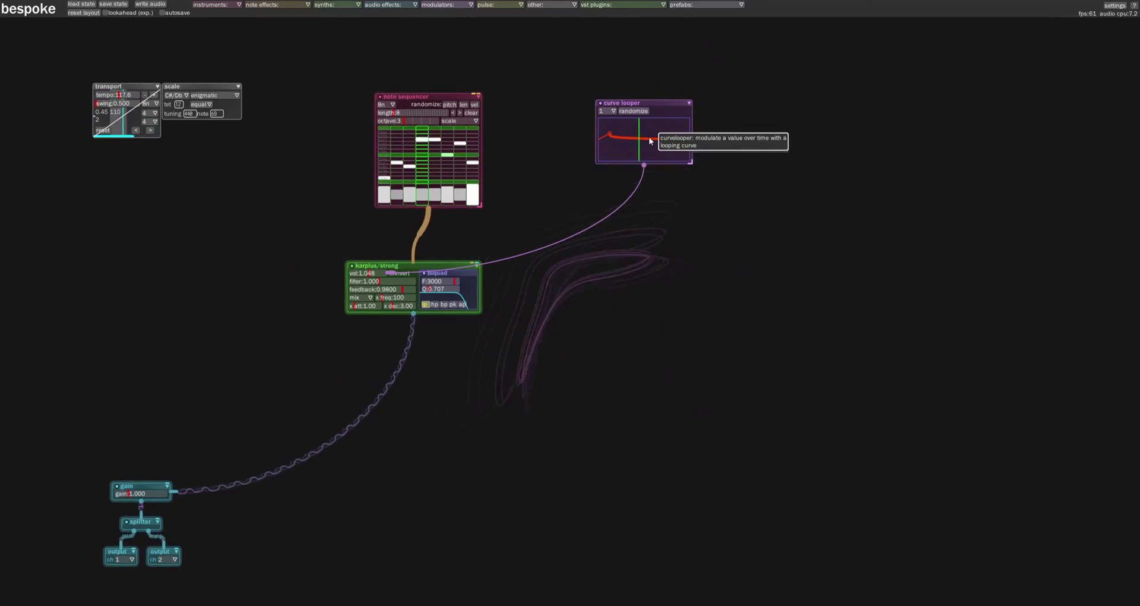
{"action": "left_click_drag", "start_coordinate": [649, 145], "coordinate": [674, 136]}
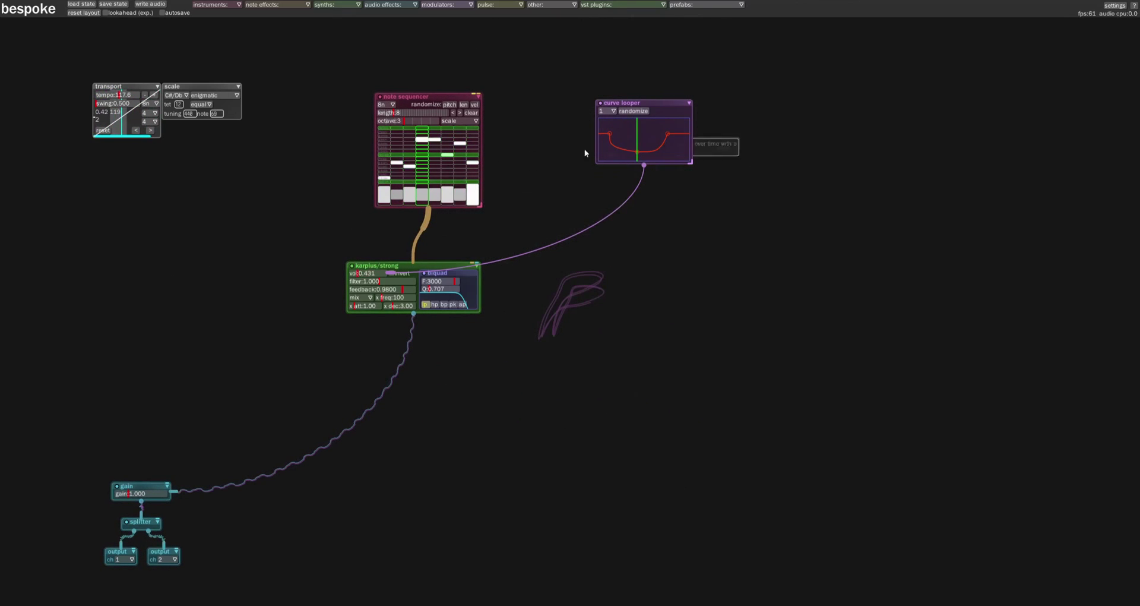
Delete the curve looper module and shift the note sequencer slightly
{"action": "left_click", "coordinate": [691, 104]}
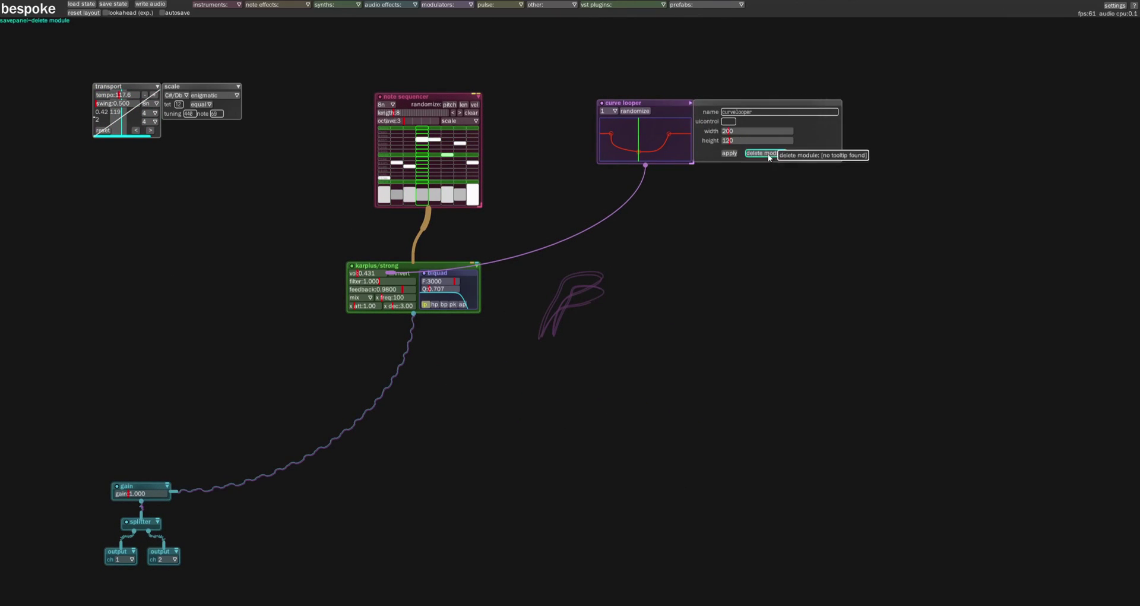
{"action": "left_click", "coordinate": [768, 154]}
{"action": "left_click_drag", "start_coordinate": [428, 98], "coordinate": [408, 88]}
{"action": "left_click_drag", "start_coordinate": [244, 349], "coordinate": [256, 358]}
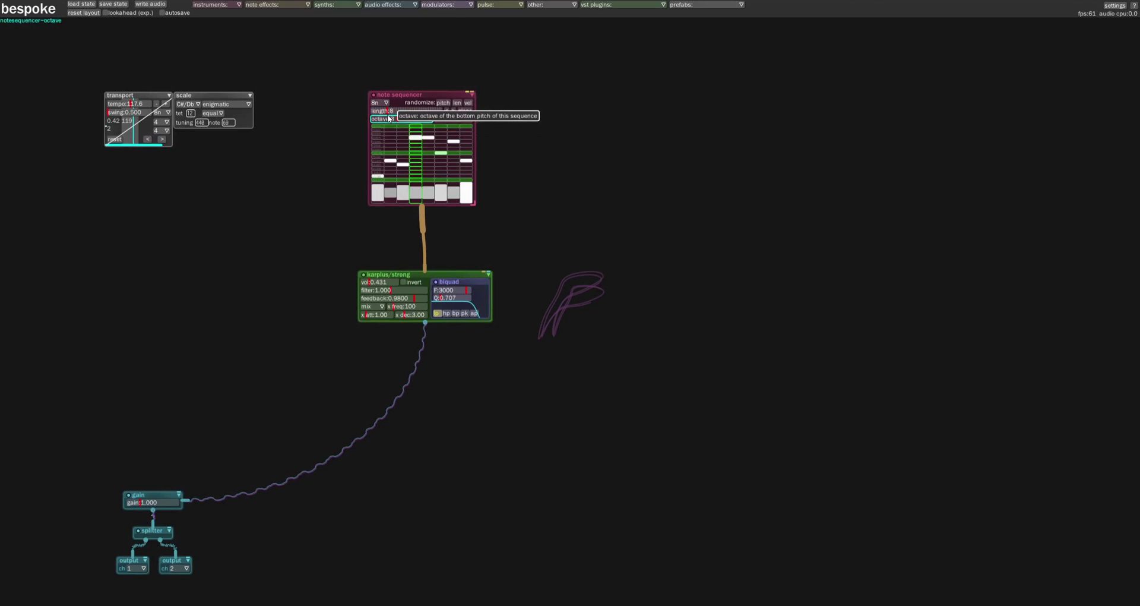
Set the note sequencer's length to 16, clear its notes, and move it farther from the synth
{"action": "left_click_drag", "start_coordinate": [393, 111], "coordinate": [401, 113]}
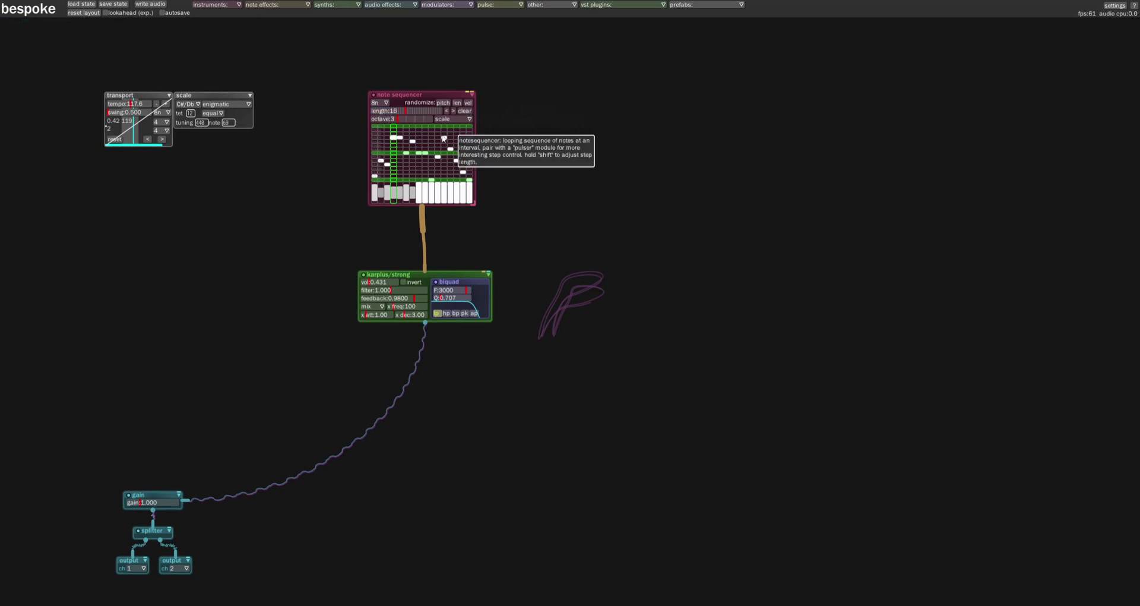
{"action": "left_click", "coordinate": [465, 111]}
{"action": "left_click_drag", "start_coordinate": [429, 95], "coordinate": [393, 52]}
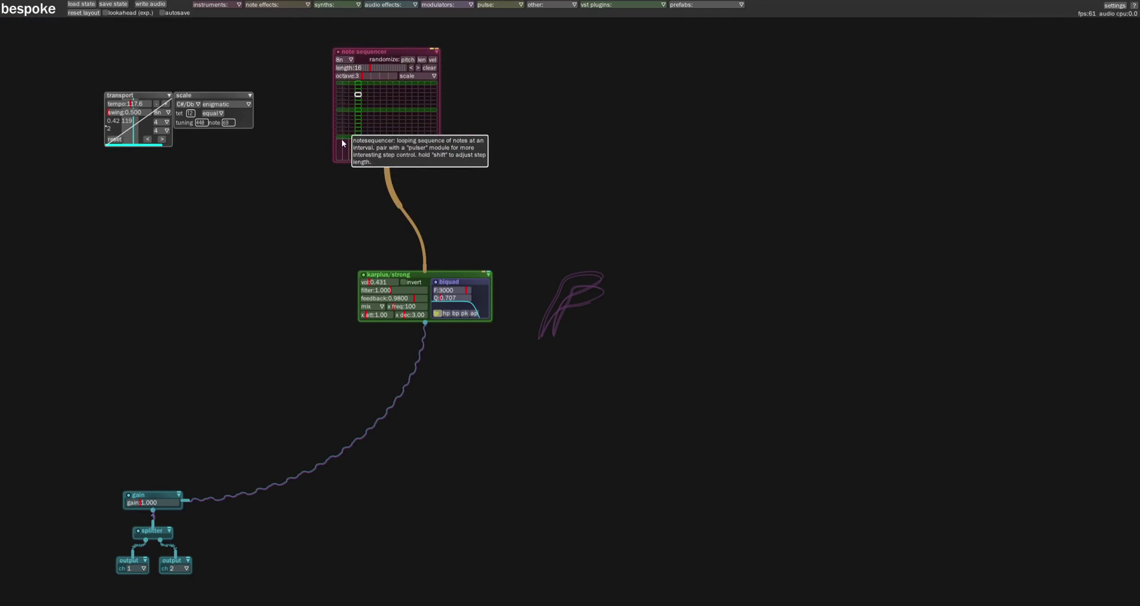
Move the karplus/strong module so it sits more directly beneath the note sequencer
{"action": "scroll", "coordinate": [286, 162], "scroll_direction": "up", "scroll_amount": 2}
{"action": "left_click_drag", "start_coordinate": [287, 163], "coordinate": [302, 235]}
{"action": "scroll", "coordinate": [301, 256], "scroll_direction": "up", "scroll_amount": 5}
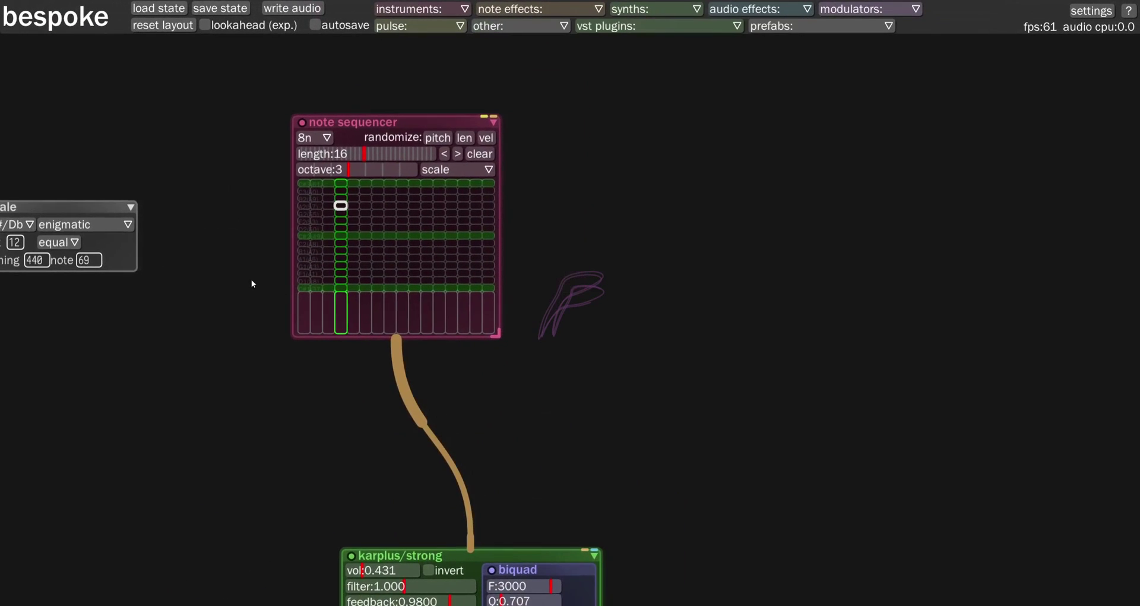
{"action": "scroll", "coordinate": [252, 284], "scroll_direction": "down", "scroll_amount": 5}
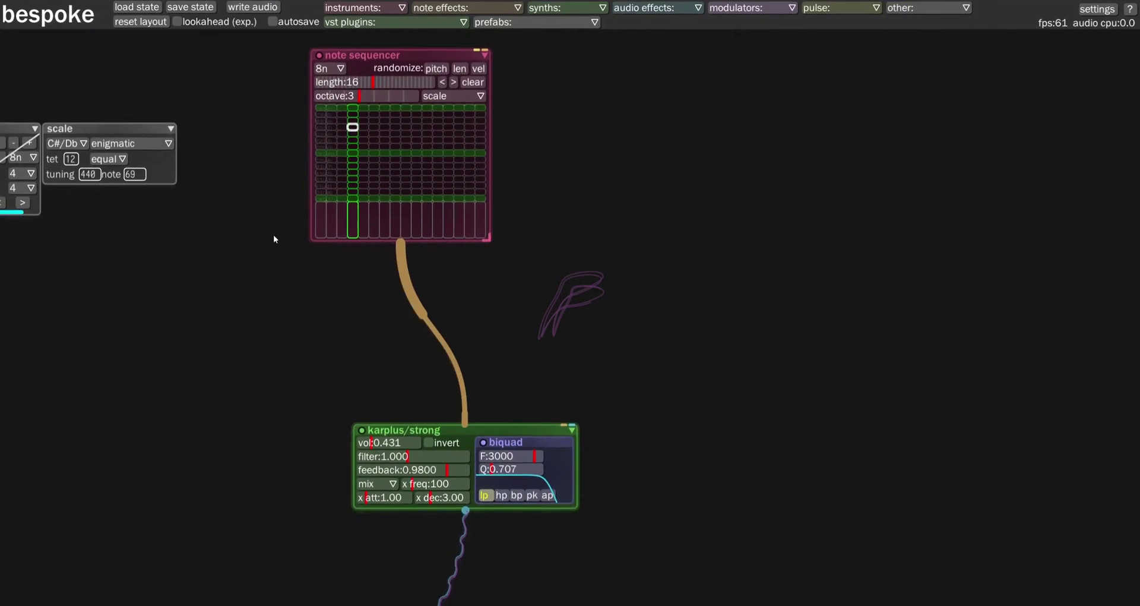
{"action": "scroll", "coordinate": [274, 236], "scroll_direction": "down", "scroll_amount": 6}
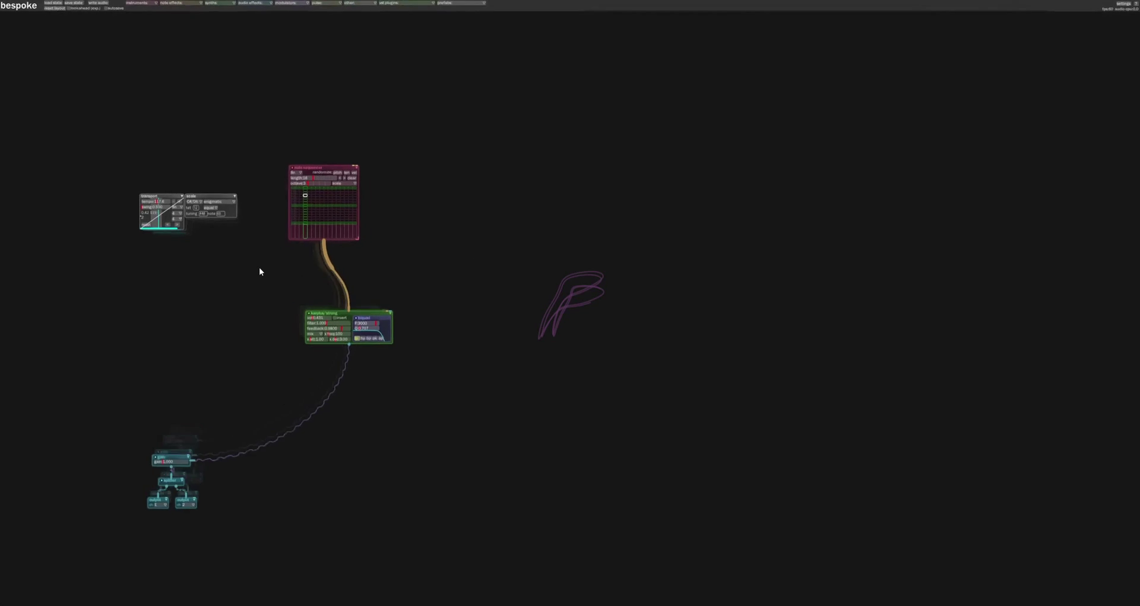
{"action": "scroll", "coordinate": [260, 270], "scroll_direction": "up", "scroll_amount": 8}
{"action": "scroll", "coordinate": [260, 271], "scroll_direction": "up", "scroll_amount": 5}
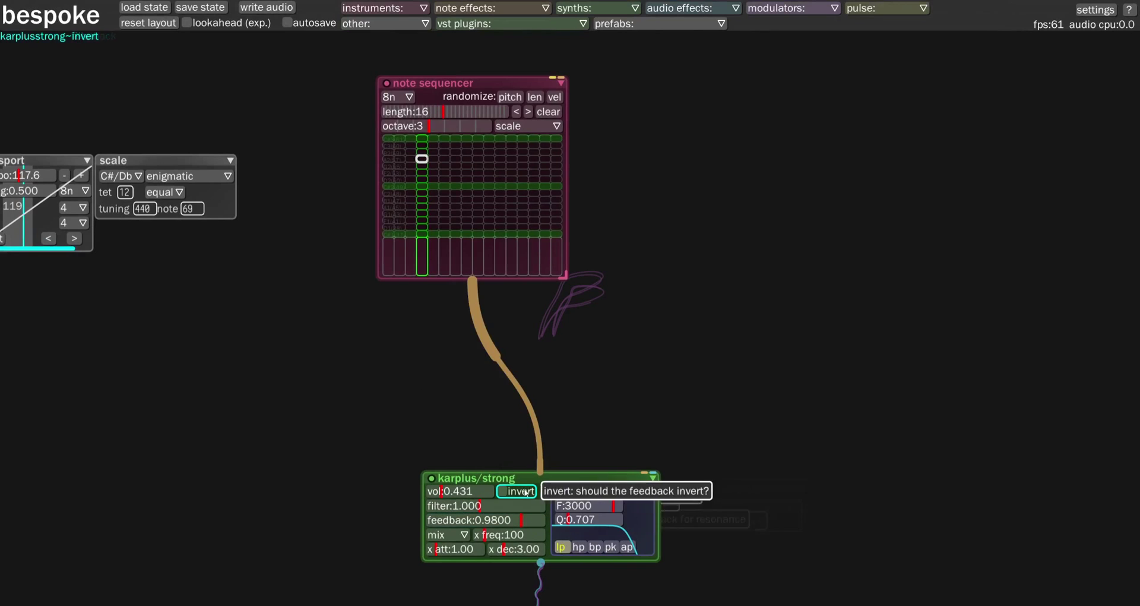
{"action": "left_click_drag", "start_coordinate": [527, 492], "coordinate": [500, 485]}
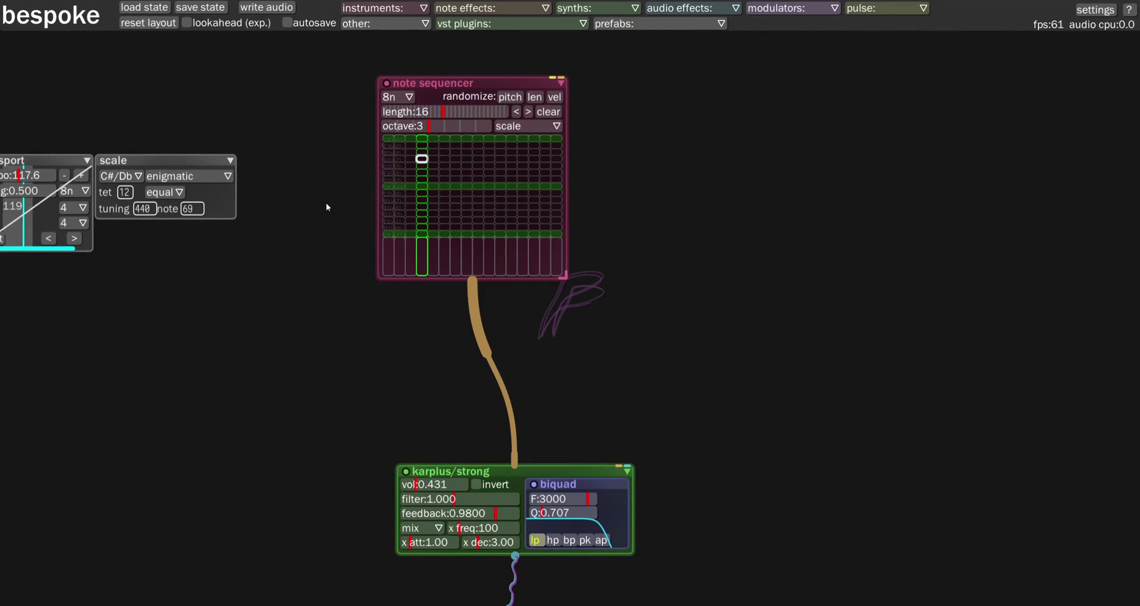
Place notes on steps 1, 4, 7 and 9 of the note sequencer, with the lowest pitch on step 1
{"action": "left_click", "coordinate": [393, 233]}
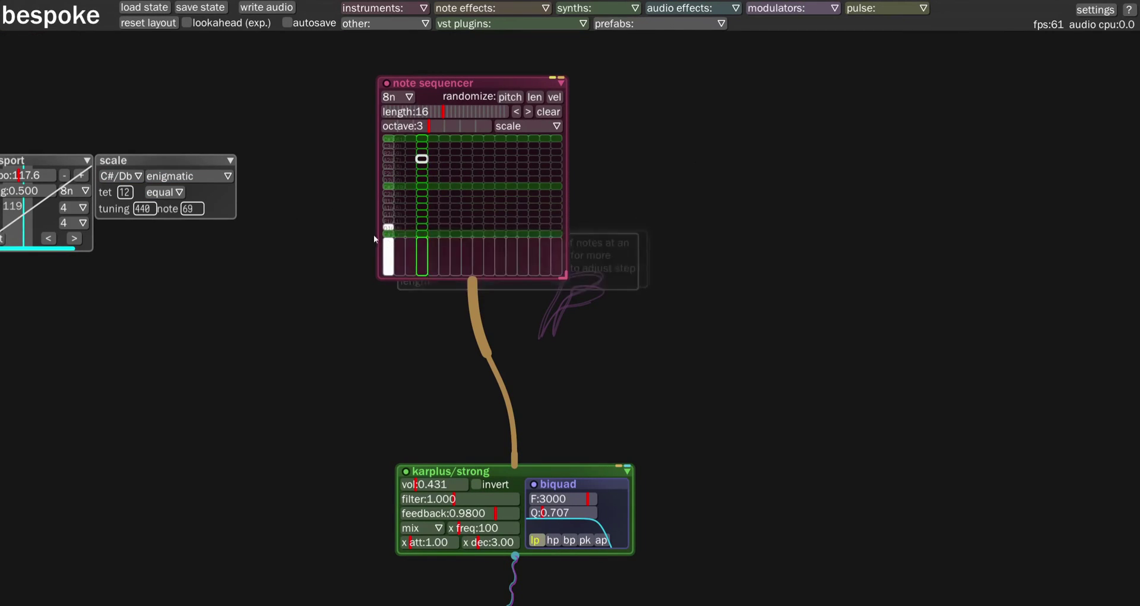
{"action": "left_click", "coordinate": [411, 206]}
{"action": "left_click", "coordinate": [434, 172]}
{"action": "left_click", "coordinate": [412, 206]}
{"action": "left_click", "coordinate": [423, 206]}
{"action": "left_click", "coordinate": [434, 173]}
{"action": "left_click", "coordinate": [456, 172]}
{"action": "left_click", "coordinate": [478, 214]}
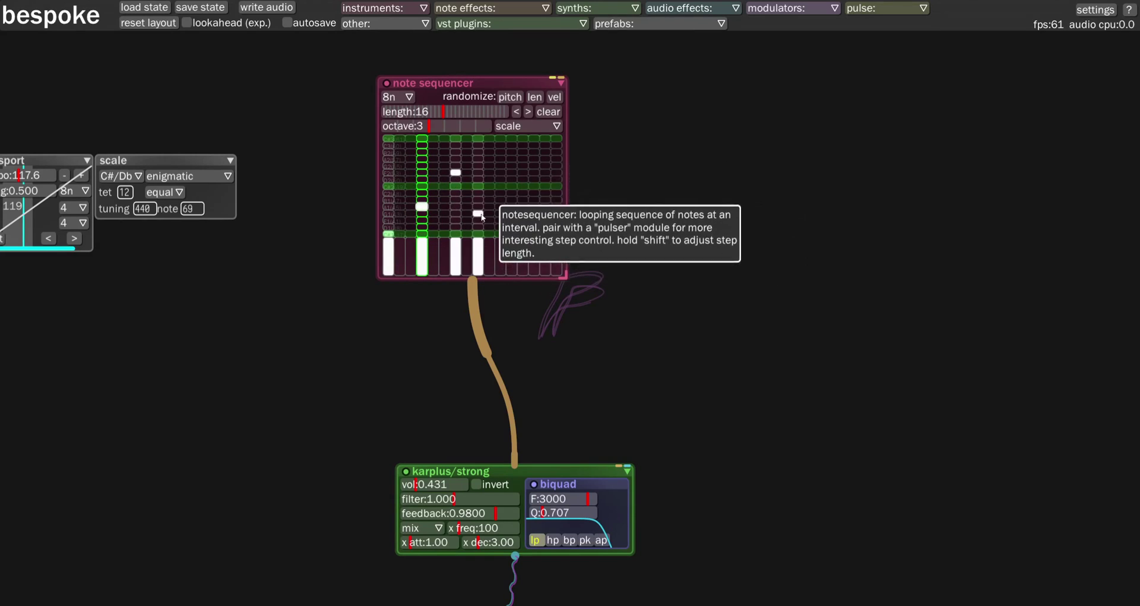
Add notes on steps 11, 12, 13, 15 and 16 of the note sequencer, lowering the velocity of steps 12 and 16
{"action": "left_click", "coordinate": [500, 179]}
{"action": "left_click", "coordinate": [511, 165]}
{"action": "left_click", "coordinate": [522, 159]}
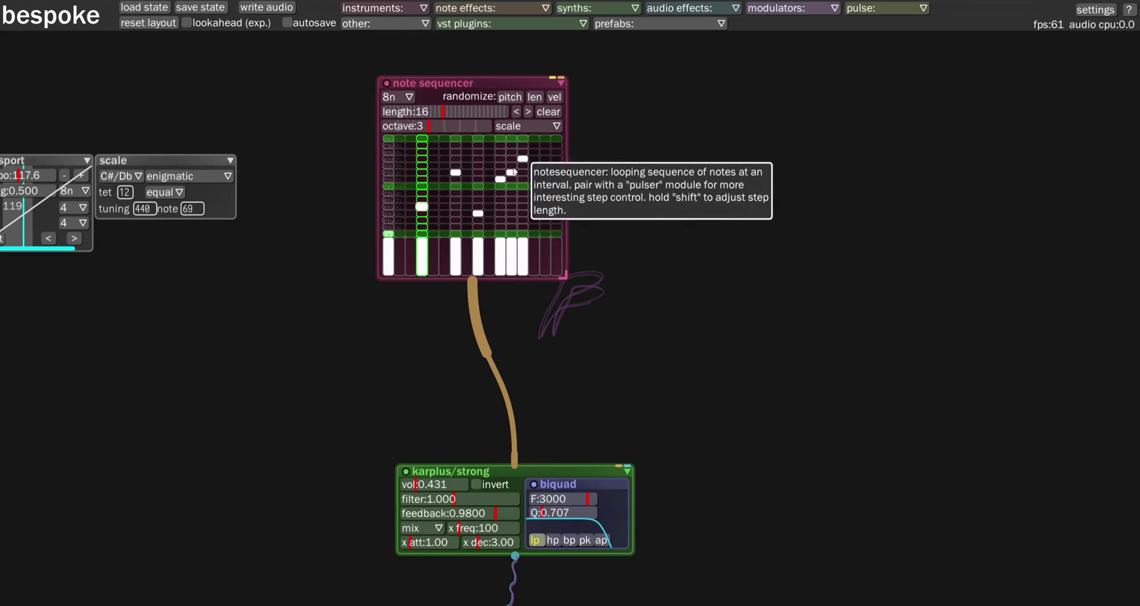
{"action": "left_click", "coordinate": [514, 265]}
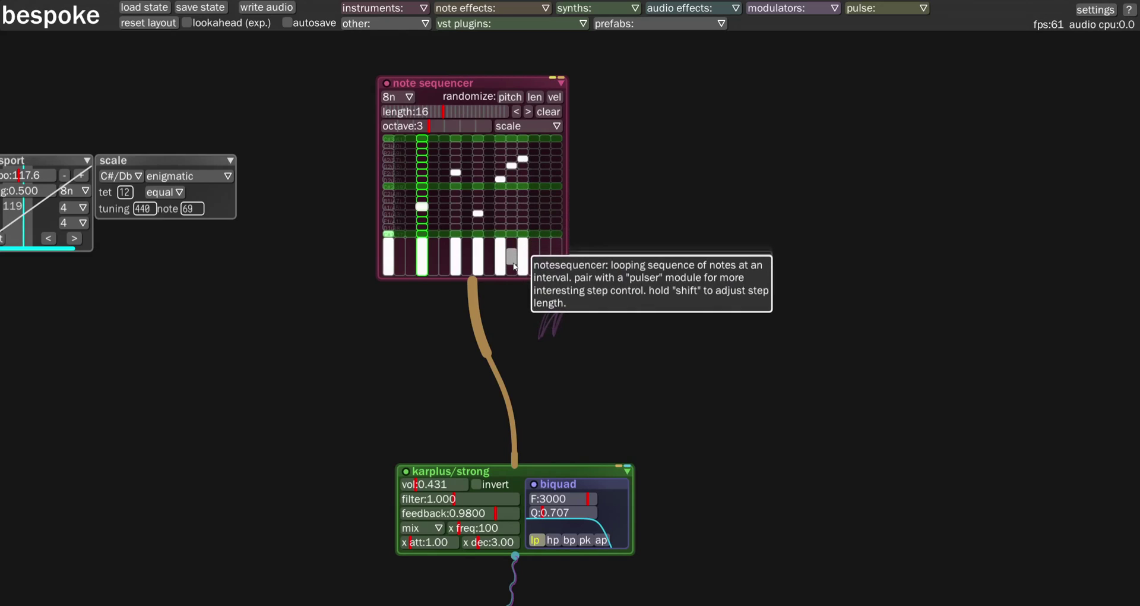
{"action": "left_click", "coordinate": [546, 200]}
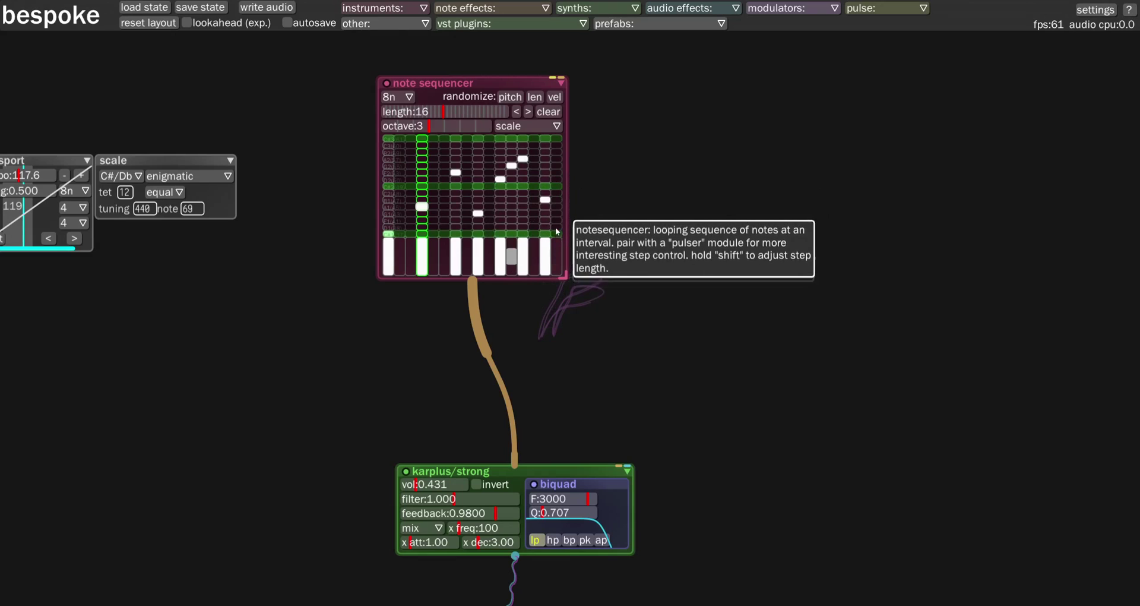
{"action": "left_click", "coordinate": [557, 220]}
{"action": "left_click_drag", "start_coordinate": [556, 259], "coordinate": [555, 269]}
Start playback and add a second notesequencer module beside the first one
{"action": "key", "text": "space"}
{"action": "key", "text": "shift+p"}
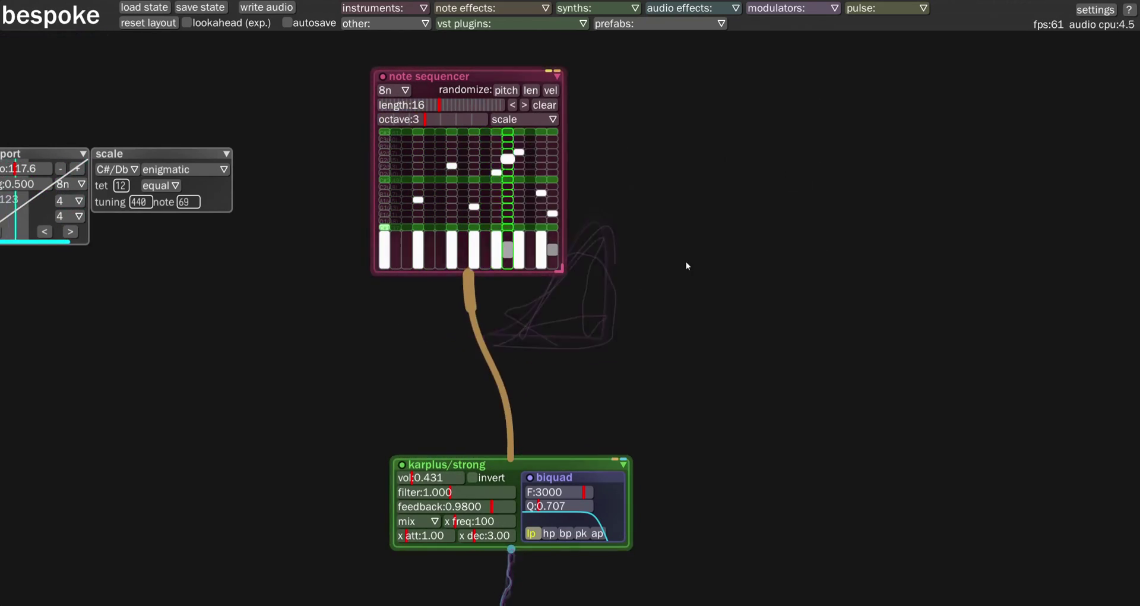
{"action": "left_click_drag", "start_coordinate": [655, 272], "coordinate": [567, 284]}
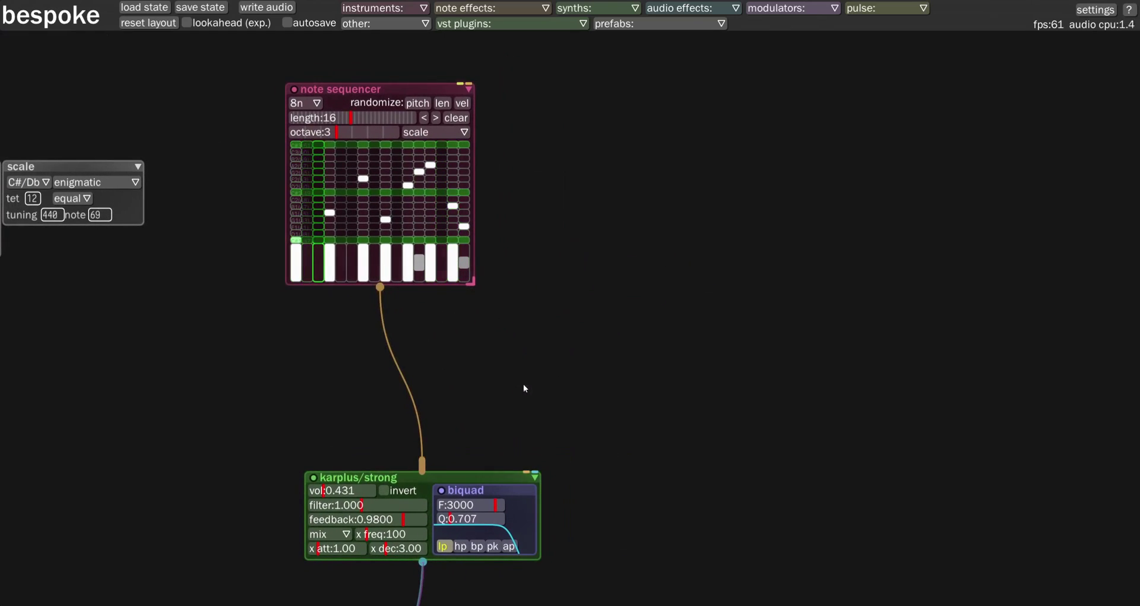
{"action": "left_click_drag", "start_coordinate": [597, 361], "coordinate": [482, 337]}
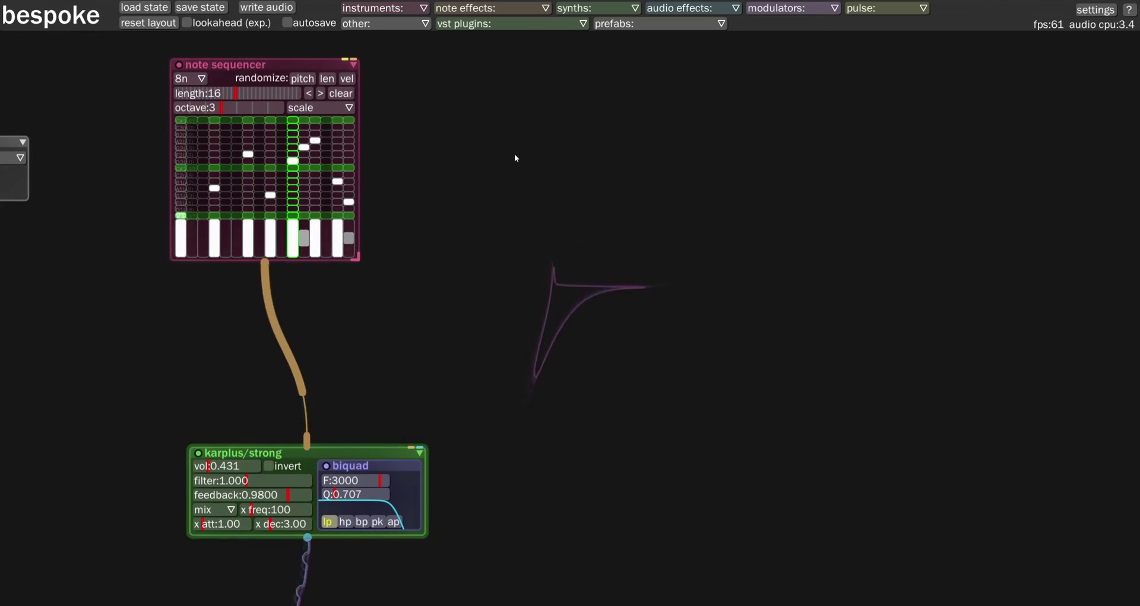
{"action": "key", "text": "n"}
{"action": "key", "text": "n"}
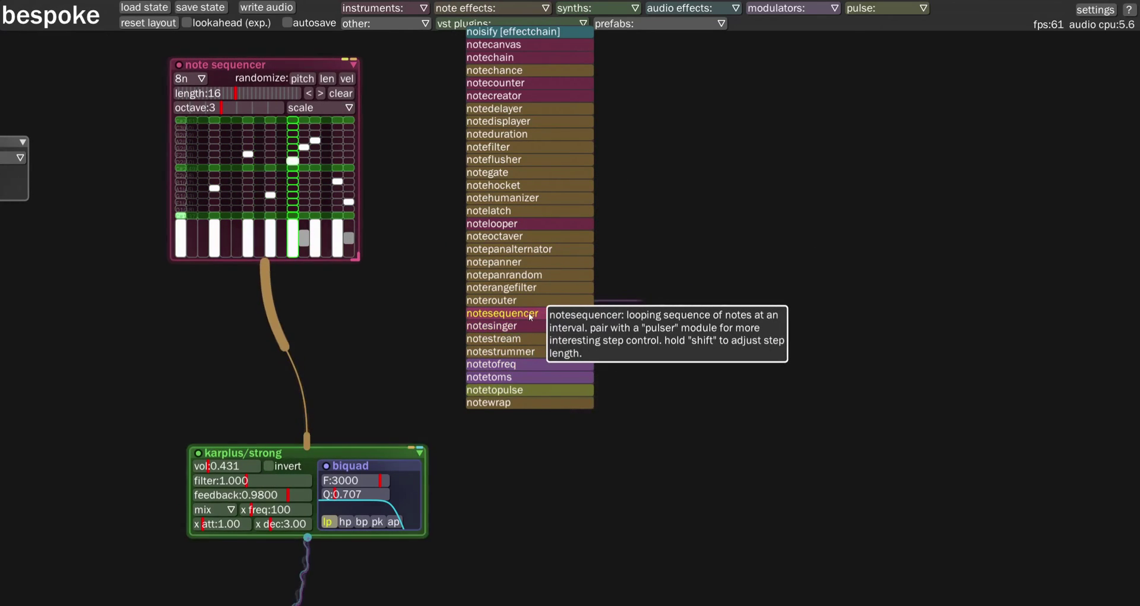
{"action": "left_click", "coordinate": [516, 313]}
{"action": "left_click_drag", "start_coordinate": [487, 132], "coordinate": [507, 88]}
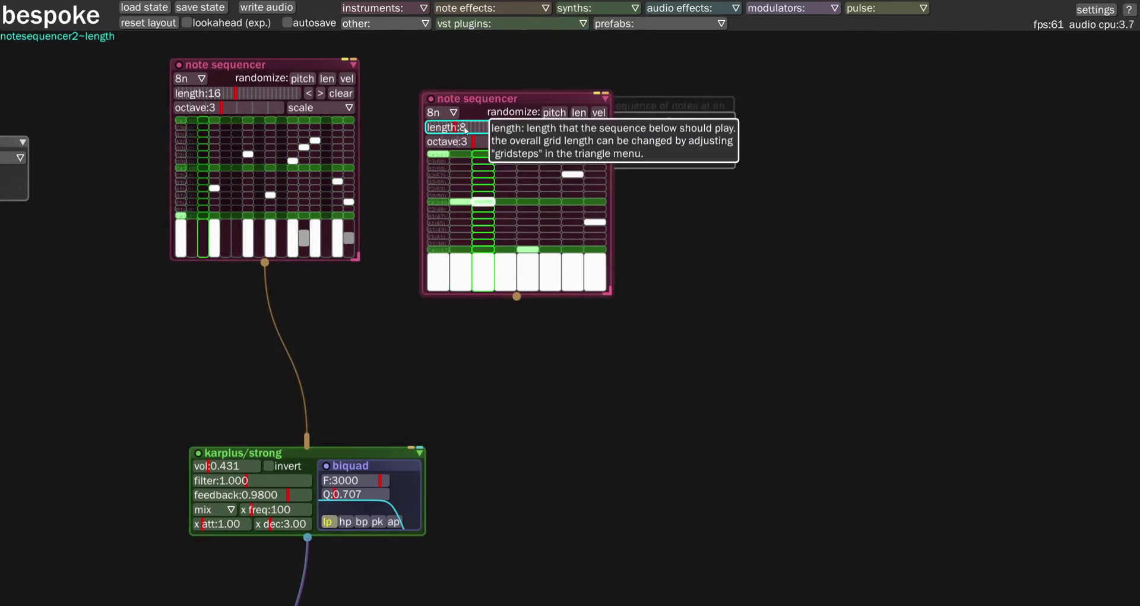
Set the second note sequencer's length to 16, clear its random notes, and move the module up beside the first
{"action": "left_click", "coordinate": [487, 128]}
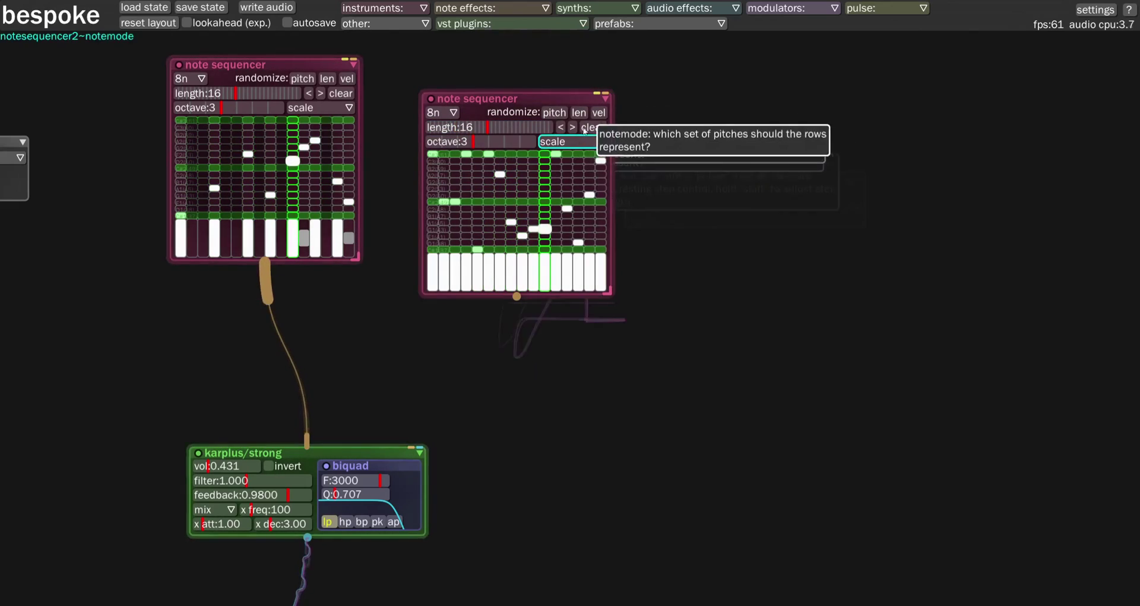
{"action": "left_click", "coordinate": [593, 127]}
{"action": "left_click_drag", "start_coordinate": [522, 99], "coordinate": [466, 43]}
Patch the second note sequencer into the karplus/strong synth and set its octave to 4
{"action": "left_click_drag", "start_coordinate": [461, 243], "coordinate": [307, 447]}
{"action": "mouse_move", "coordinate": [436, 51]}
{"action": "left_mouse_down"}
{"action": "mouse_move", "coordinate": [465, 83]}
{"action": "mouse_move", "coordinate": [462, 117]}
{"action": "left_mouse_up"}
Enter a descending melody on steps 1, 2, 5, 8, 12, 14 and 16 of the second sequencer, softening some velocities
{"action": "left_click", "coordinate": [408, 137]}
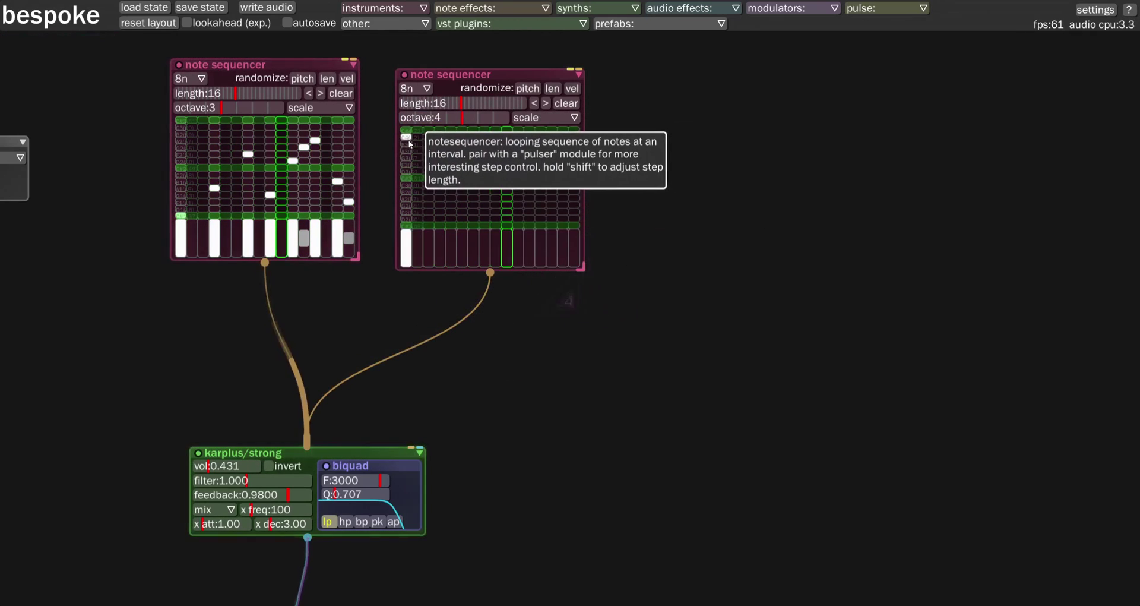
{"action": "left_click", "coordinate": [417, 143]}
{"action": "left_click_drag", "start_coordinate": [405, 245], "coordinate": [418, 250]}
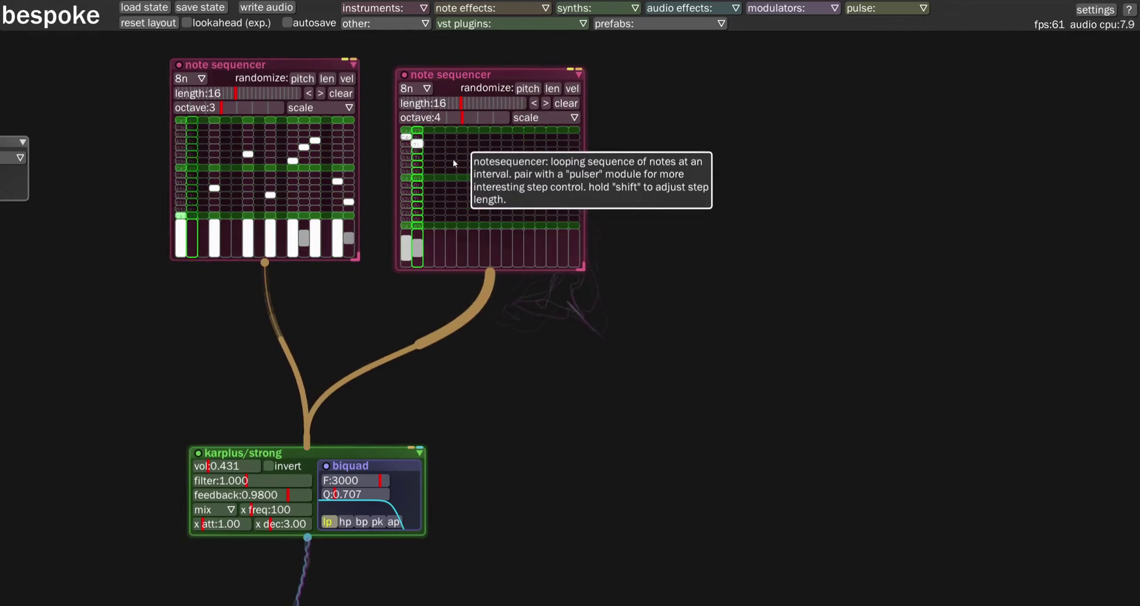
{"action": "left_click", "coordinate": [451, 164]}
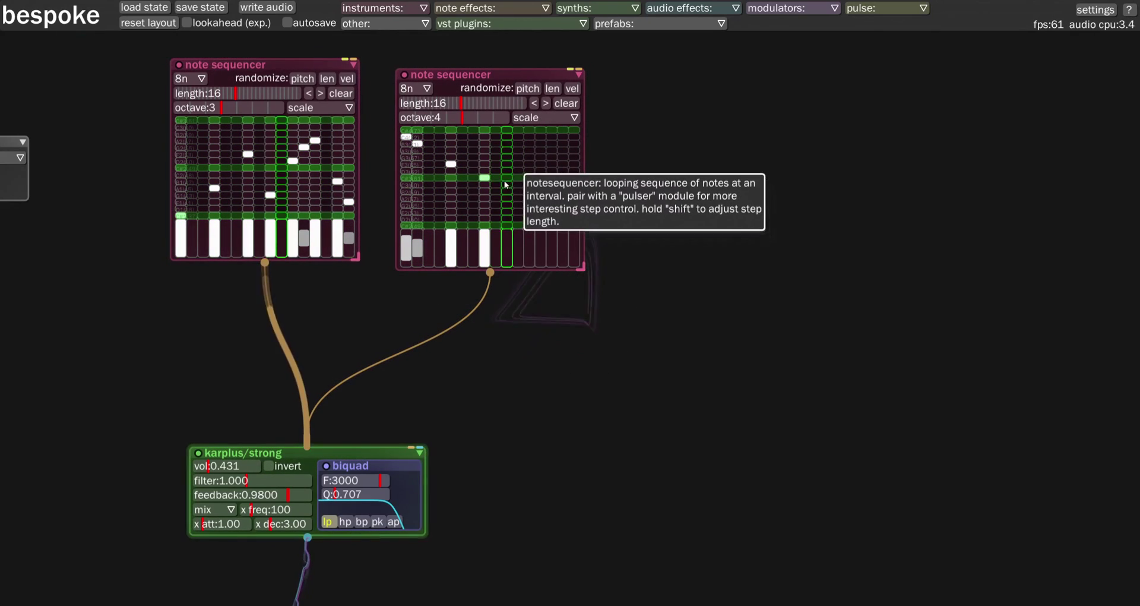
{"action": "left_click", "coordinate": [530, 184]}
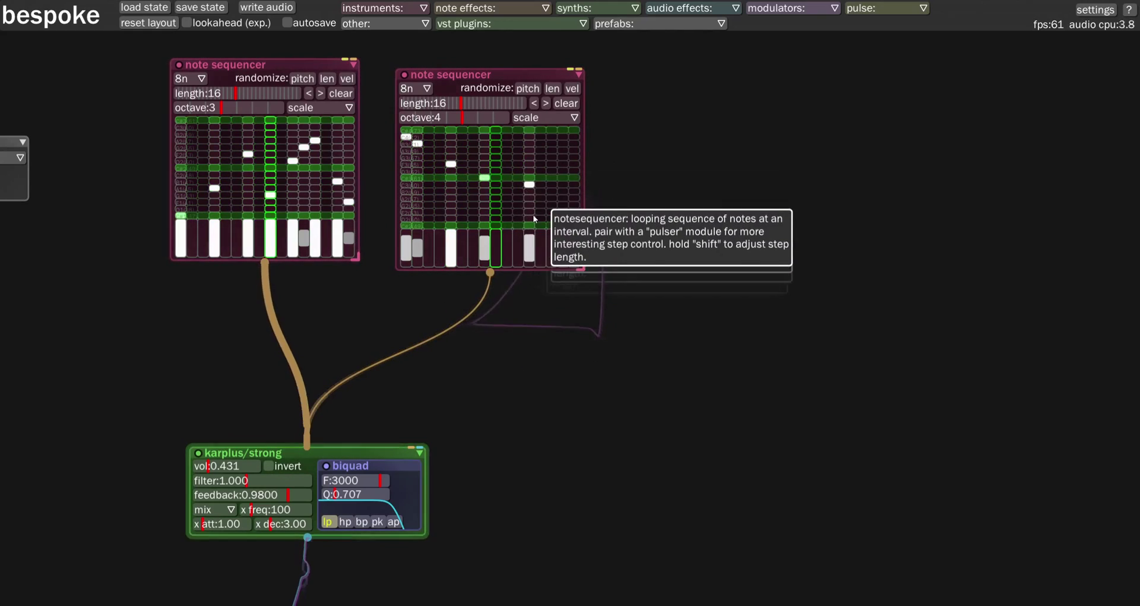
{"action": "left_click", "coordinate": [551, 191]}
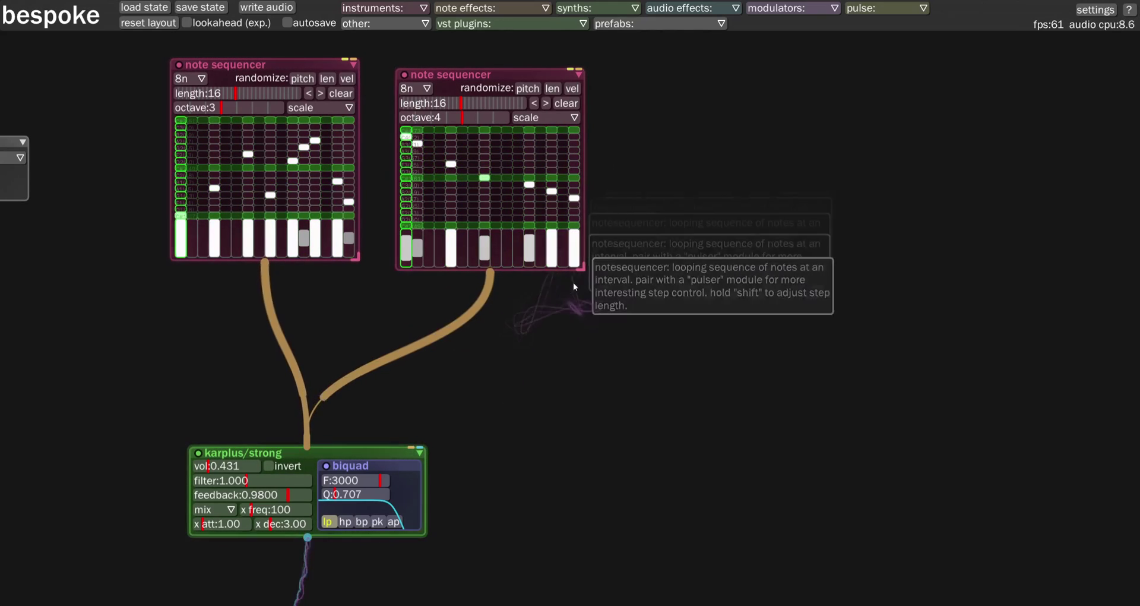
{"action": "scroll", "coordinate": [544, 311], "scroll_direction": "down", "scroll_amount": 3}
{"action": "scroll", "coordinate": [551, 339], "scroll_direction": "up", "scroll_amount": 3}
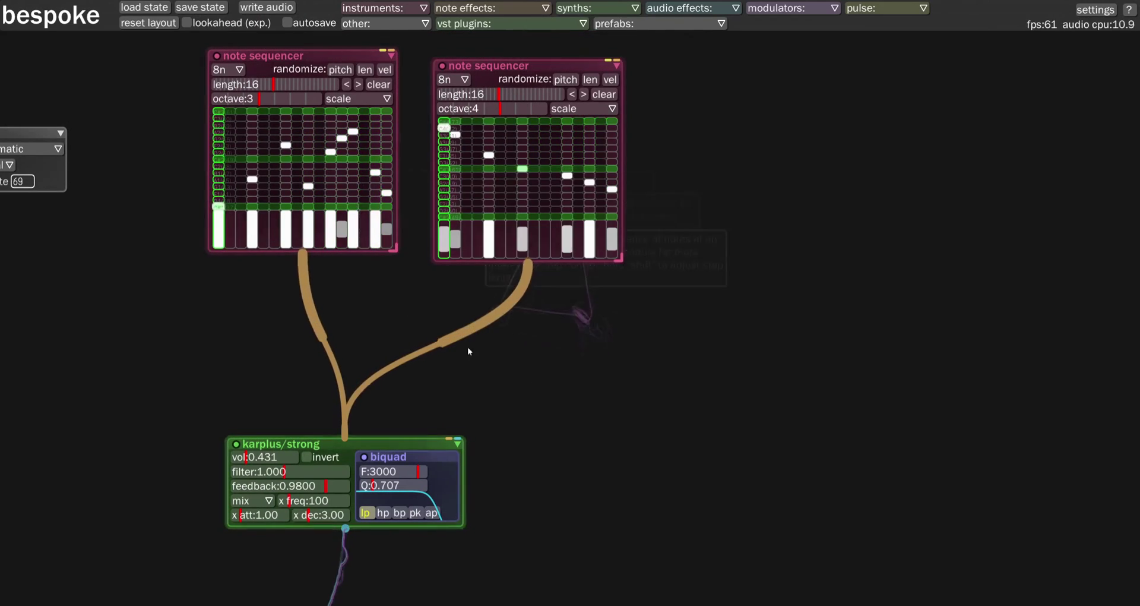
{"action": "scroll", "coordinate": [545, 386], "scroll_direction": "down", "scroll_amount": 3}
{"action": "left_click_drag", "start_coordinate": [610, 435], "coordinate": [644, 314]}
{"action": "scroll", "coordinate": [645, 315], "scroll_direction": "down", "scroll_amount": 3}
{"action": "scroll", "coordinate": [649, 346], "scroll_direction": "down", "scroll_amount": 3}
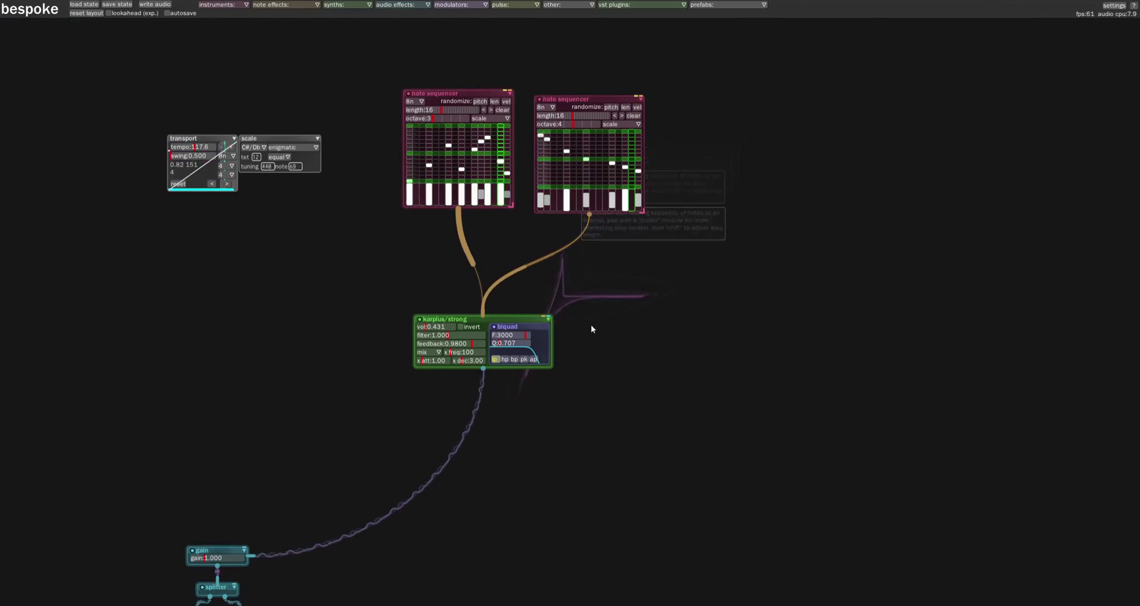
{"action": "scroll", "coordinate": [588, 437], "scroll_direction": "up", "scroll_amount": 3}
{"action": "left_click_drag", "start_coordinate": [560, 415], "coordinate": [569, 385]}
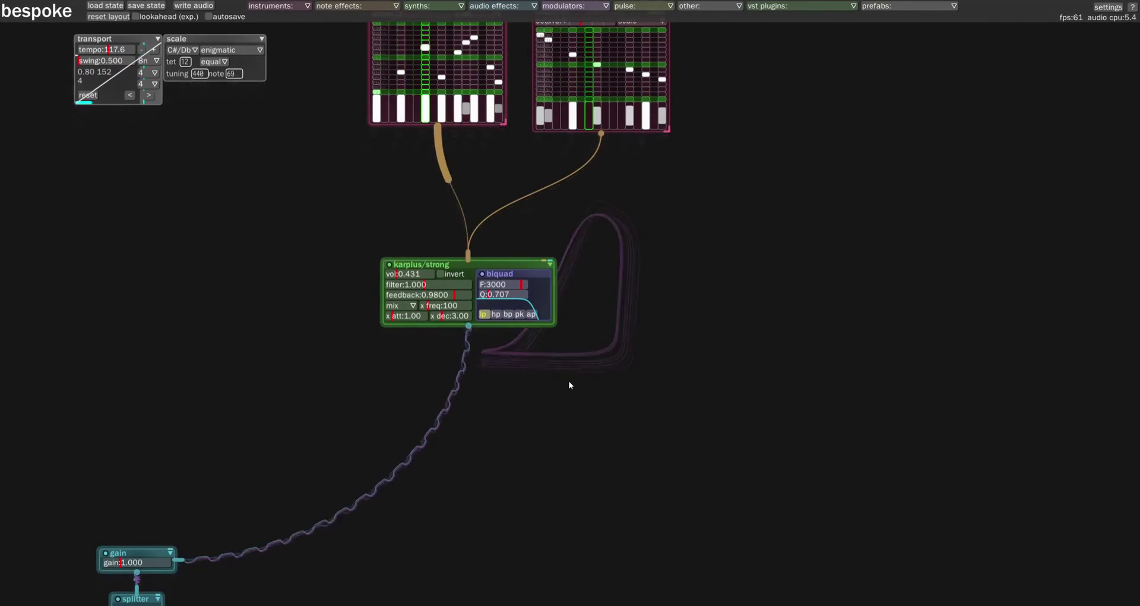
{"action": "scroll", "coordinate": [569, 385], "scroll_direction": "down", "scroll_amount": 1}
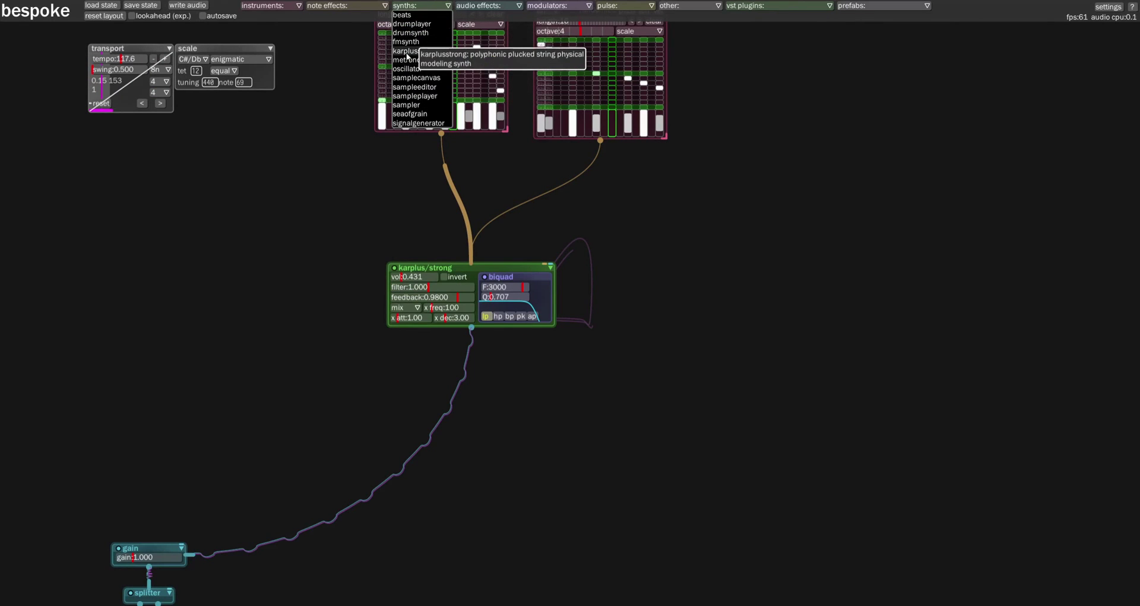
Dismiss the synth list and line up the karplus/strong module directly beneath the first note sequencer
{"action": "left_click", "coordinate": [435, 213]}
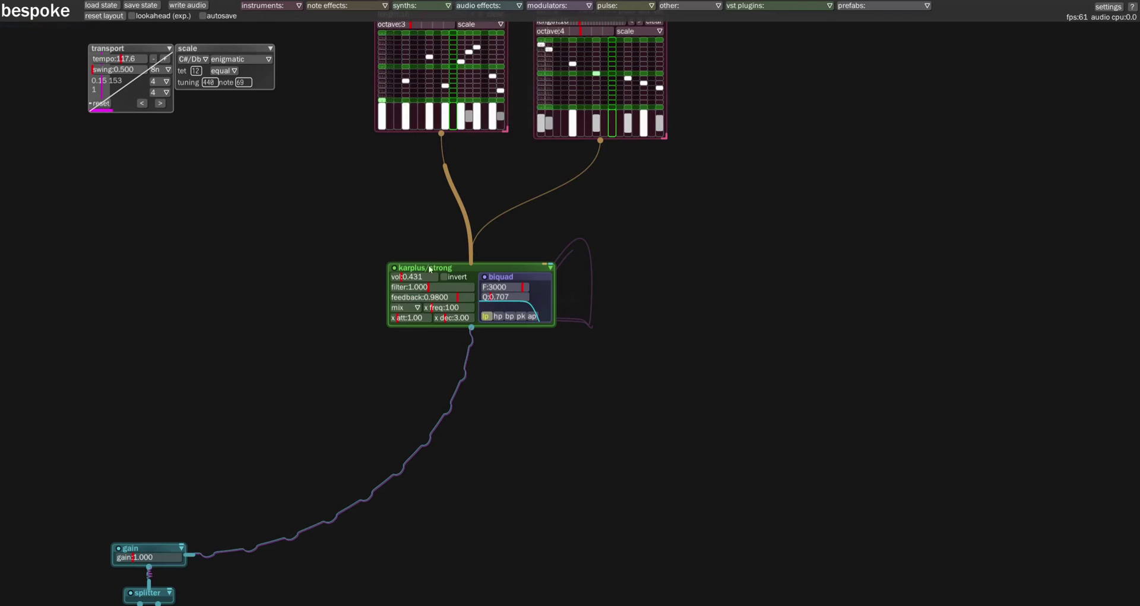
{"action": "left_click_drag", "start_coordinate": [461, 269], "coordinate": [426, 267]}
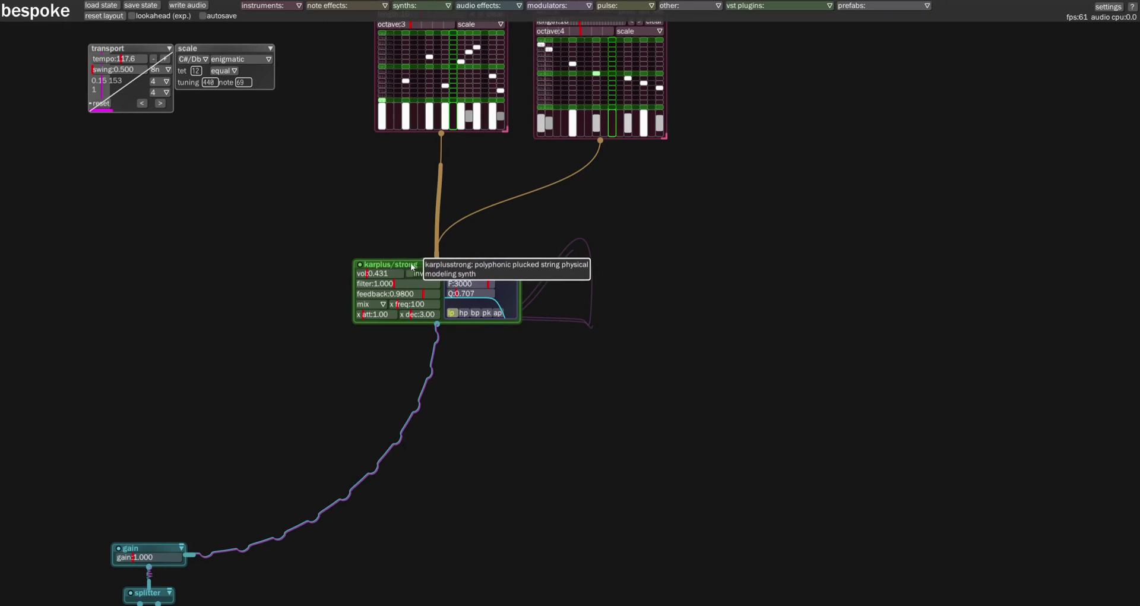
{"action": "left_click_drag", "start_coordinate": [414, 268], "coordinate": [419, 276]}
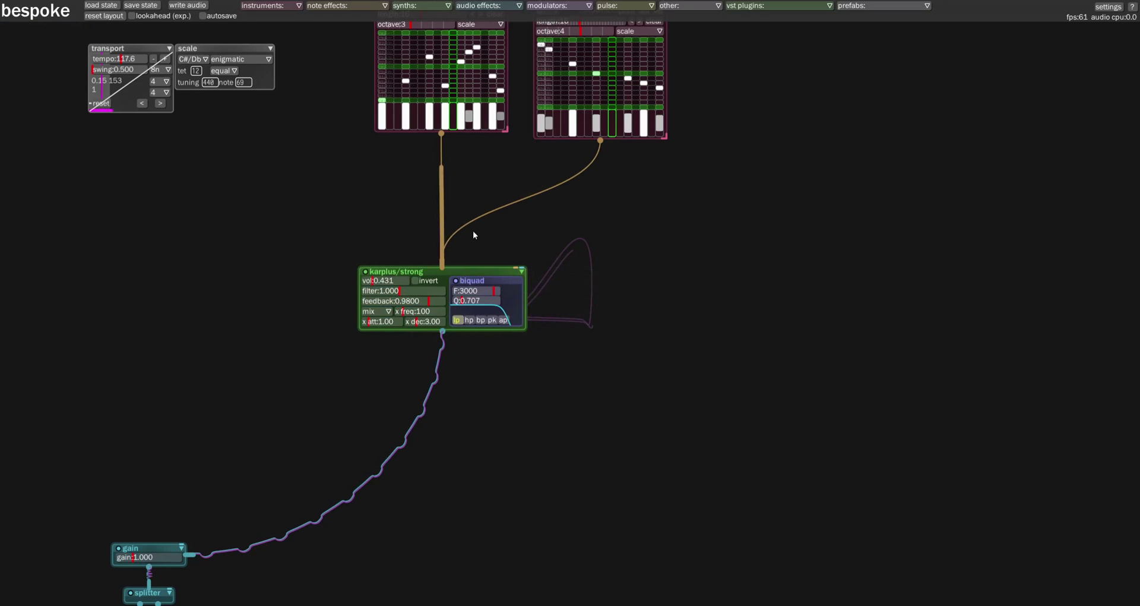
Set the karplus/strong source to white, filter to 0.441, feedback to 0.9738, x att to 14.99 and x dec to 11.91, and reposition the module
{"action": "left_click", "coordinate": [372, 311]}
{"action": "left_click", "coordinate": [377, 334]}
{"action": "left_click", "coordinate": [423, 302]}
{"action": "left_click_drag", "start_coordinate": [409, 292], "coordinate": [427, 322]}
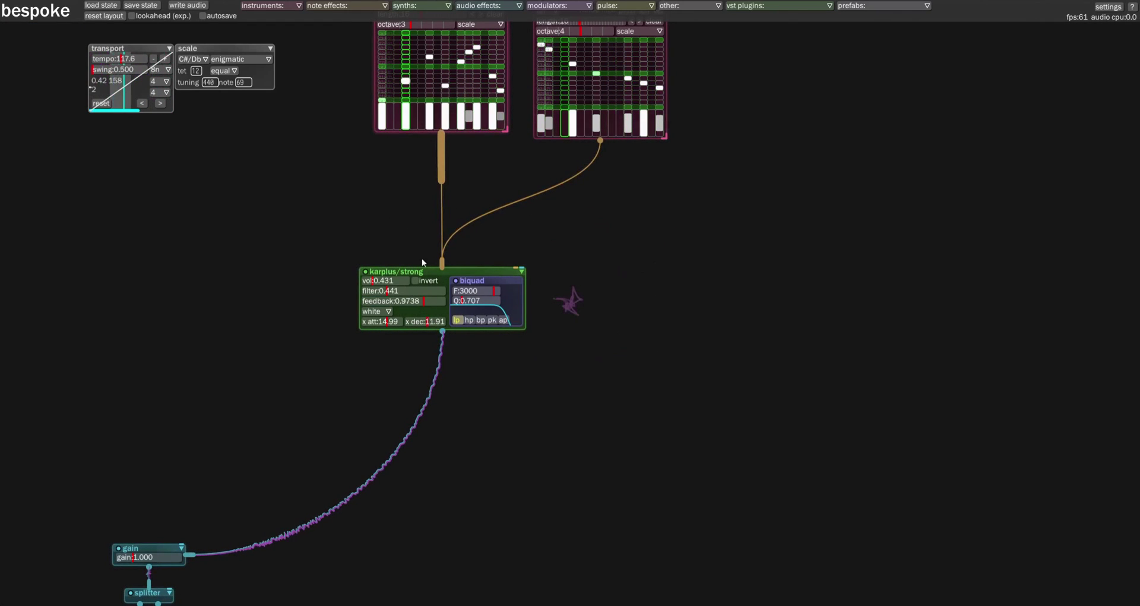
{"action": "left_click_drag", "start_coordinate": [455, 276], "coordinate": [479, 268]}
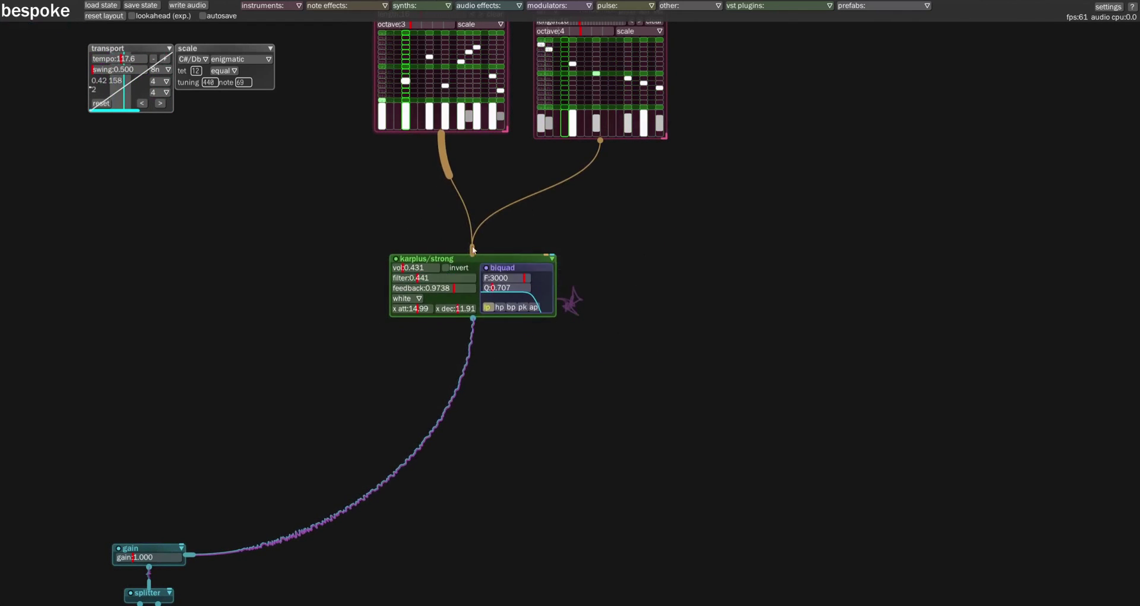
Add a delay effect chain to the canvas below the karplus/strong synth
{"action": "left_click_drag", "start_coordinate": [411, 375], "coordinate": [355, 356]}
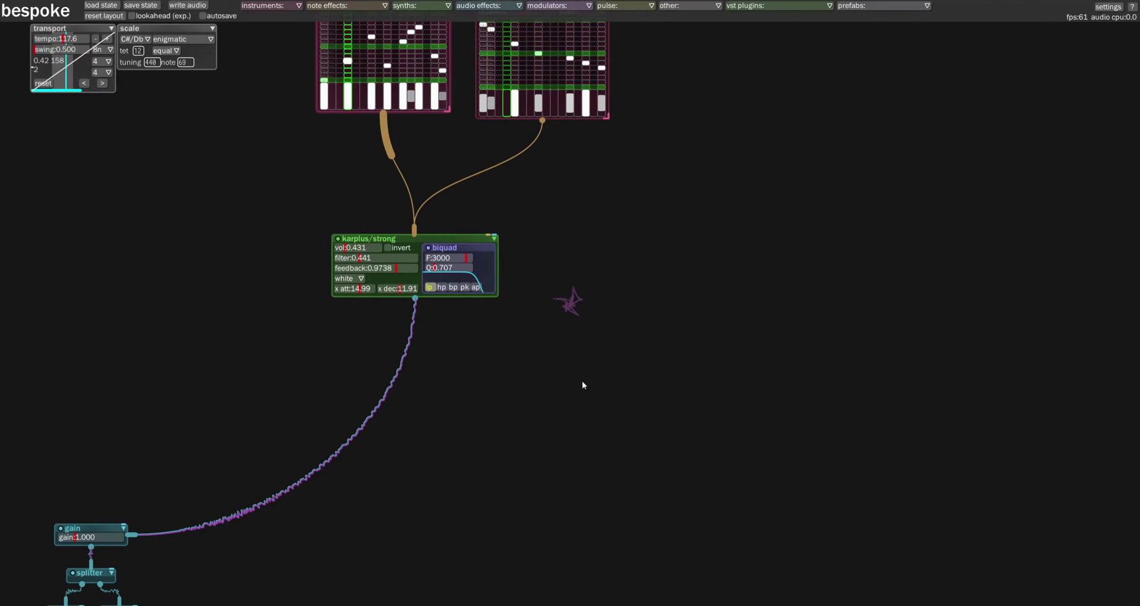
{"action": "left_click", "coordinate": [488, 7]}
{"action": "left_click", "coordinate": [575, 281]}
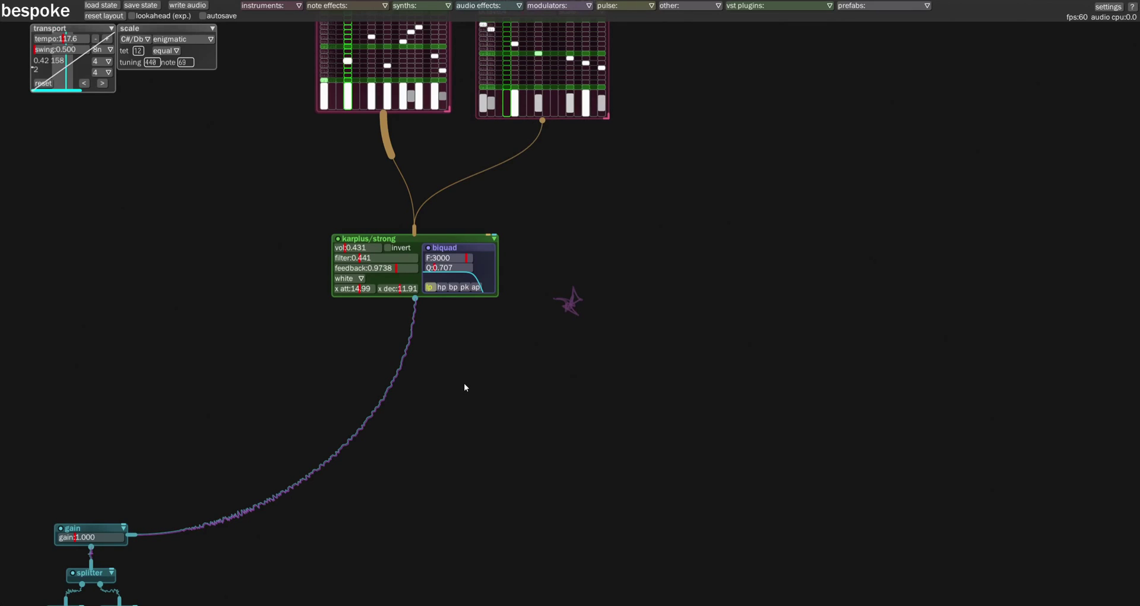
{"action": "key", "text": "d"}
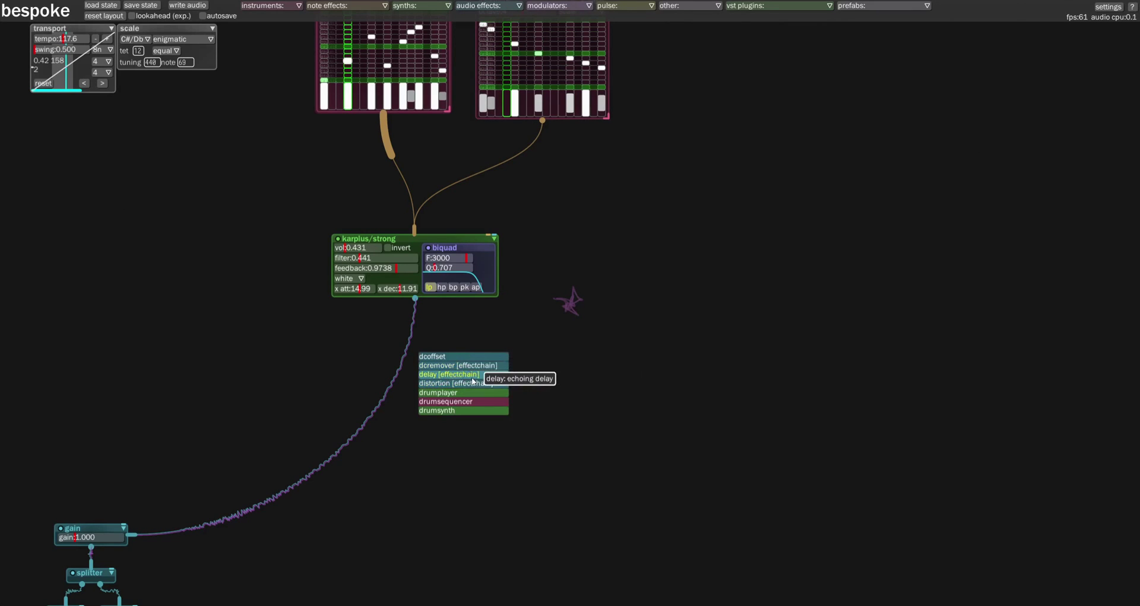
{"action": "left_click", "coordinate": [471, 381]}
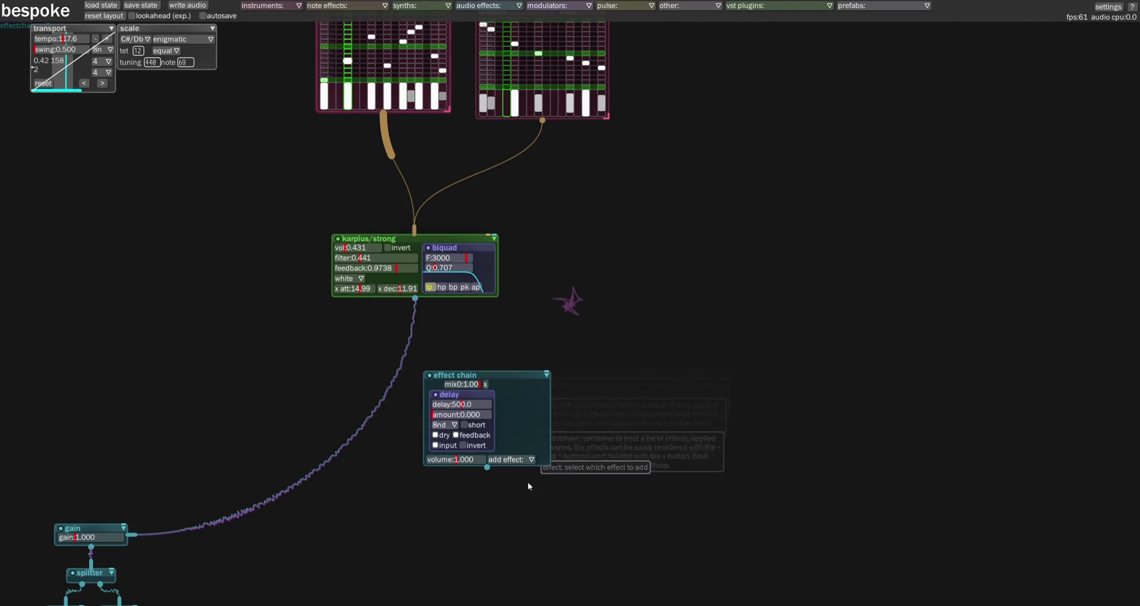
Try adding a distortion effect to the effect chain, moving it ahead of the delay and back again
{"action": "left_click", "coordinate": [522, 458]}
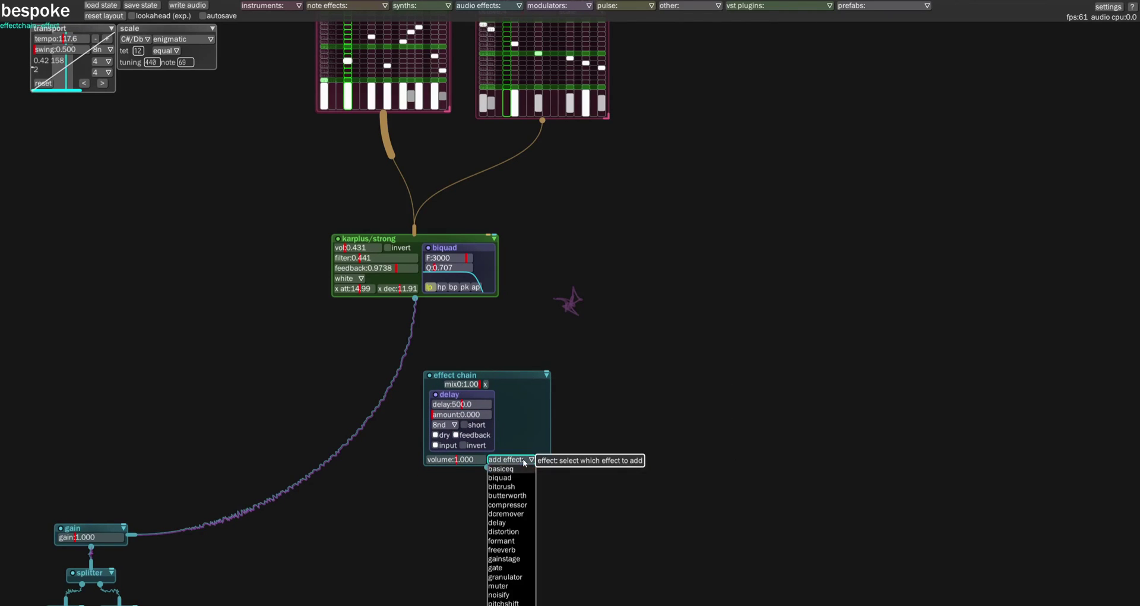
{"action": "left_click", "coordinate": [502, 532]}
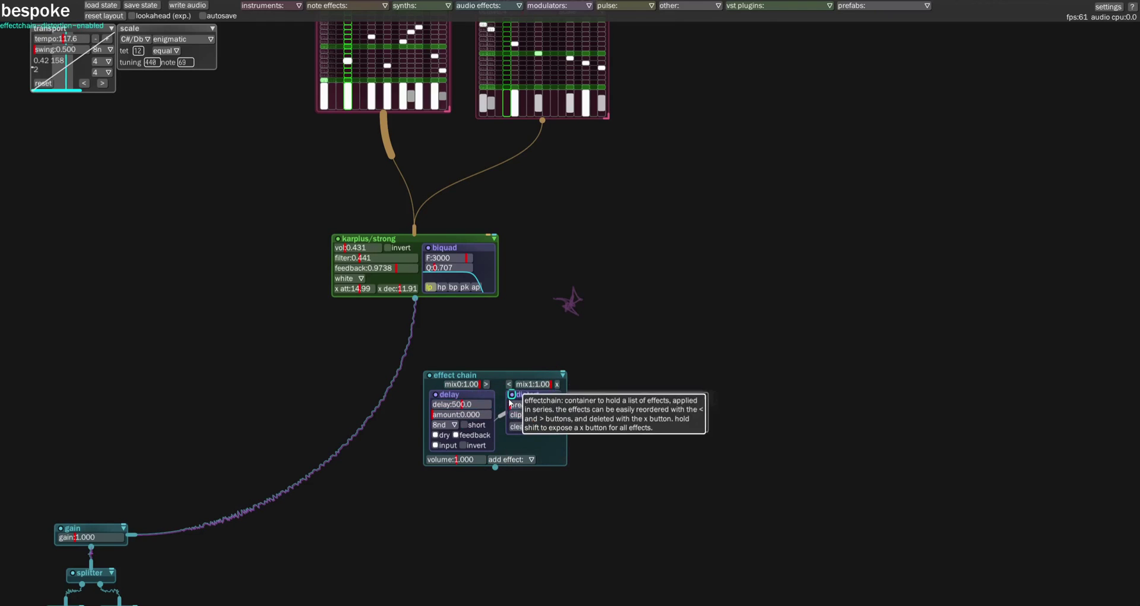
{"action": "left_click", "coordinate": [509, 385]}
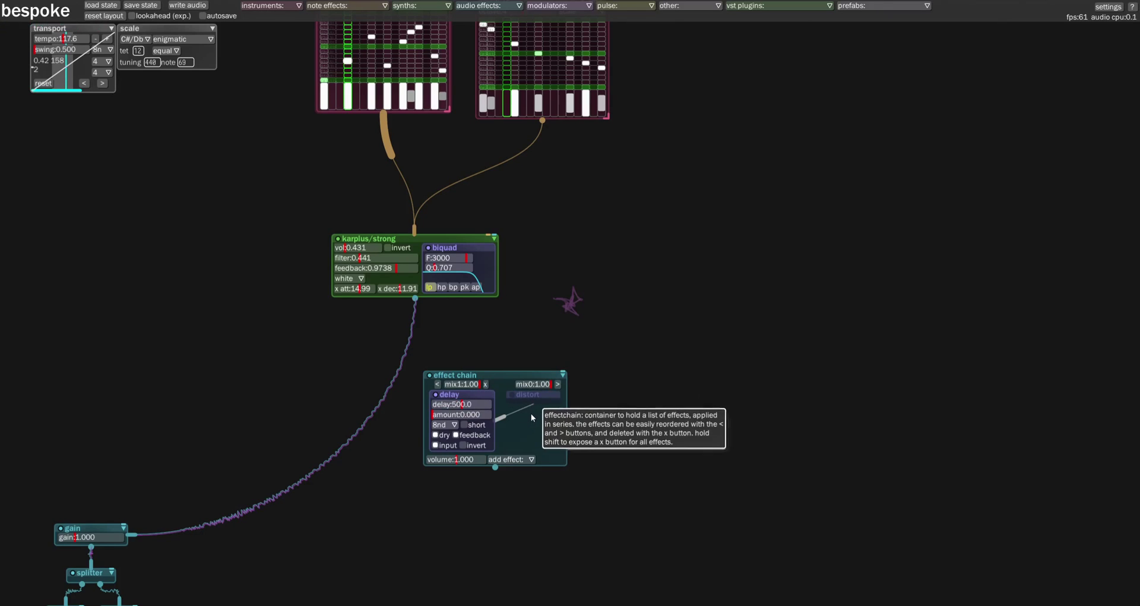
{"action": "left_click", "coordinate": [557, 385]}
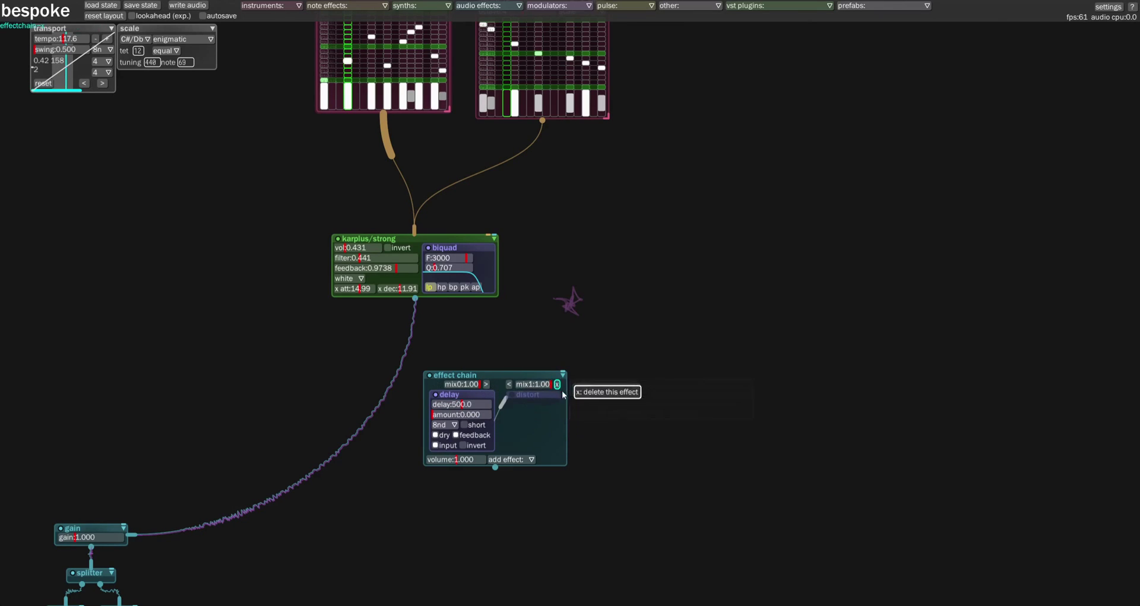
Route karplus/strong through the effect chain into the gain module, and set the delay to 382.6 with an amount of 0.378
{"action": "left_click_drag", "start_coordinate": [645, 441], "coordinate": [581, 372]}
{"action": "left_click_drag", "start_coordinate": [186, 308], "coordinate": [326, 308]}
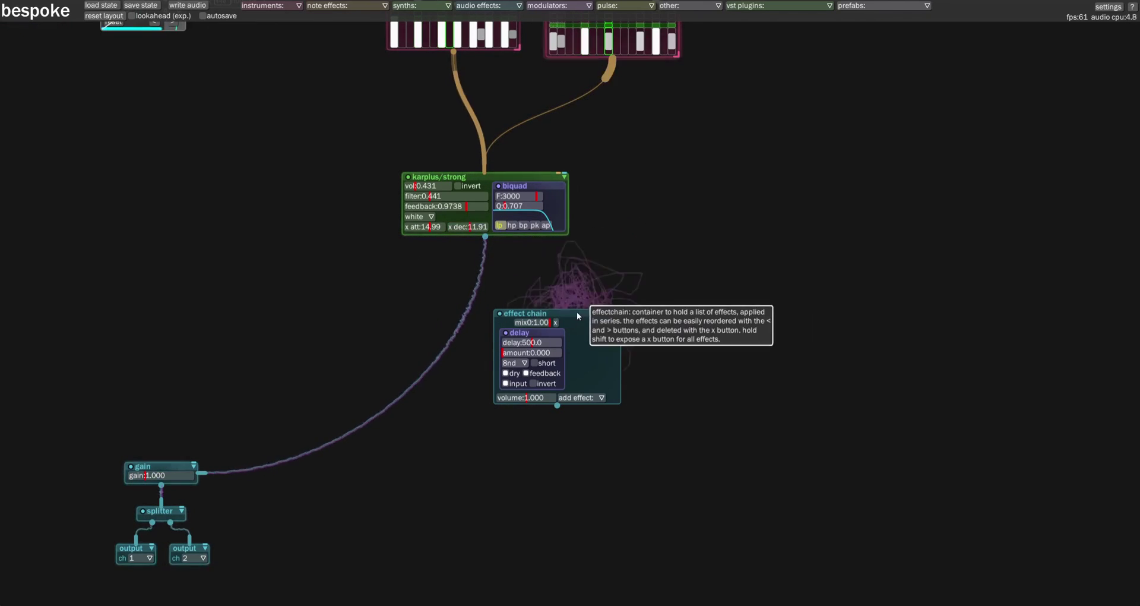
{"action": "left_click_drag", "start_coordinate": [581, 319], "coordinate": [458, 331]}
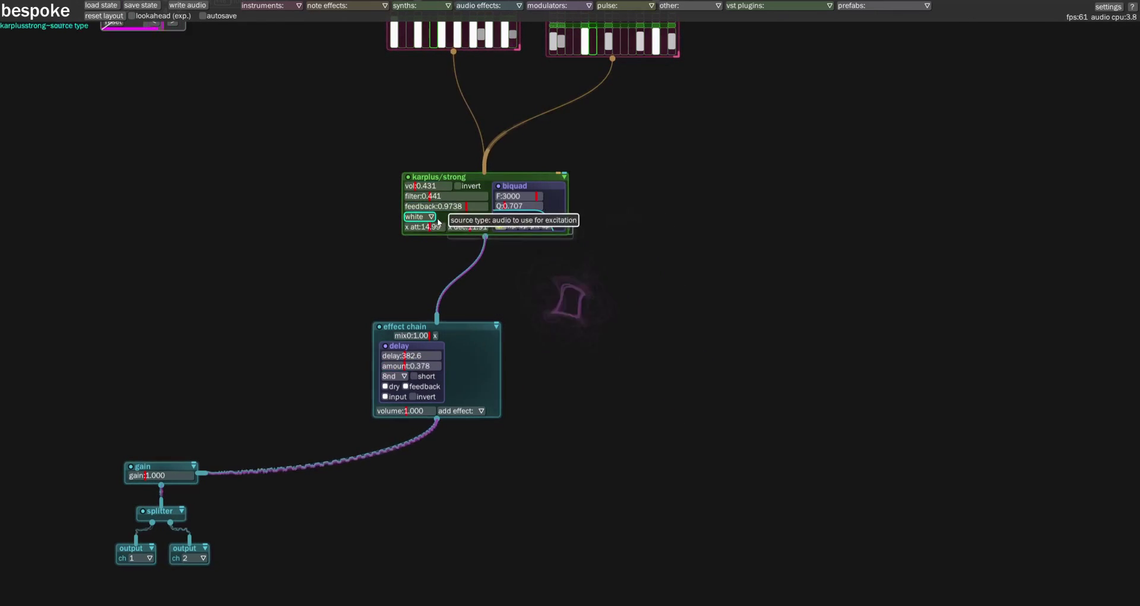
Set the karplus/strong x att to 2.01 and x dec to 19.44, enable invert, and align the synth above the effect chain
{"action": "left_click_drag", "start_coordinate": [432, 227], "coordinate": [428, 227]}
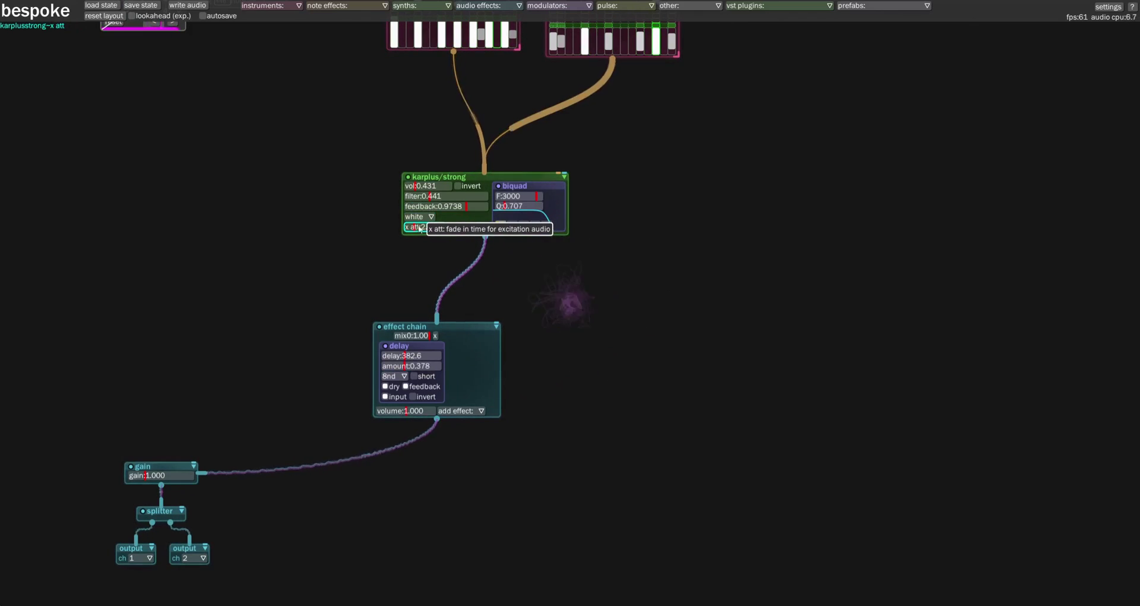
{"action": "left_click", "coordinate": [458, 186]}
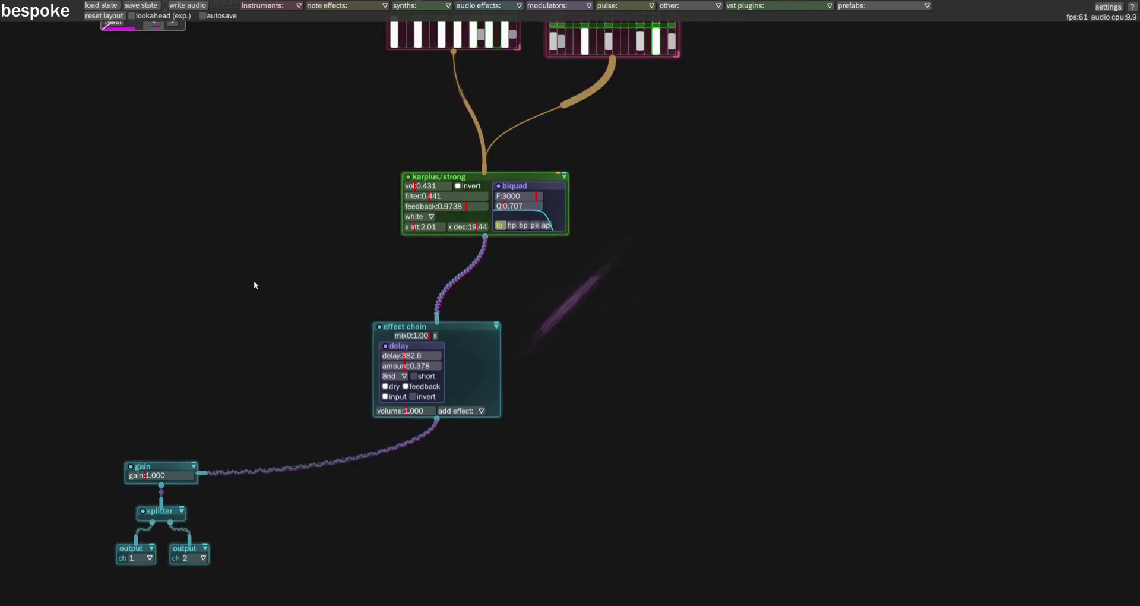
{"action": "scroll", "coordinate": [261, 274], "scroll_direction": "down", "scroll_amount": 3}
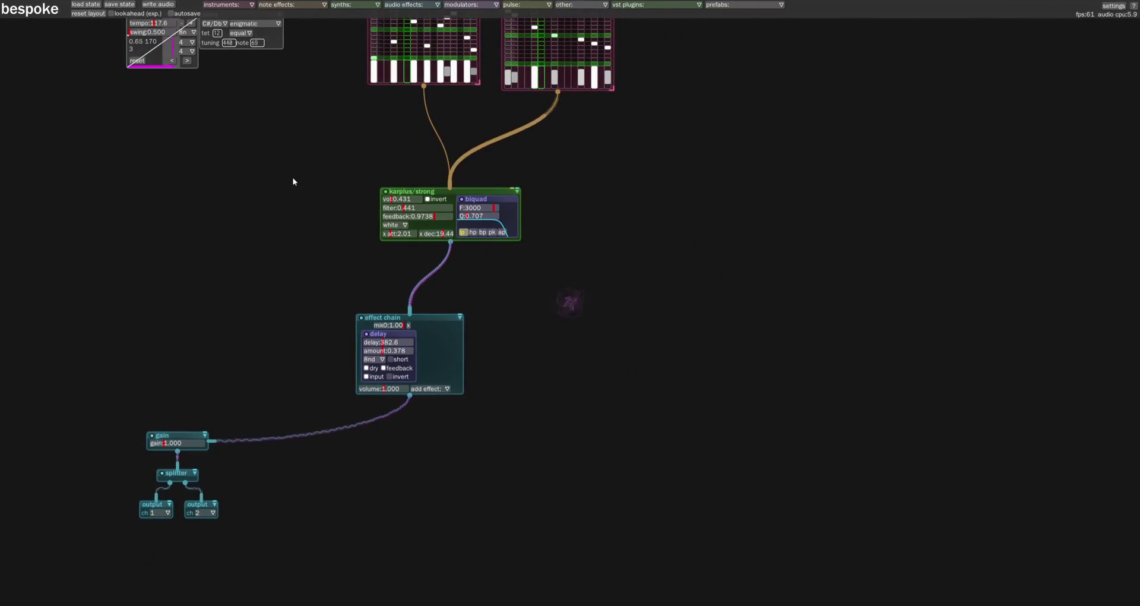
{"action": "left_click_drag", "start_coordinate": [290, 193], "coordinate": [248, 254]}
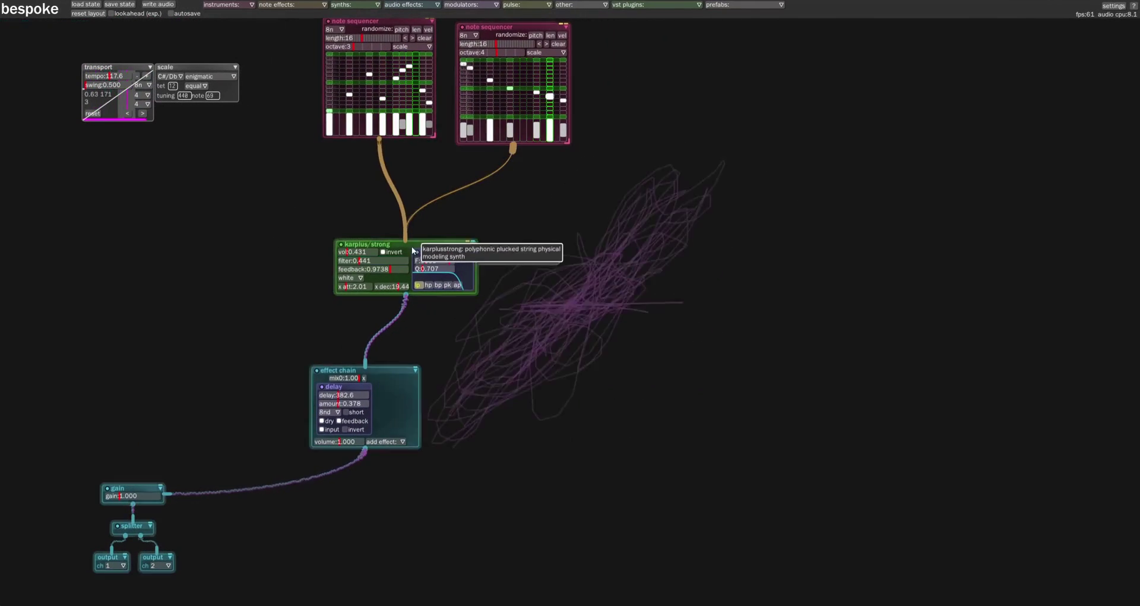
{"action": "left_click_drag", "start_coordinate": [414, 243], "coordinate": [376, 252]}
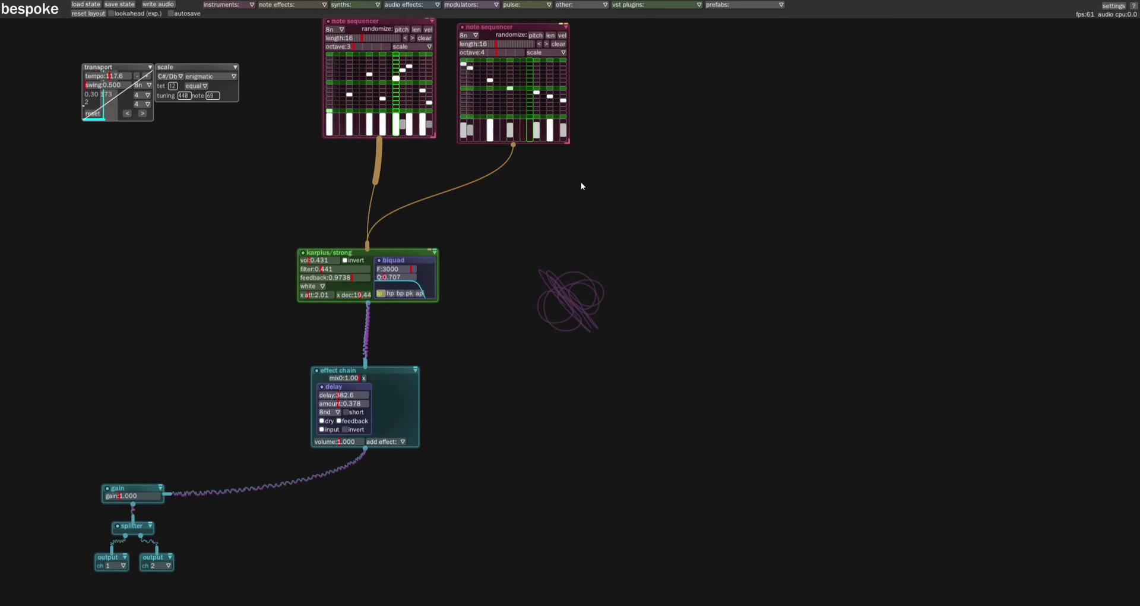
Add a chorder and a notehocket module beneath the second note sequencer
{"action": "key", "text": "c"}
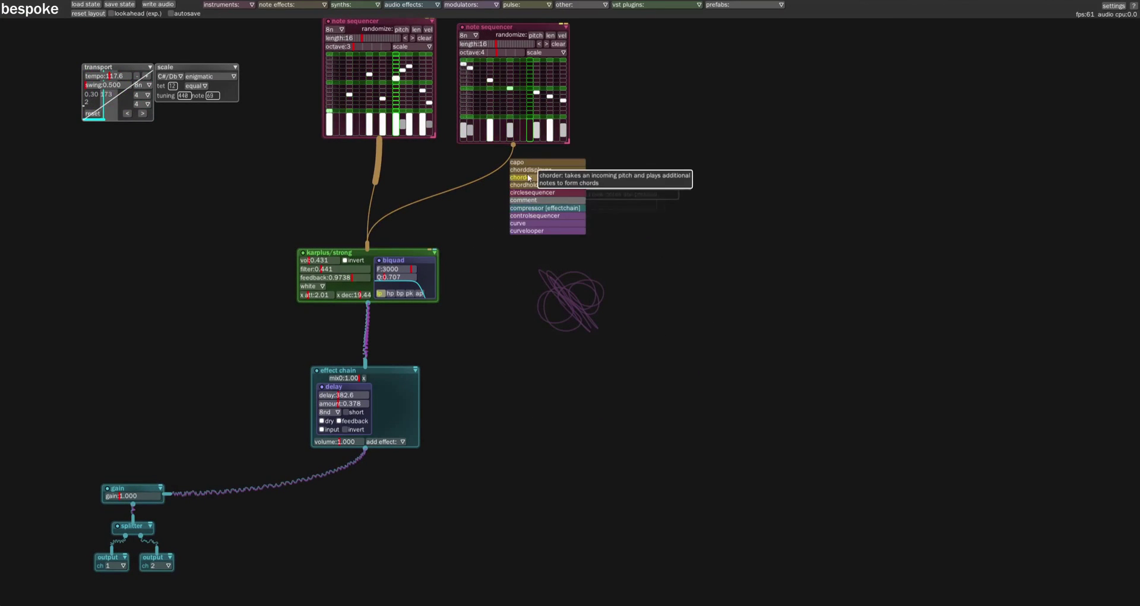
{"action": "left_click", "coordinate": [531, 178]}
{"action": "left_click", "coordinate": [588, 198]}
{"action": "key", "text": "c"}
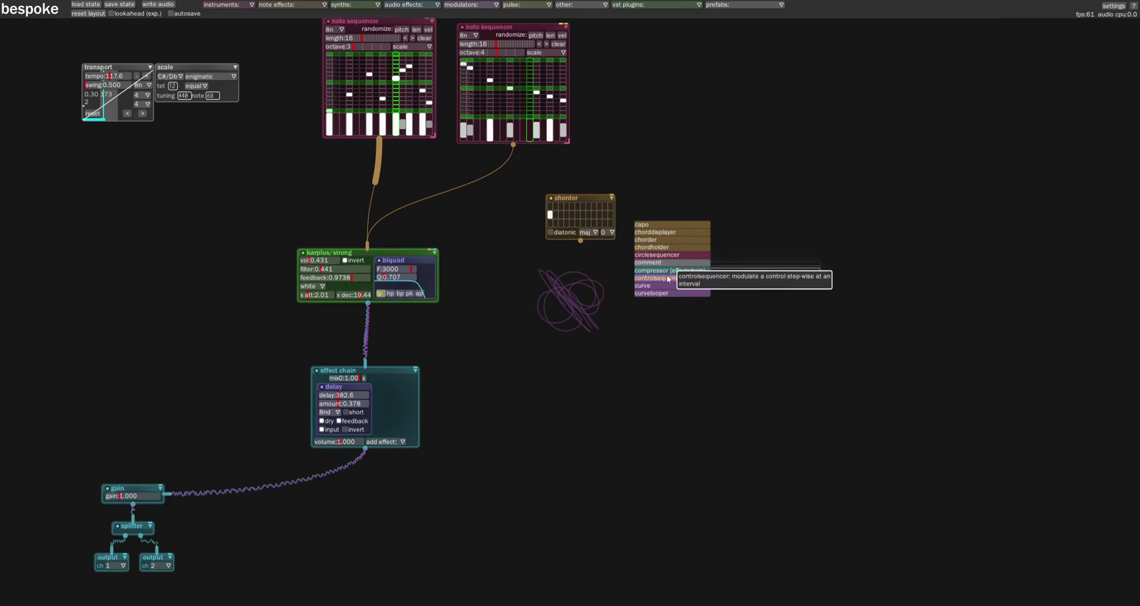
{"action": "left_click", "coordinate": [291, 4]}
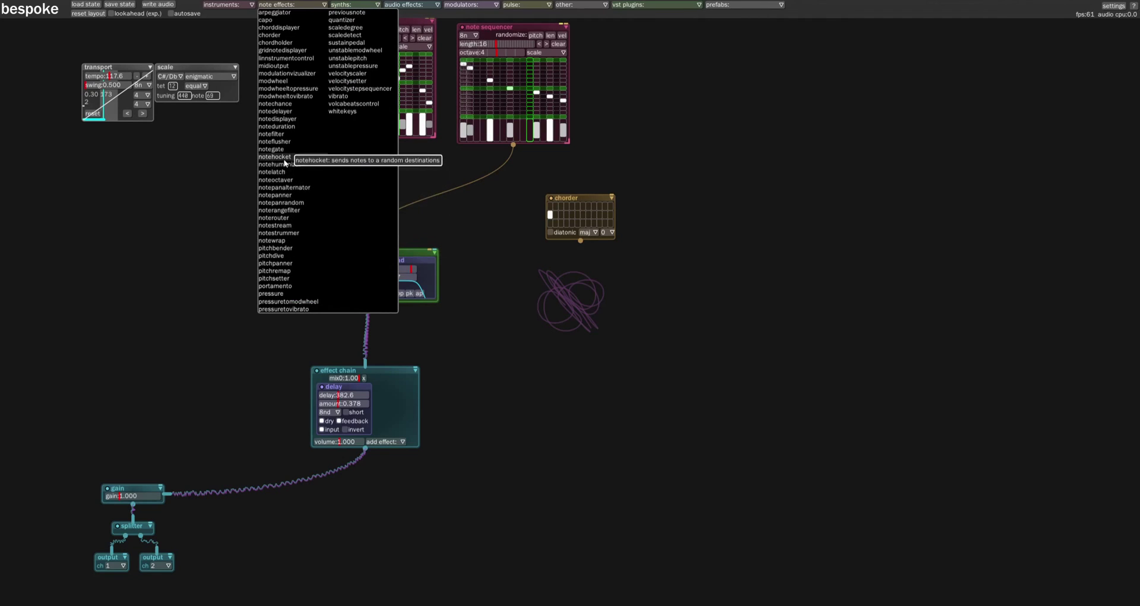
{"action": "left_click", "coordinate": [277, 156]}
{"action": "mouse_move", "coordinate": [282, 157]}
{"action": "left_mouse_down"}
{"action": "mouse_move", "coordinate": [622, 219]}
{"action": "mouse_move", "coordinate": [551, 284]}
{"action": "mouse_move", "coordinate": [615, 181]}
{"action": "left_mouse_up"}
Add a second chorder and place it directly below the first one
{"action": "left_click", "coordinate": [256, 142]}
{"action": "key", "text": "c"}
{"action": "left_click", "coordinate": [600, 271]}
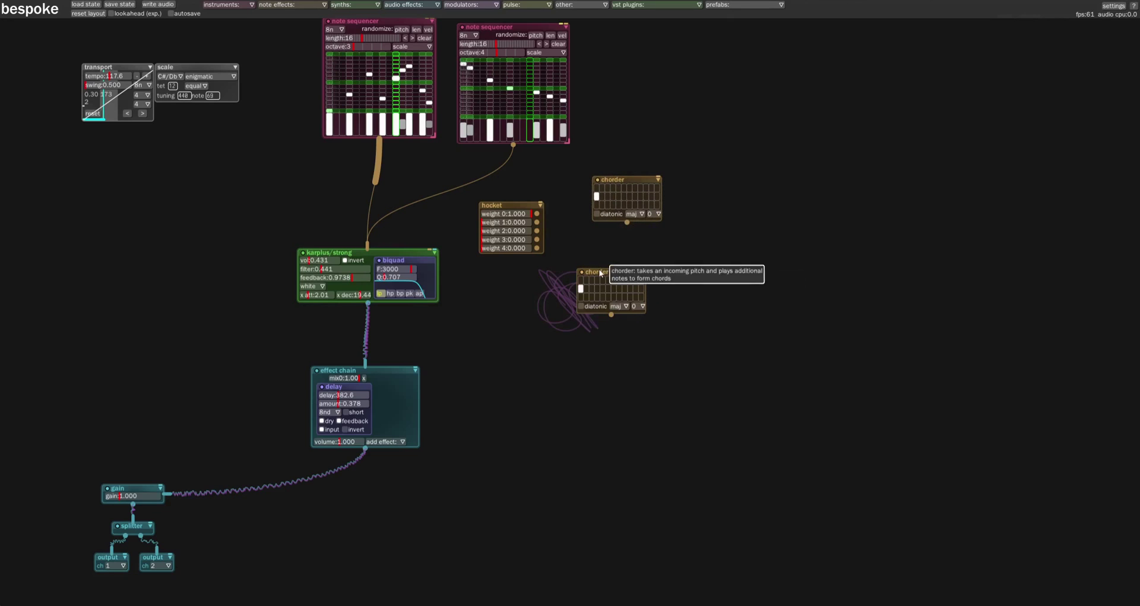
{"action": "left_click", "coordinate": [643, 256]}
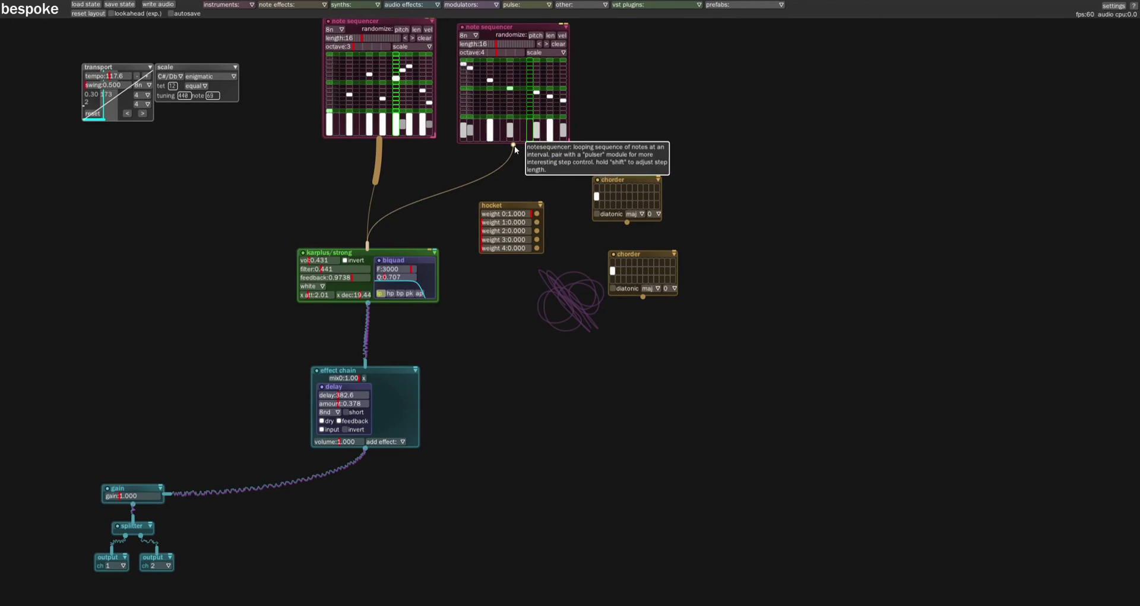
Patch the second note sequencer into the hocket and set weight 0 to 0.653 and weight 1 to 0.643
{"action": "left_click_drag", "start_coordinate": [513, 145], "coordinate": [514, 213]}
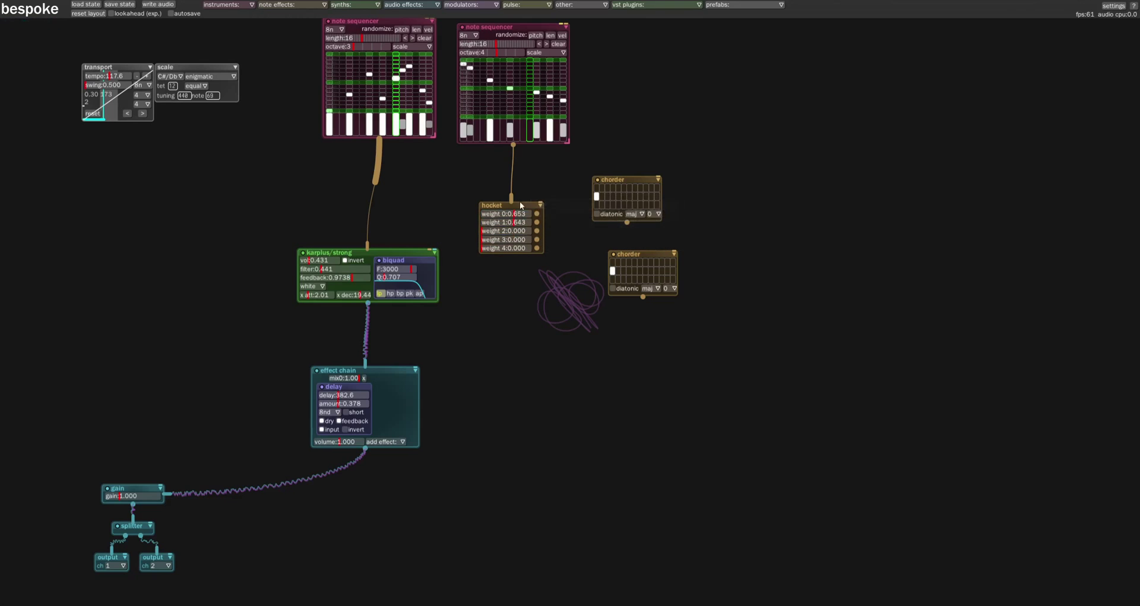
{"action": "left_click_drag", "start_coordinate": [514, 200], "coordinate": [514, 198]}
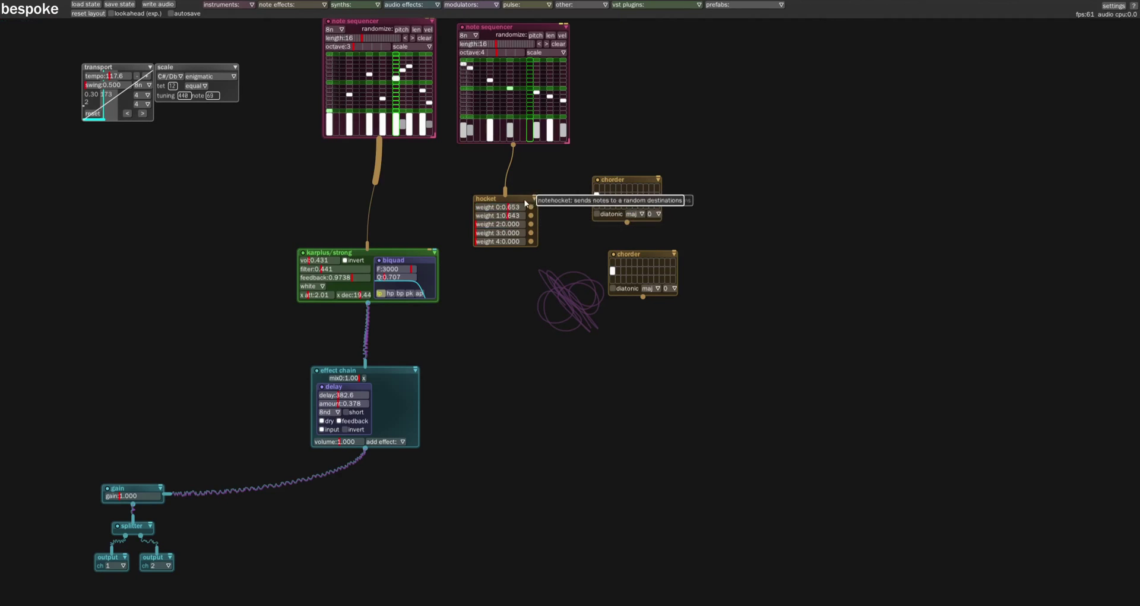
Patch the hocket's weight 0 output into the upper chorder and its weight 1 output into the lower chorder
{"action": "left_click_drag", "start_coordinate": [520, 203], "coordinate": [608, 180]}
{"action": "left_click_drag", "start_coordinate": [530, 211], "coordinate": [553, 221]}
{"action": "mouse_move", "coordinate": [629, 251]}
{"action": "left_mouse_down"}
{"action": "mouse_move", "coordinate": [619, 262]}
{"action": "mouse_move", "coordinate": [600, 251]}
{"action": "mouse_move", "coordinate": [610, 252]}
{"action": "left_mouse_up"}
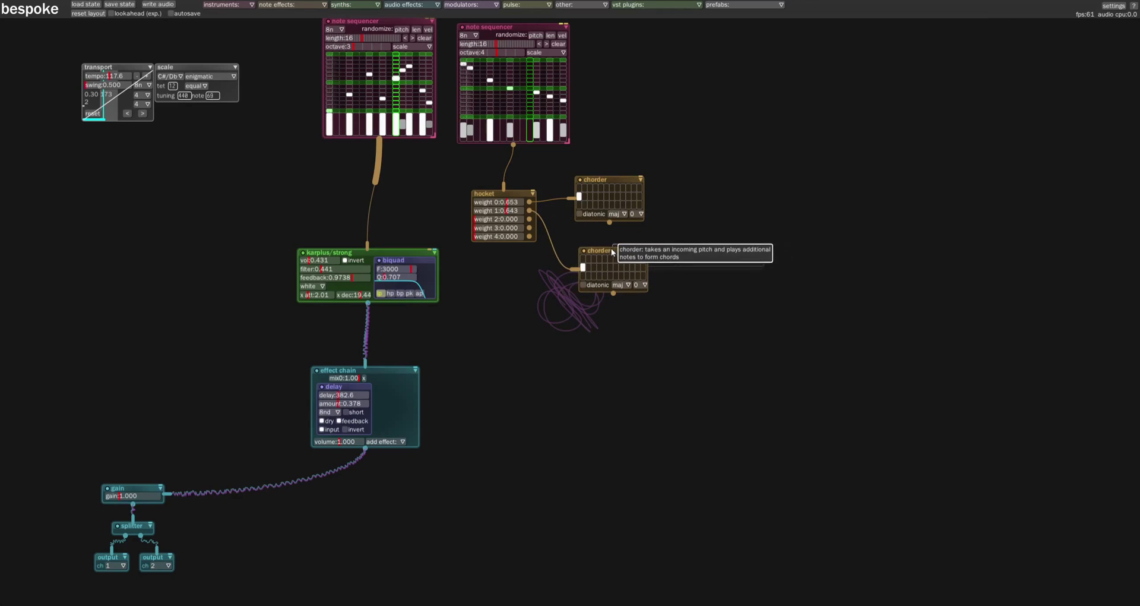
Enable diatonic on both chorders, and add the fifth column's note to the upper one and the fourth column's note to the lower one
{"action": "left_click", "coordinate": [584, 286]}
{"action": "left_click", "coordinate": [581, 213]}
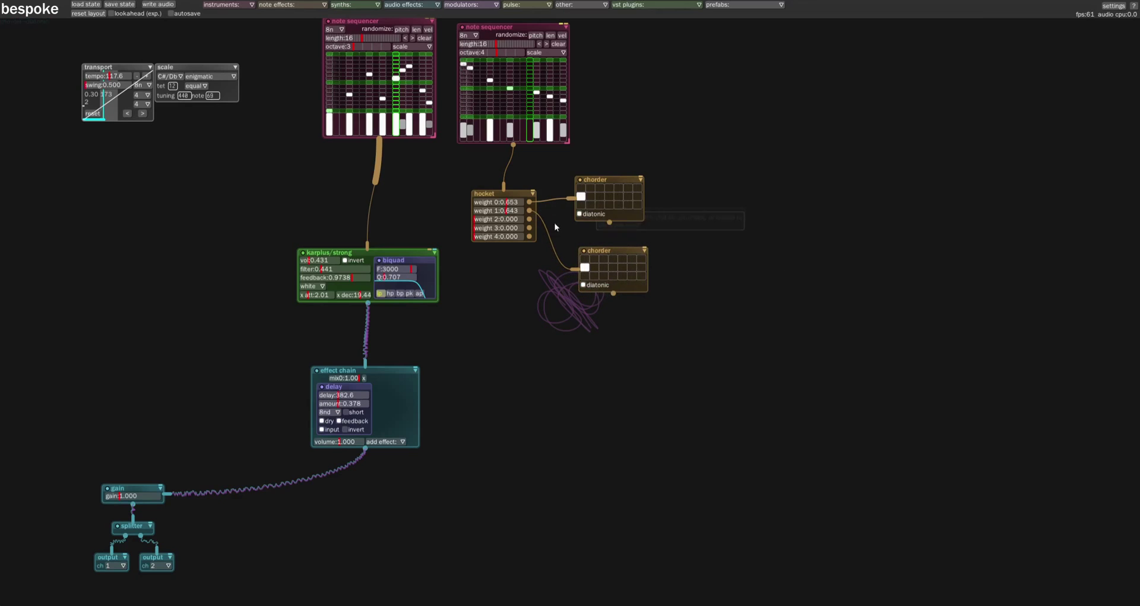
{"action": "left_click", "coordinate": [619, 196]}
{"action": "left_click", "coordinate": [613, 267]}
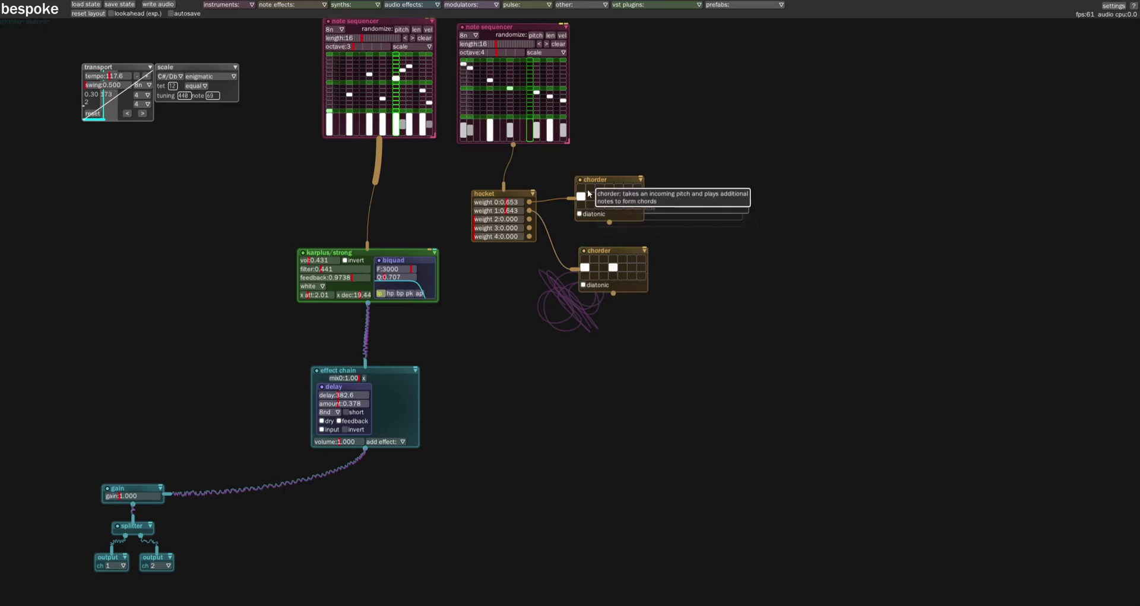
Patch both chorders' outputs into the karplus/strong synth and tidy the chorders' positions beside the hocket
{"action": "left_click_drag", "start_coordinate": [610, 180], "coordinate": [612, 169]}
{"action": "left_click_drag", "start_coordinate": [612, 251], "coordinate": [600, 251]}
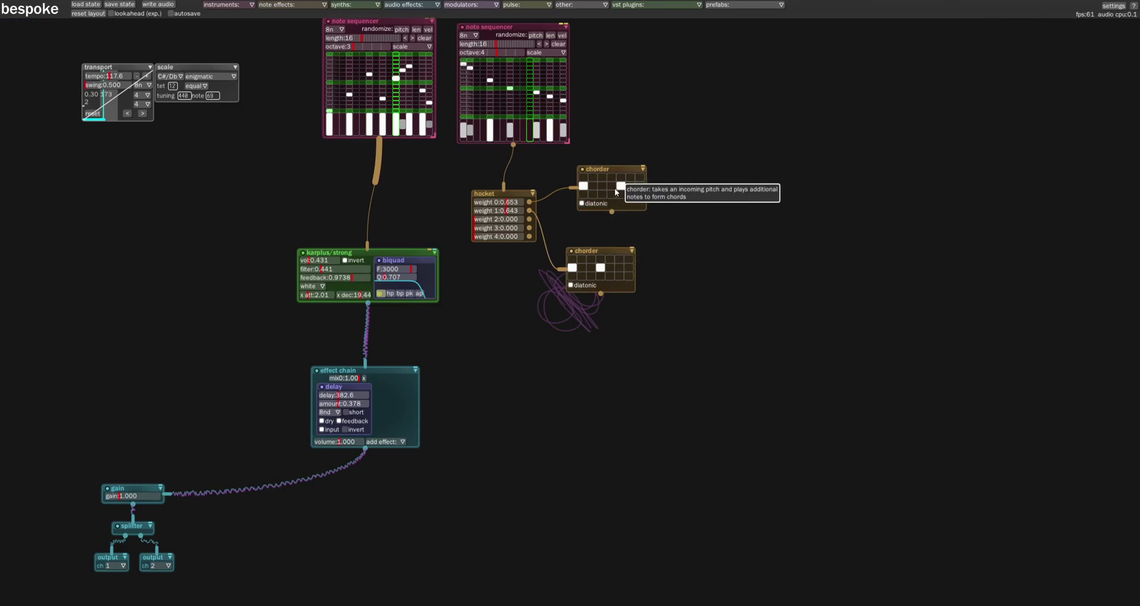
{"action": "left_click_drag", "start_coordinate": [601, 294], "coordinate": [387, 251]}
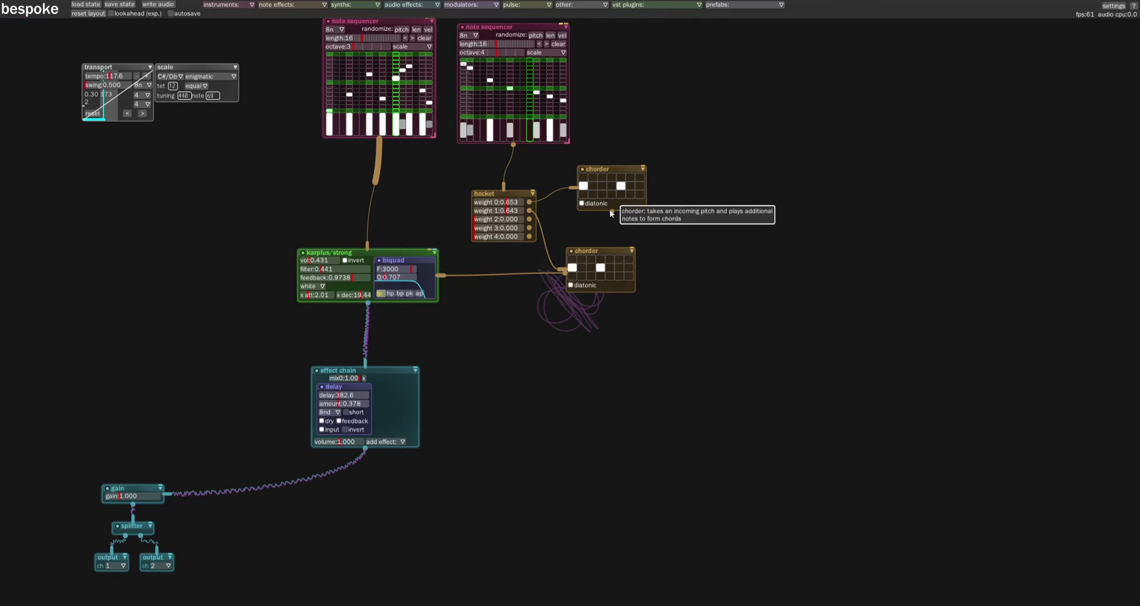
{"action": "left_click_drag", "start_coordinate": [611, 211], "coordinate": [422, 256]}
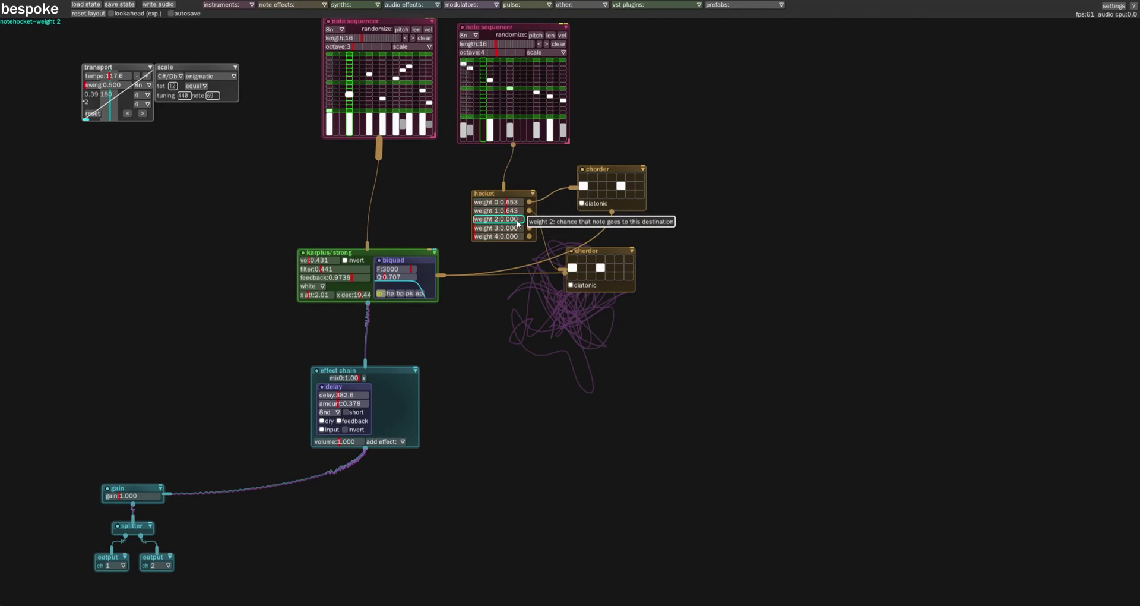
{"action": "left_click_drag", "start_coordinate": [606, 255], "coordinate": [618, 248]}
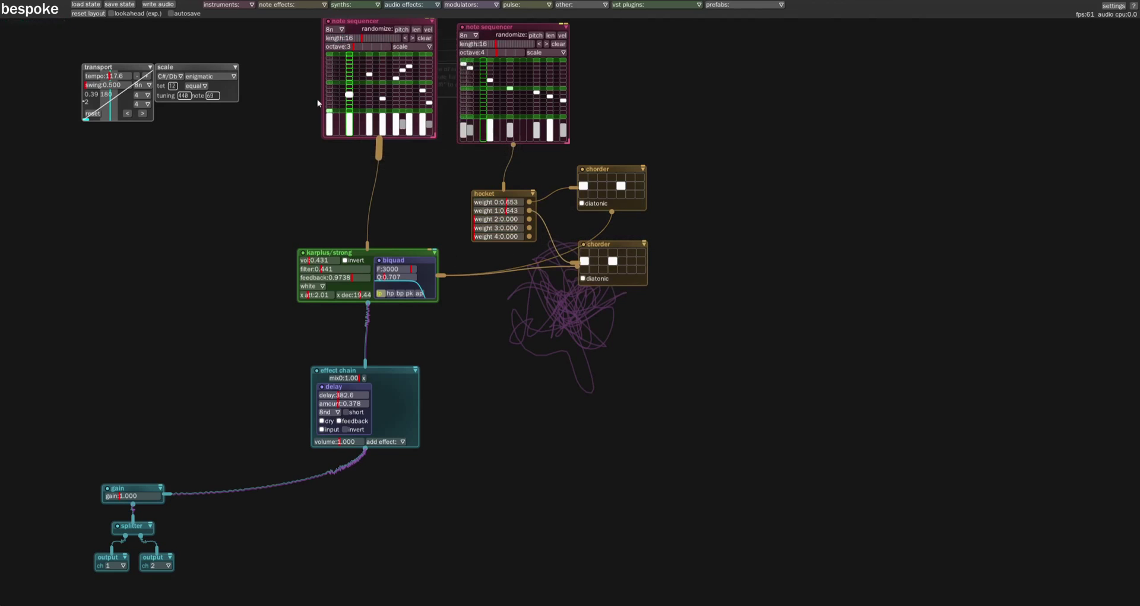
Add a drumsynth module and place it in the empty space to the right of the chorders
{"action": "left_click_drag", "start_coordinate": [518, 349], "coordinate": [513, 380]}
{"action": "scroll", "coordinate": [510, 394], "scroll_direction": "down", "scroll_amount": 3}
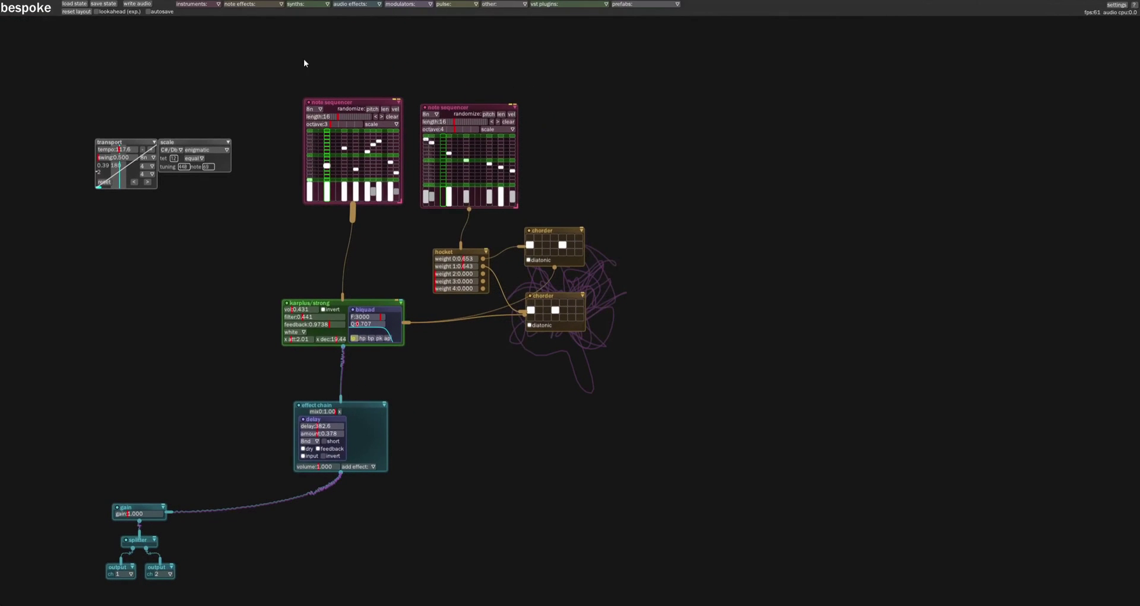
{"action": "left_click", "coordinate": [312, 24]}
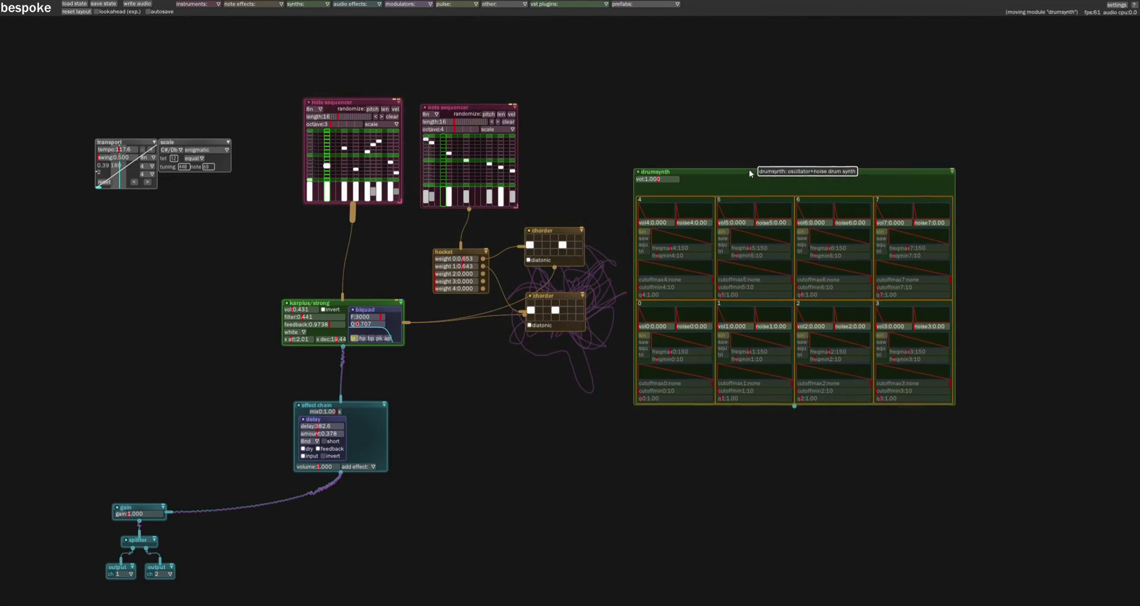
{"action": "left_click", "coordinate": [749, 166]}
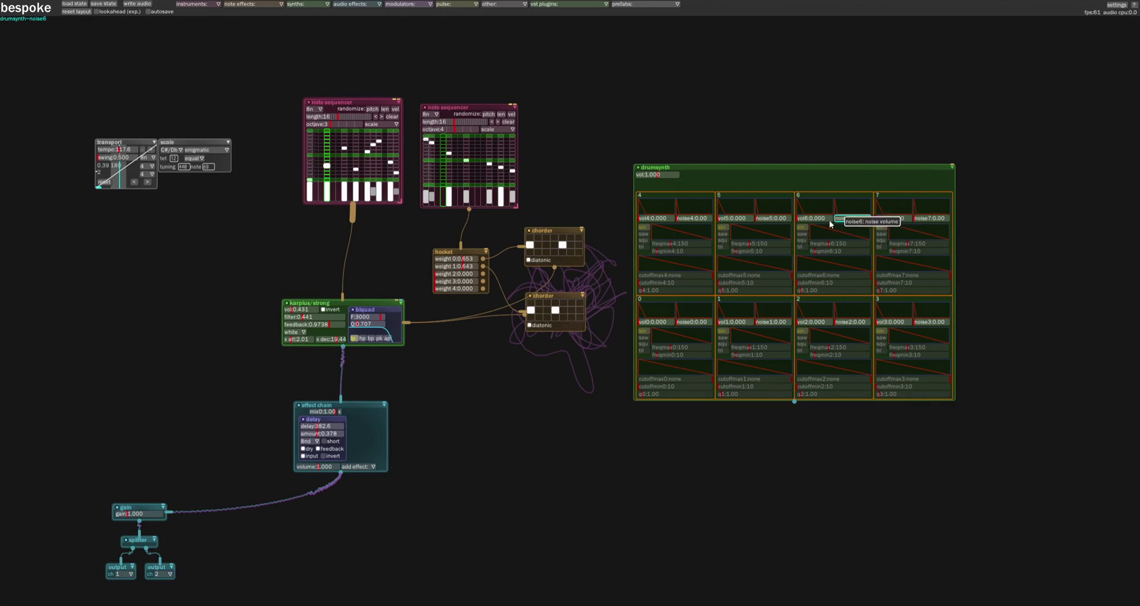
{"action": "left_click_drag", "start_coordinate": [761, 170], "coordinate": [758, 172]}
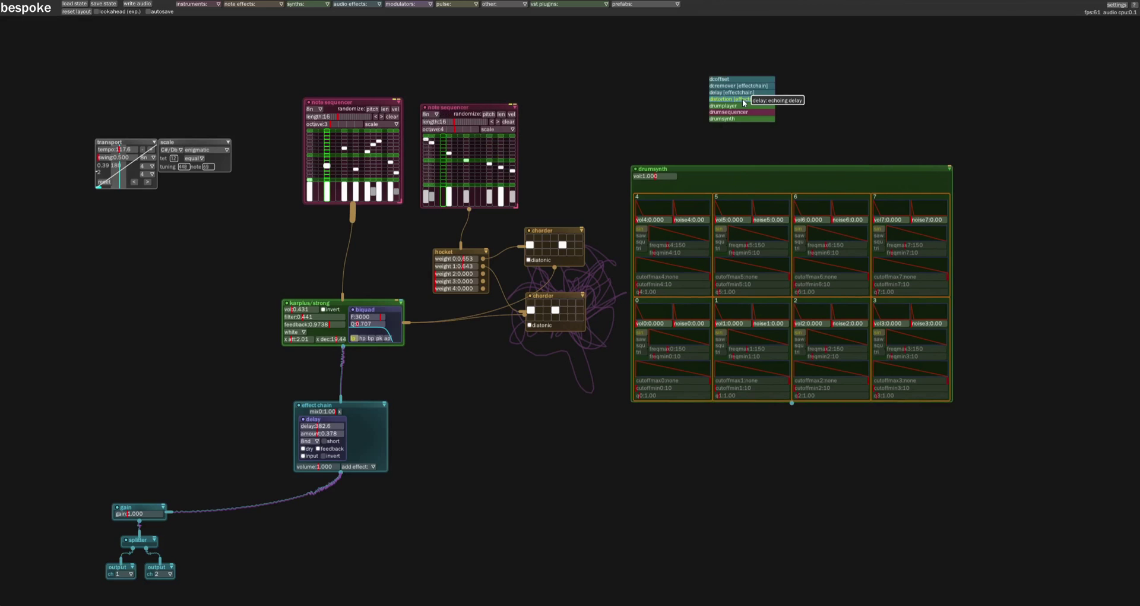
Add a drumsequencer above the drumsynth and patch the chain from it through the drumsynth into the gain
{"action": "left_click", "coordinate": [745, 112]}
{"action": "left_click", "coordinate": [753, 23]}
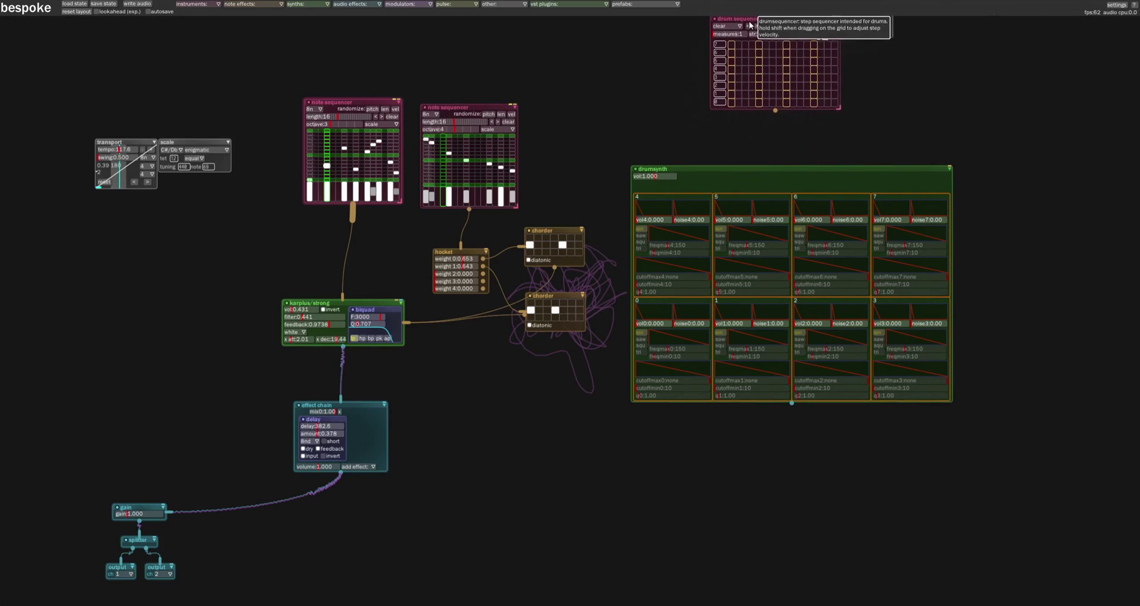
{"action": "left_click_drag", "start_coordinate": [776, 111], "coordinate": [783, 169]}
{"action": "left_click_drag", "start_coordinate": [789, 172], "coordinate": [790, 184]}
{"action": "left_click_drag", "start_coordinate": [777, 19], "coordinate": [771, 59]}
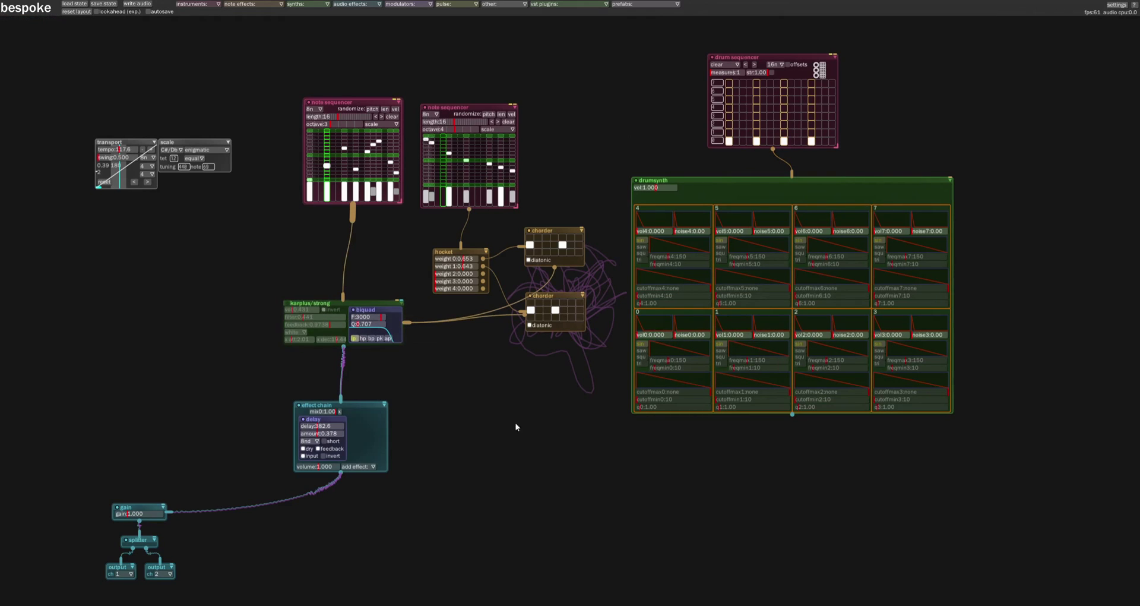
{"action": "left_click_drag", "start_coordinate": [793, 415], "coordinate": [144, 505]}
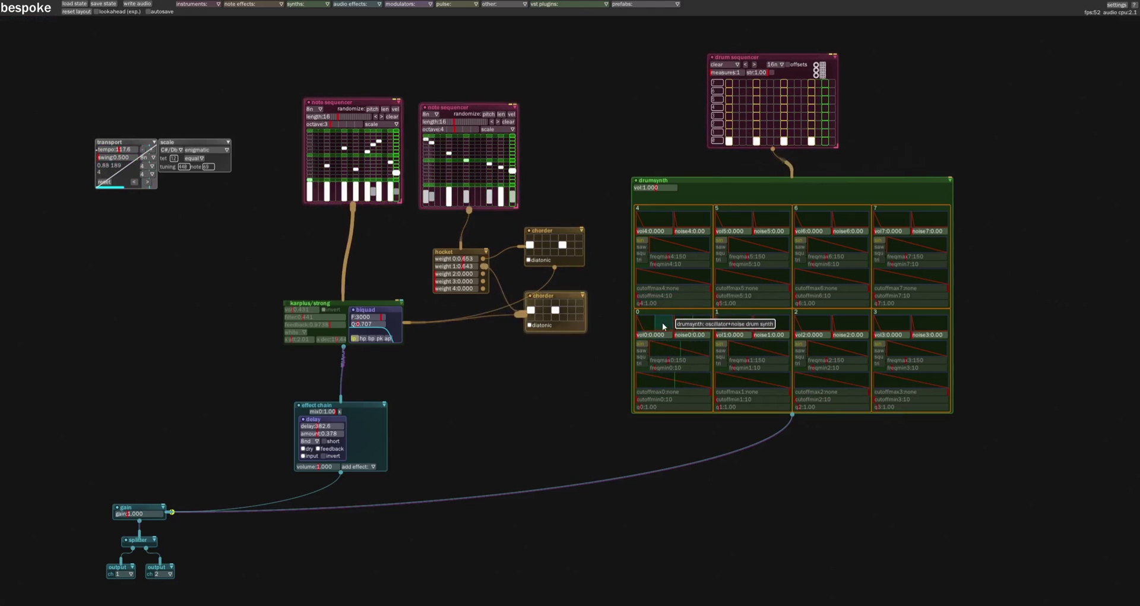
Shape drum 0 in the drumsynth with oscillator volume 0.642, freqmax0 50, freqmin0 4 and cutoffmax0 419
{"action": "left_click_drag", "start_coordinate": [645, 336], "coordinate": [651, 337]}
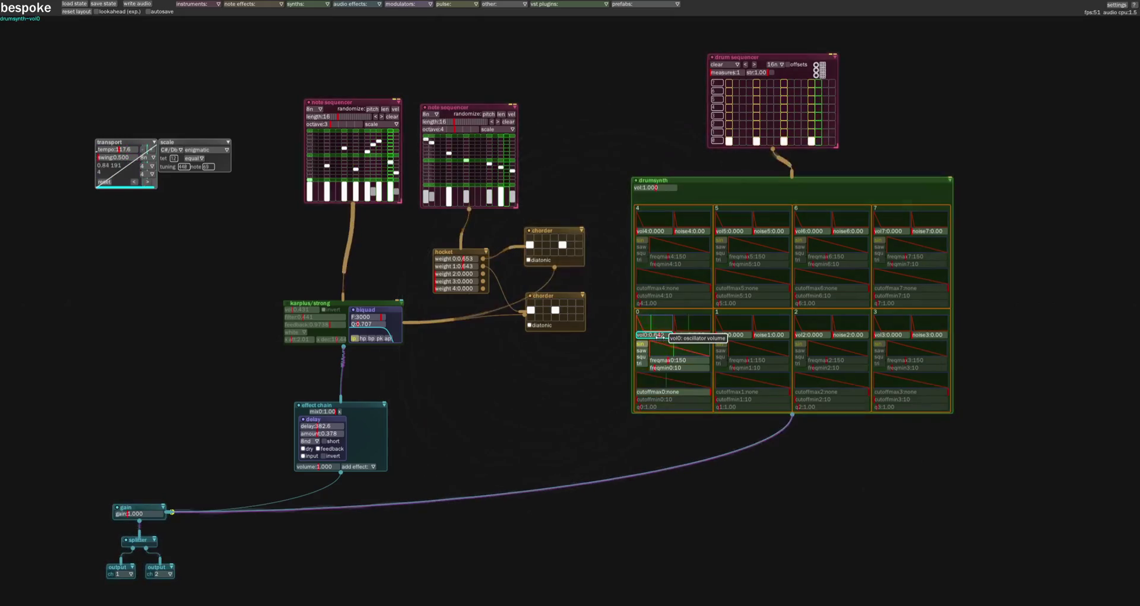
{"action": "scroll", "coordinate": [583, 408], "scroll_direction": "up", "scroll_amount": 4}
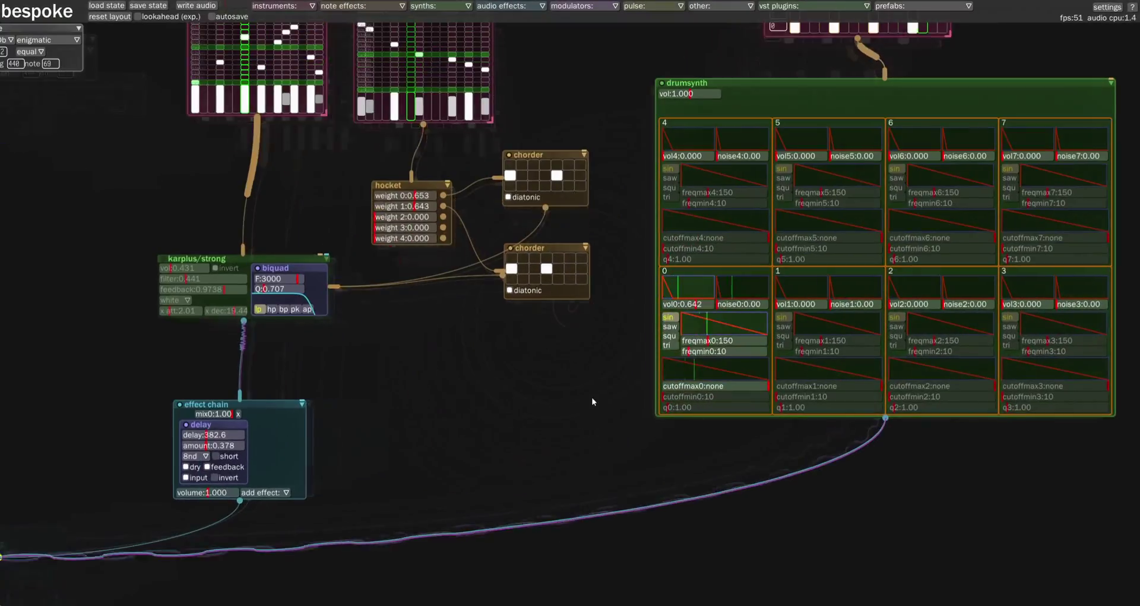
{"action": "left_click_drag", "start_coordinate": [594, 399], "coordinate": [350, 409]}
{"action": "scroll", "coordinate": [379, 427], "scroll_direction": "up", "scroll_amount": 3}
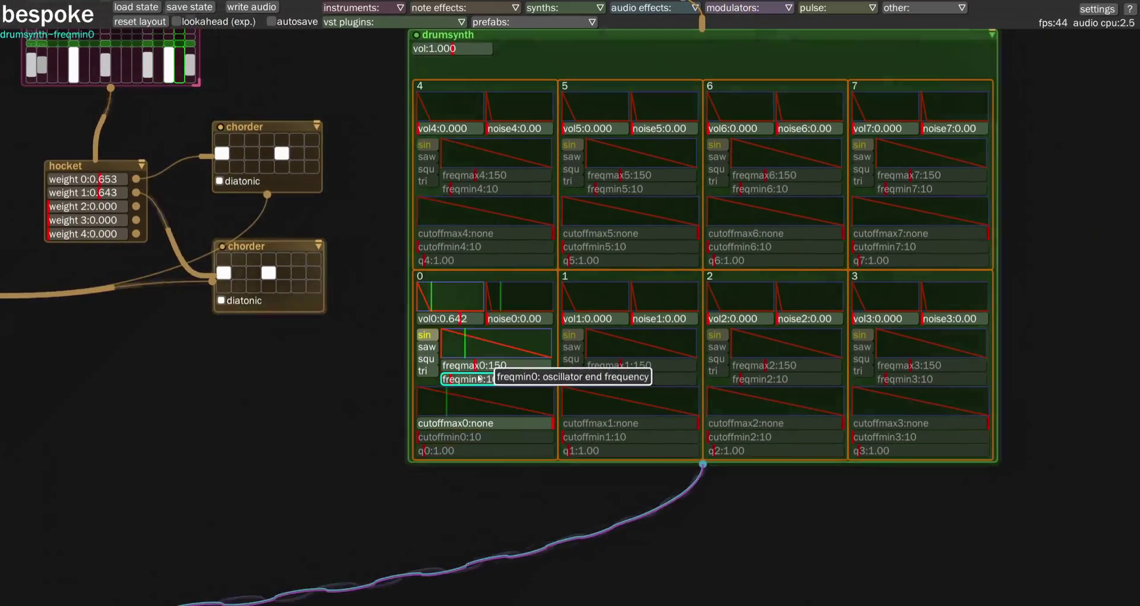
{"action": "left_click_drag", "start_coordinate": [476, 372], "coordinate": [449, 379]}
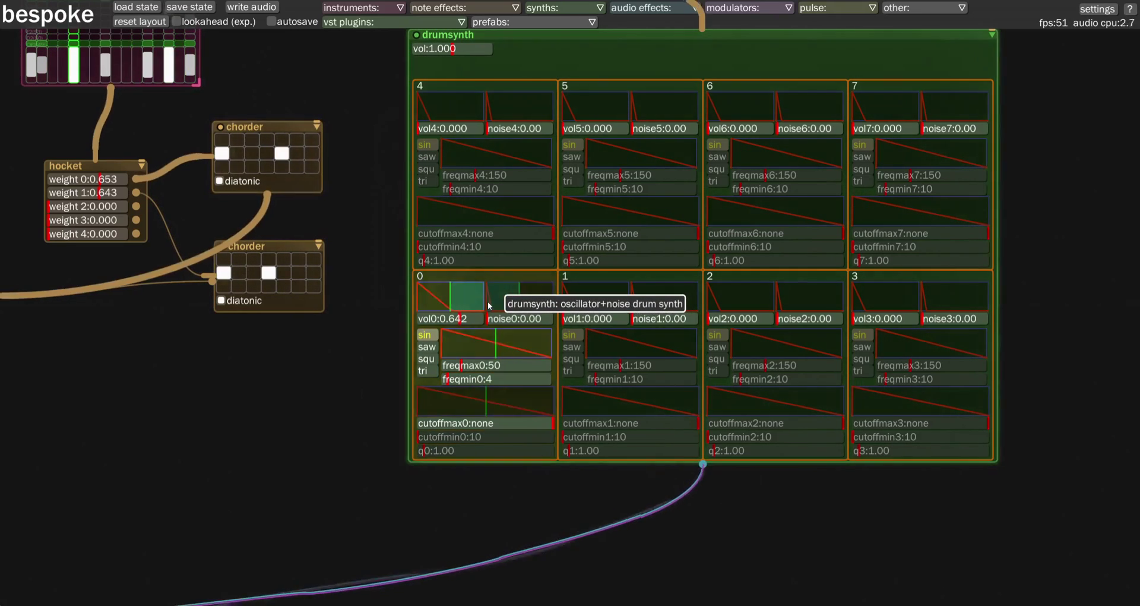
{"action": "left_click", "coordinate": [526, 426]}
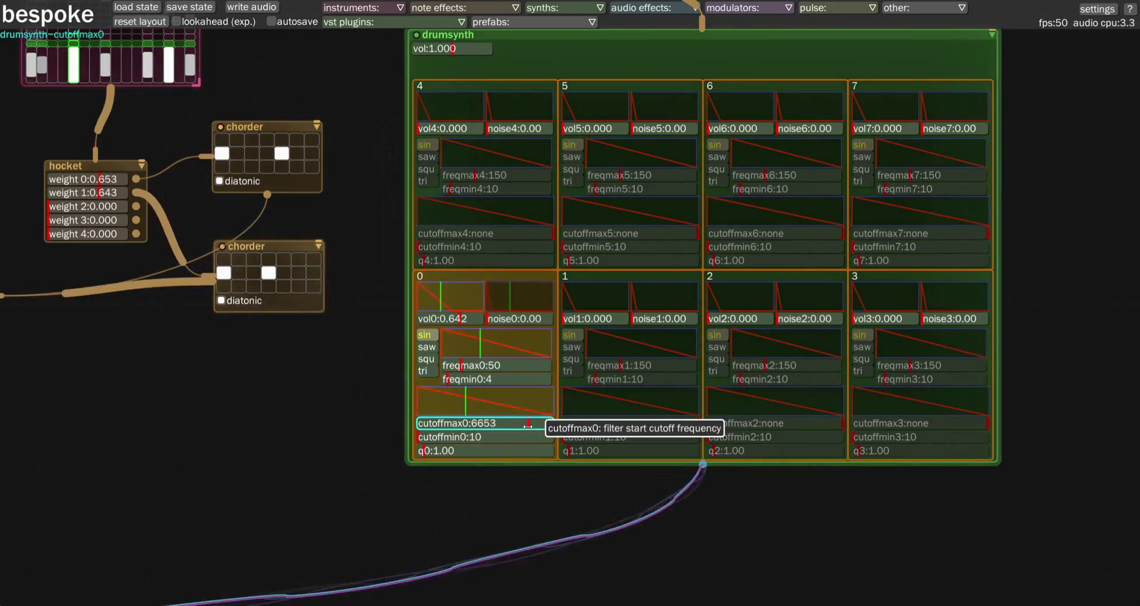
{"action": "left_click_drag", "start_coordinate": [526, 425], "coordinate": [446, 423]}
Program hits on every other step of row 7 in the drum sequencer, starting from the first step
{"action": "scroll", "coordinate": [331, 423], "scroll_direction": "down", "scroll_amount": 4}
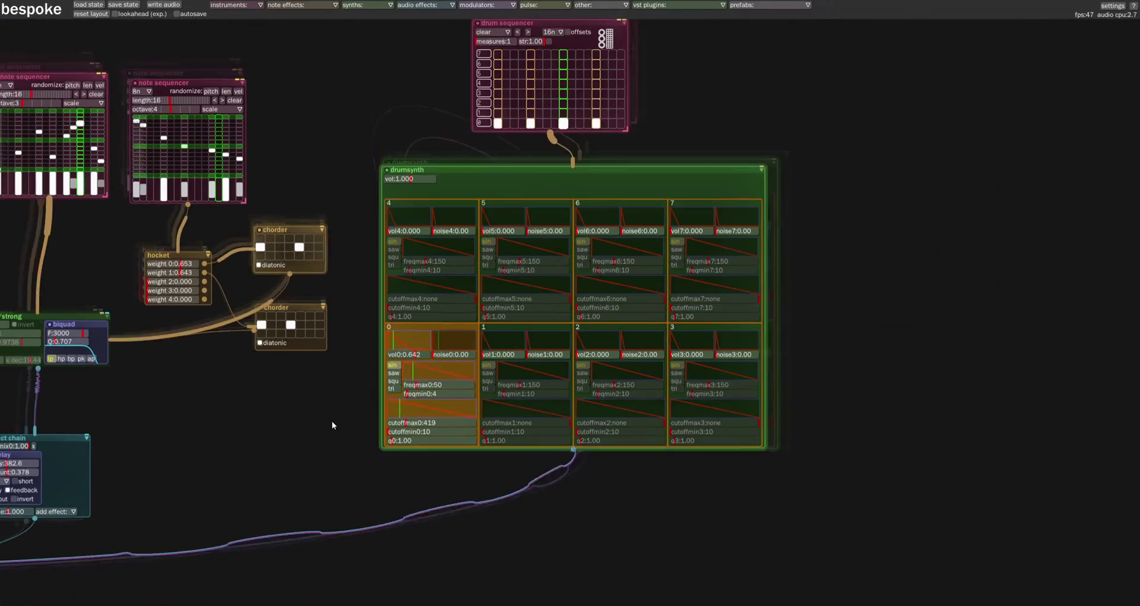
{"action": "scroll", "coordinate": [301, 441], "scroll_direction": "up", "scroll_amount": 3}
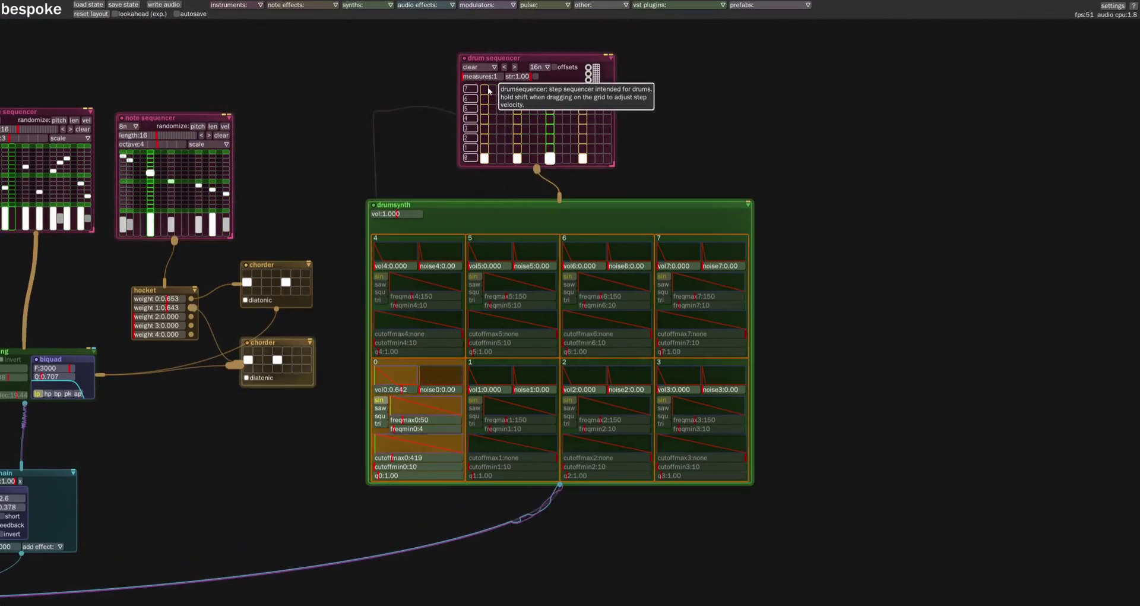
{"action": "left_click", "coordinate": [502, 92]}
{"action": "left_click", "coordinate": [517, 92]}
{"action": "left_click", "coordinate": [534, 92]}
{"action": "left_click", "coordinate": [543, 92]}
{"action": "left_click", "coordinate": [550, 93]}
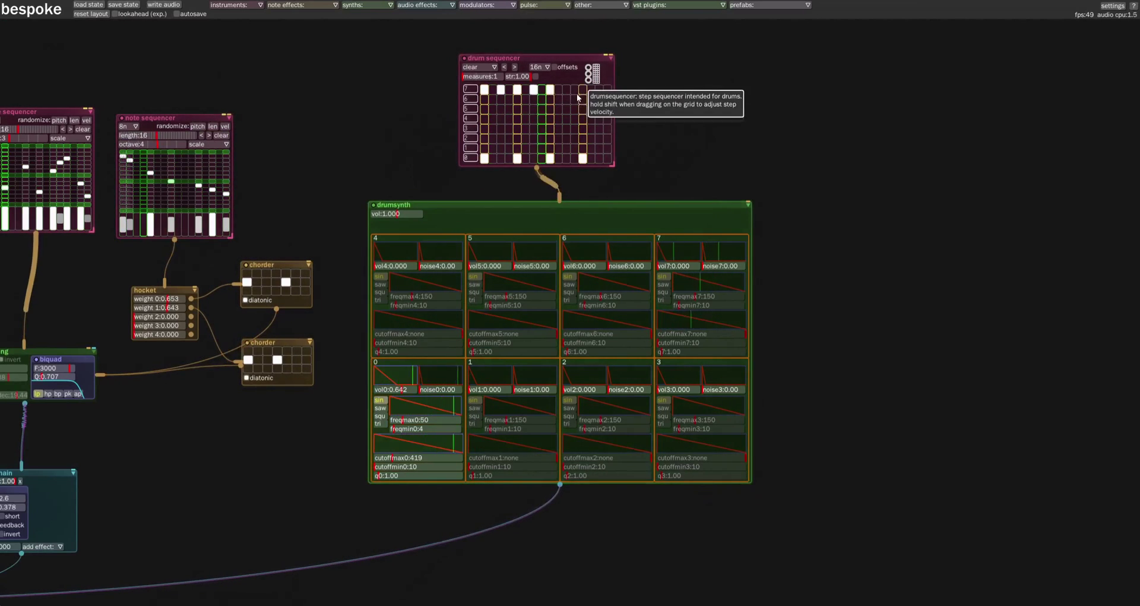
{"action": "left_click", "coordinate": [568, 92]}
{"action": "left_click", "coordinate": [575, 92]}
{"action": "left_click", "coordinate": [597, 92]}
{"action": "left_click", "coordinate": [606, 92]}
{"action": "left_click", "coordinate": [591, 91]}
{"action": "left_click", "coordinate": [583, 91]}
{"action": "left_click", "coordinate": [574, 91]}
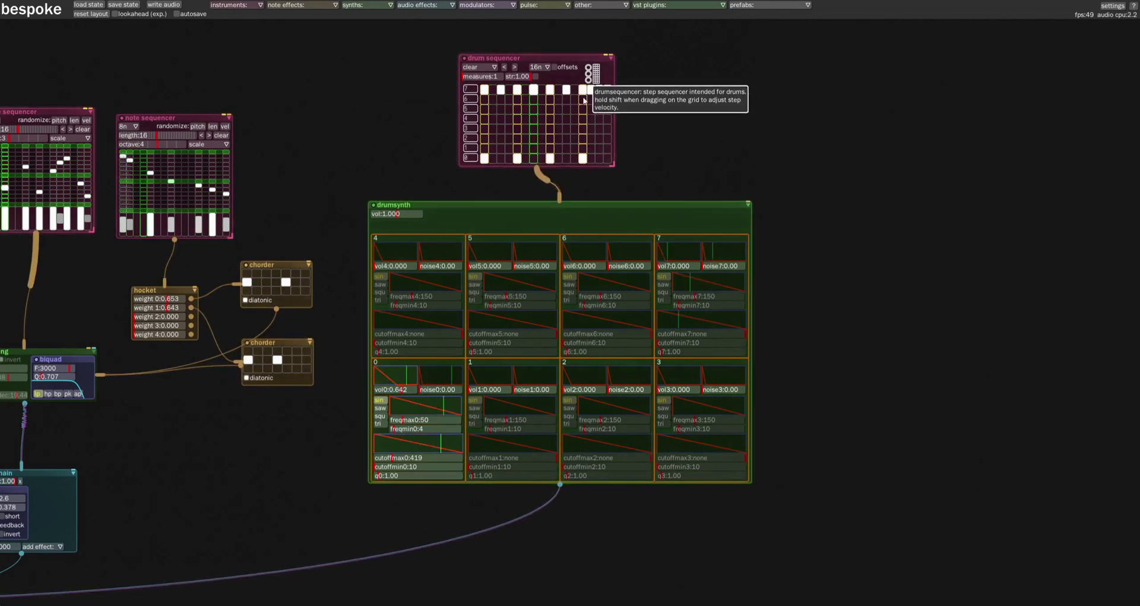
Add row 6 hits on steps 14 and 16 of the drum sequencer, keeping row 7 empty on those steps
{"action": "left_click", "coordinate": [591, 99]}
{"action": "left_click", "coordinate": [607, 99]}
{"action": "left_click", "coordinate": [607, 90]}
{"action": "left_click", "coordinate": [592, 90]}
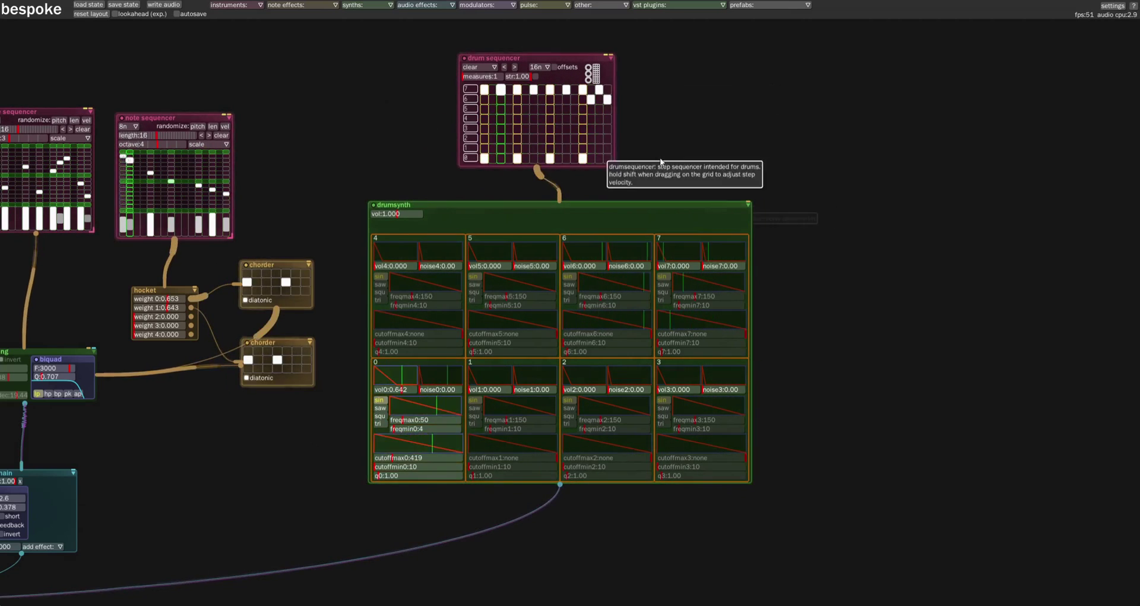
Set drum 7's noise volume to 0.35, and drum 6's noise volume to 0.26 with cutoffmax6 at 2000
{"action": "left_click", "coordinate": [717, 266]}
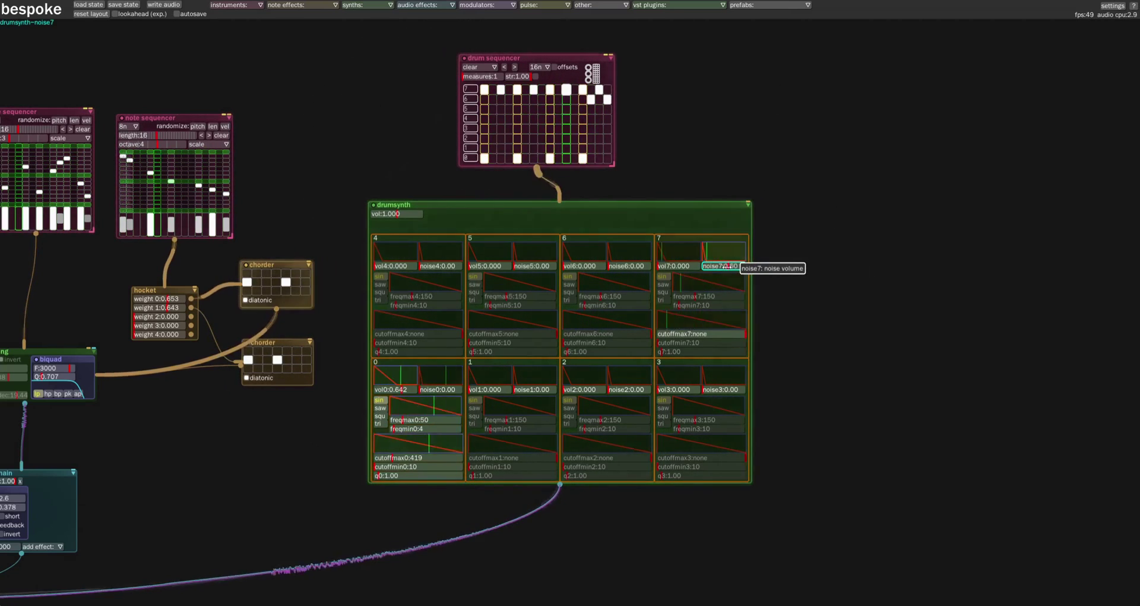
{"action": "left_click", "coordinate": [618, 266]}
{"action": "left_click", "coordinate": [601, 334]}
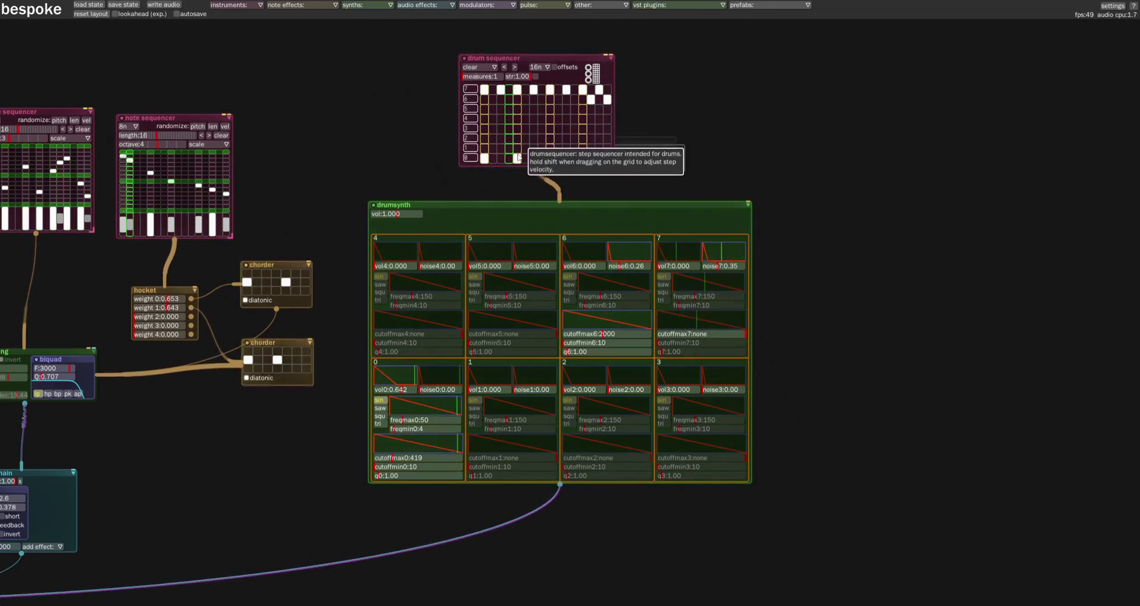
Add row 3 hits on steps 5 and 13 of the drum sequencer and set drum 3's oscillator volume to 0.617
{"action": "left_click", "coordinate": [517, 129]}
{"action": "left_click", "coordinate": [582, 128]}
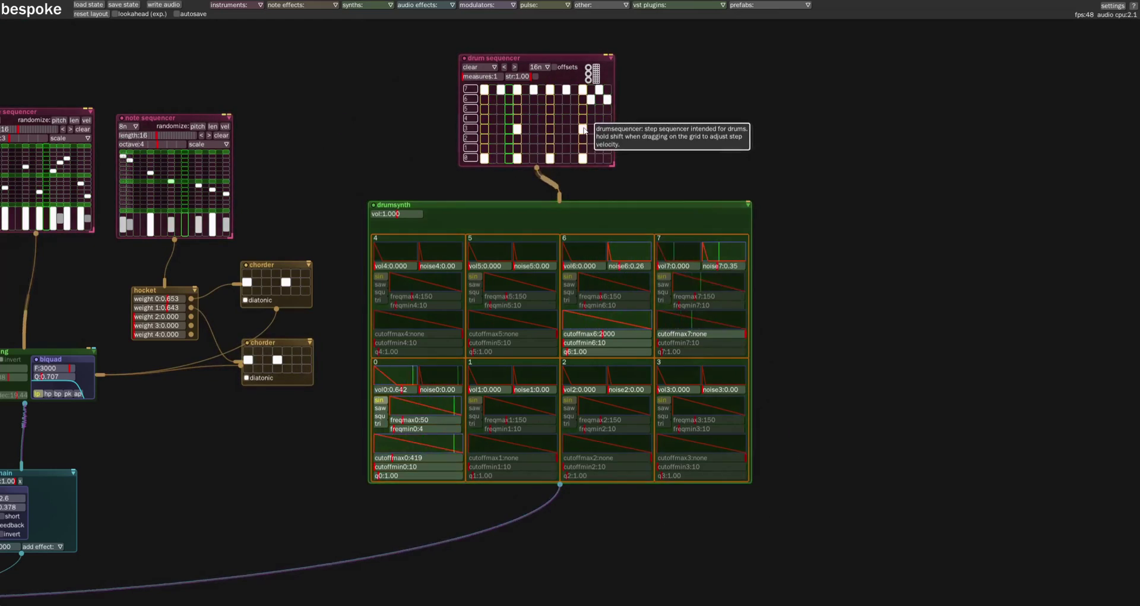
{"action": "left_click", "coordinate": [684, 390]}
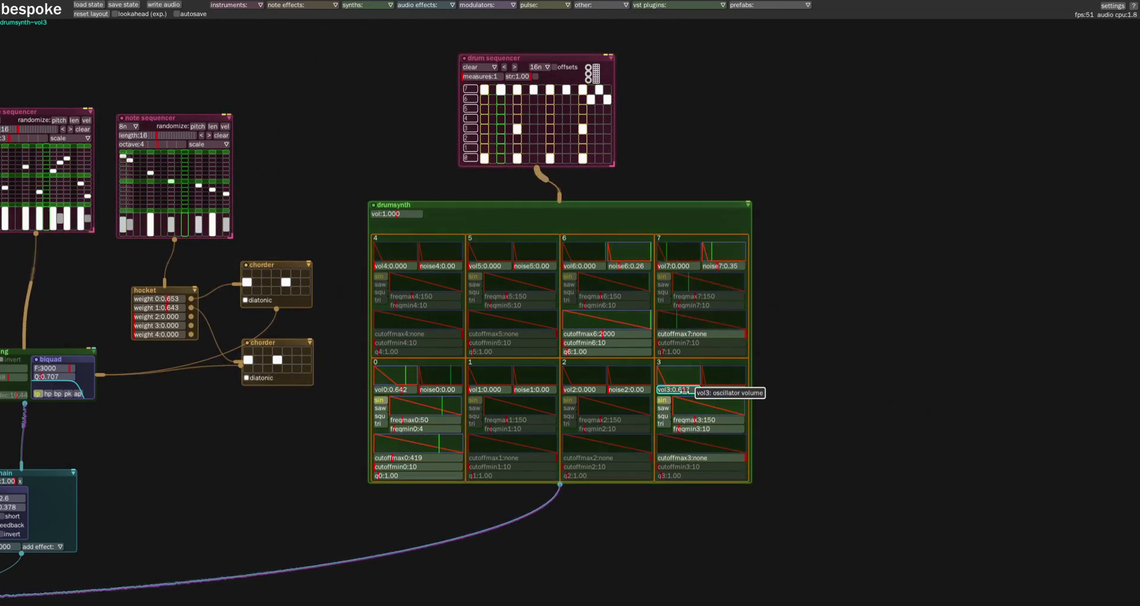
Give drum 3 a square oscillator with freqmax3 185, freqmin3 1264, cutoffmax3 634, cutoffmin3 166 and q3 11.95
{"action": "left_click_drag", "start_coordinate": [700, 420], "coordinate": [717, 420]}
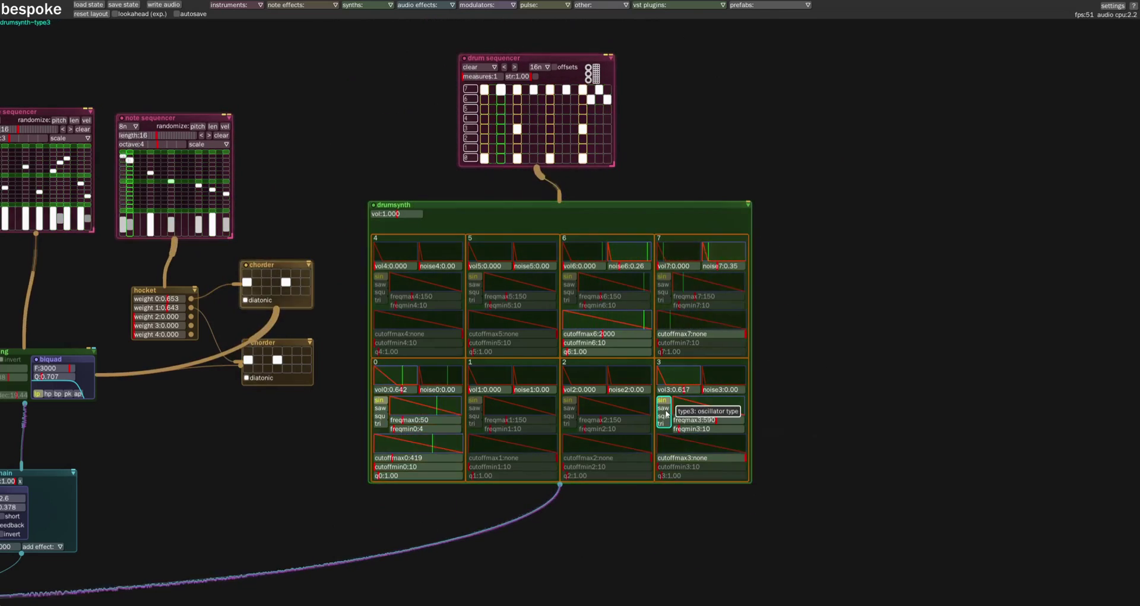
{"action": "left_click", "coordinate": [664, 408]}
{"action": "left_click_drag", "start_coordinate": [728, 458], "coordinate": [702, 467]}
{"action": "left_click_drag", "start_coordinate": [709, 429], "coordinate": [737, 432]}
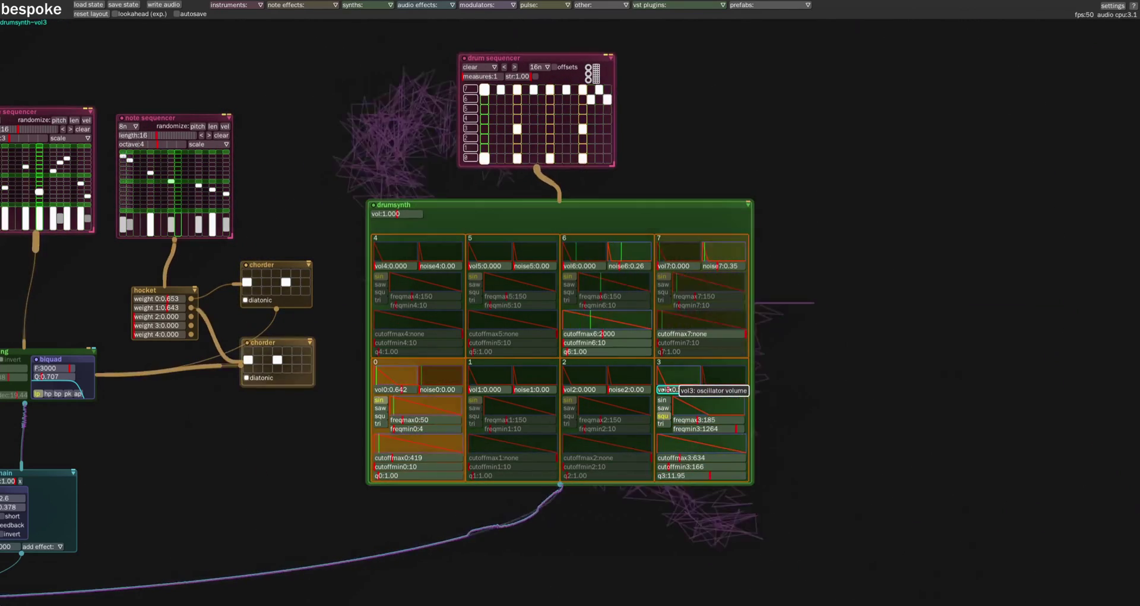
Rebalance drum 3 with noise volume 0.33, oscillator volume 0.185, freqmax3 382 and cutoffmax3 1844, and reshape its noise envelope
{"action": "left_click_drag", "start_coordinate": [730, 390], "coordinate": [719, 390]}
{"action": "left_click_drag", "start_coordinate": [715, 376], "coordinate": [743, 387]}
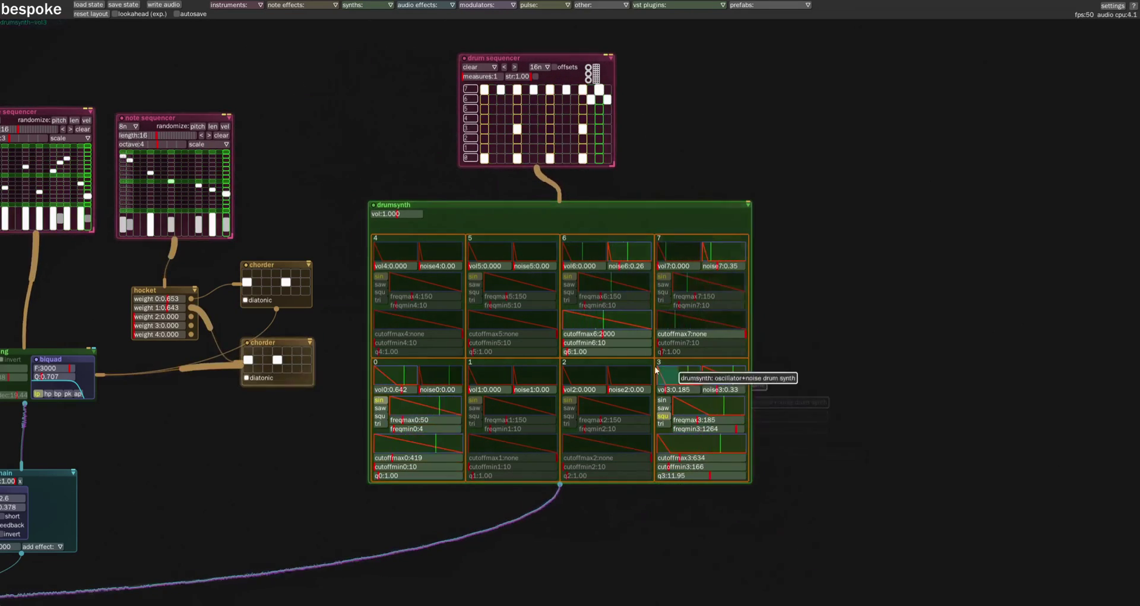
{"action": "left_click_drag", "start_coordinate": [698, 421], "coordinate": [709, 420]}
{"action": "left_click", "coordinate": [695, 458]}
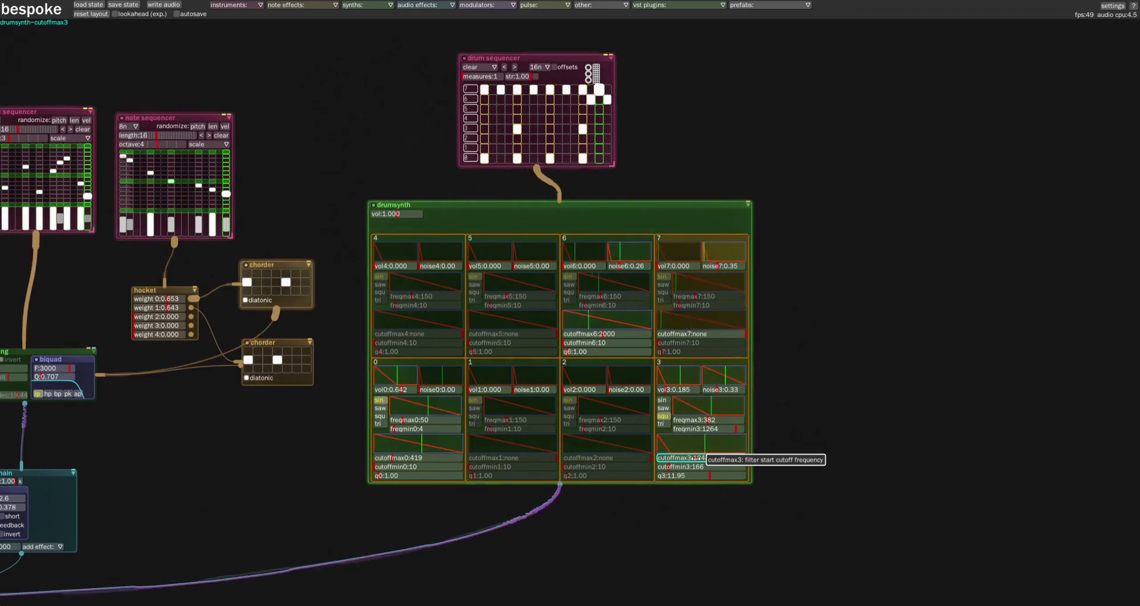
Move the lower chorder slightly further down, away from the upper chorder
{"action": "scroll", "coordinate": [291, 415], "scroll_direction": "down", "scroll_amount": 3}
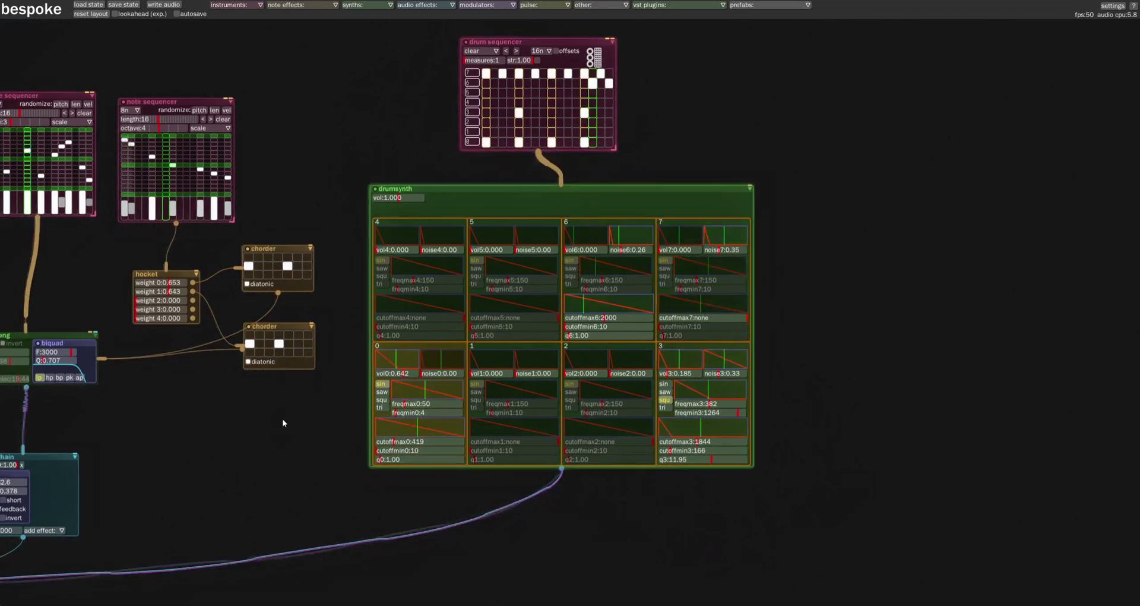
{"action": "scroll", "coordinate": [220, 463], "scroll_direction": "left", "scroll_amount": 6}
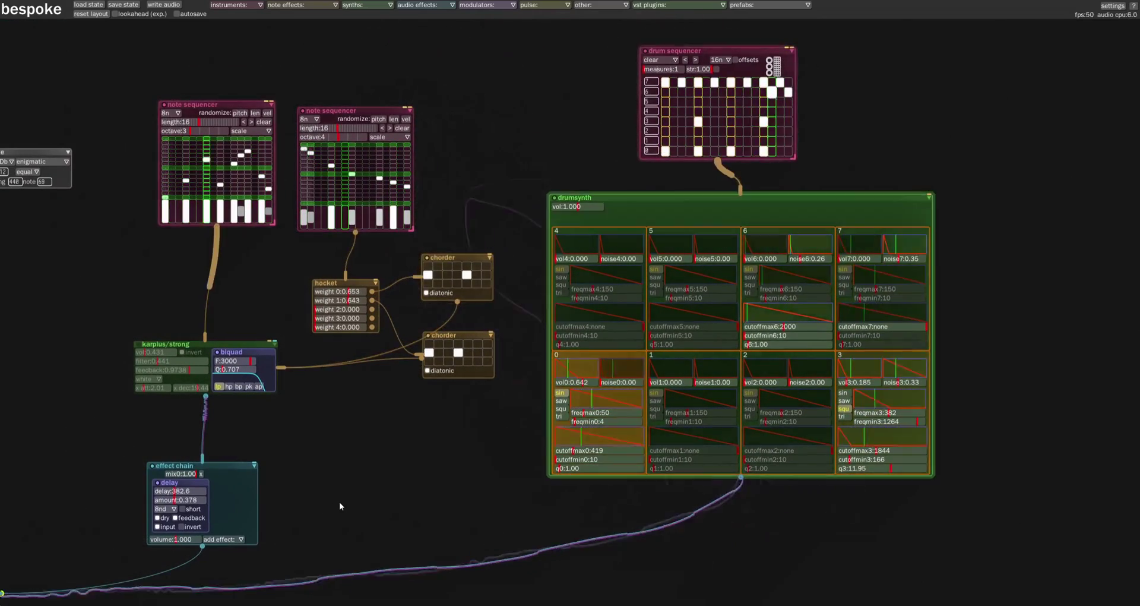
{"action": "scroll", "coordinate": [356, 499], "scroll_direction": "down", "scroll_amount": 2}
{"action": "scroll", "coordinate": [378, 501], "scroll_direction": "down", "scroll_amount": 1}
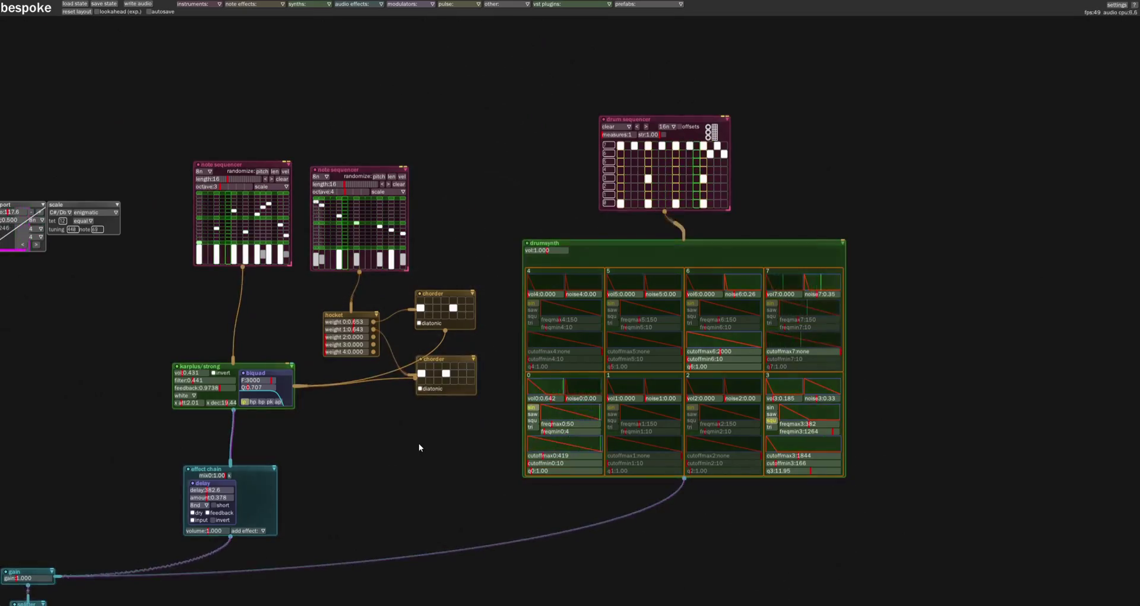
{"action": "left_click_drag", "start_coordinate": [360, 477], "coordinate": [479, 415]}
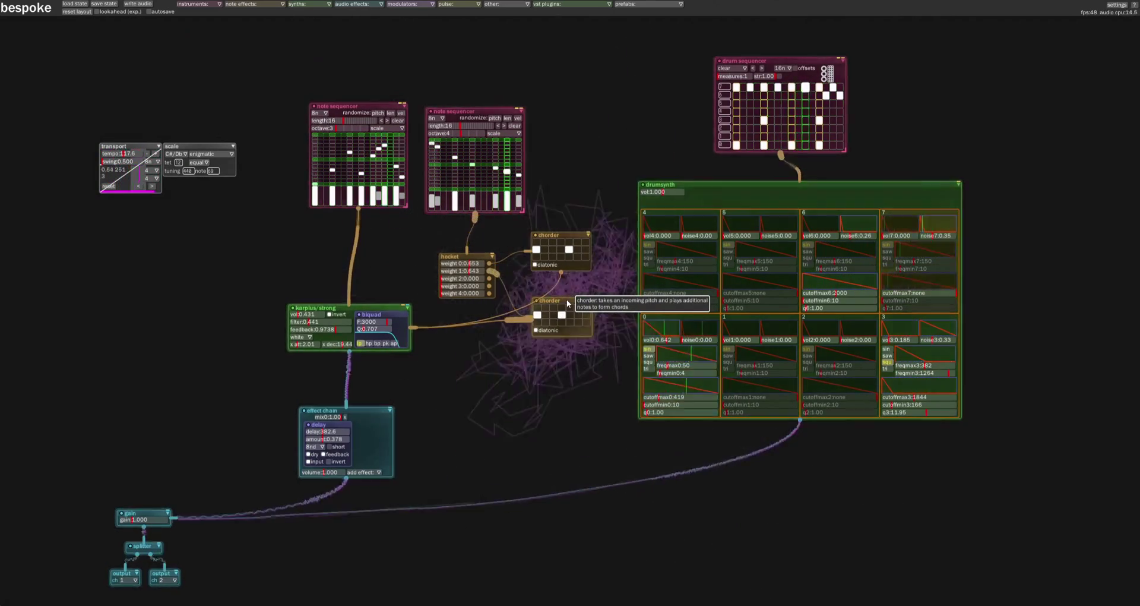
{"action": "left_click_drag", "start_coordinate": [567, 304], "coordinate": [565, 315]}
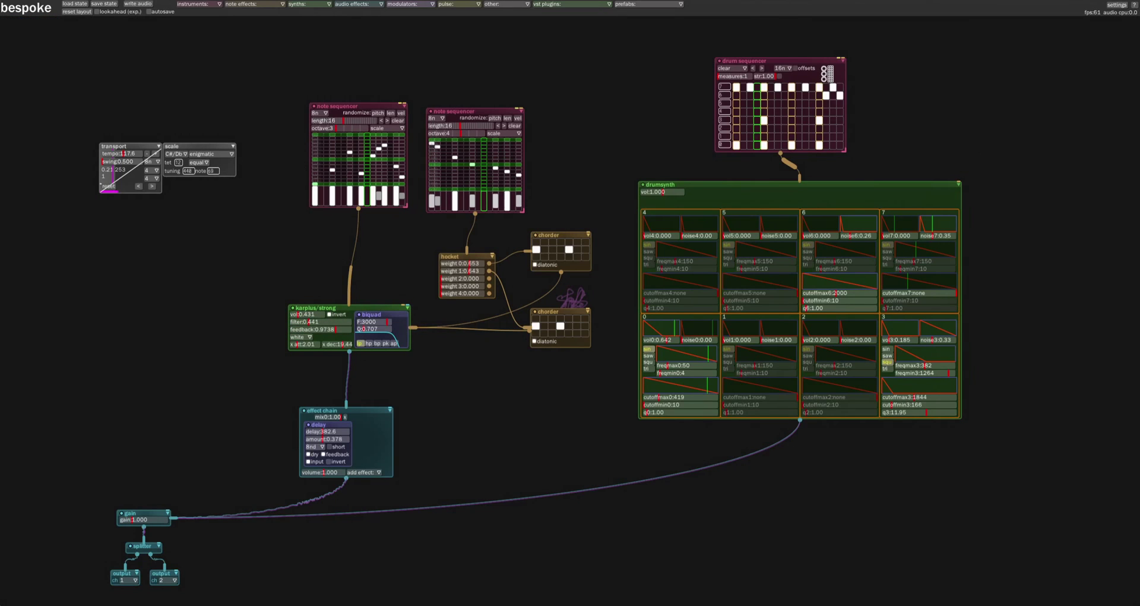
Add a curvelooper below the transport and patch it to modulate the karplus/strong synth's filter
{"action": "left_click", "coordinate": [407, 8]}
{"action": "key", "text": "c"}
{"action": "left_click", "coordinate": [202, 331]}
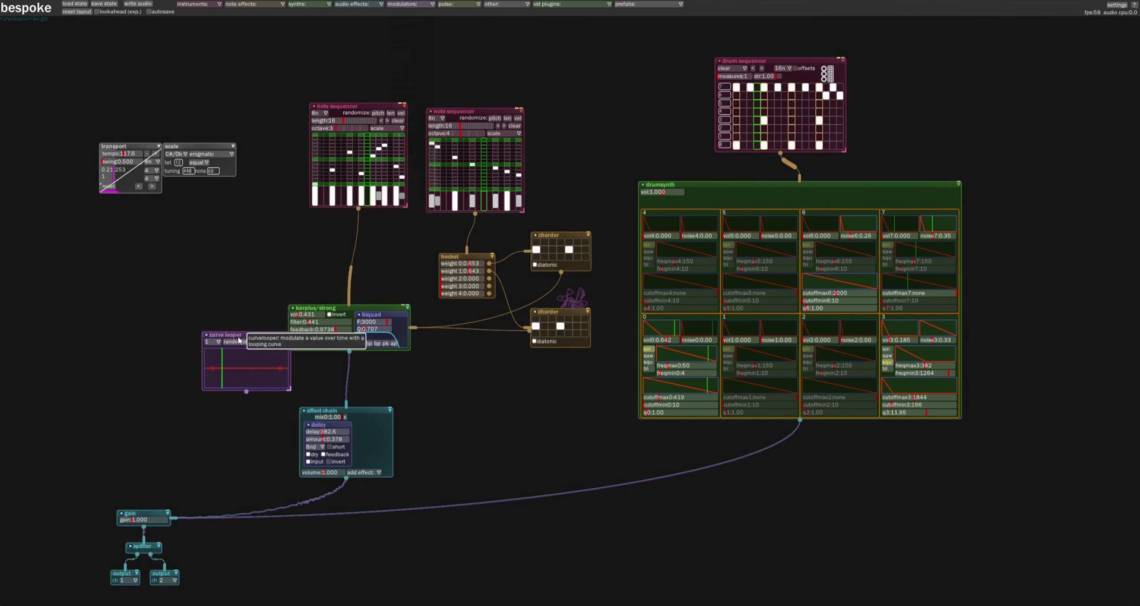
{"action": "left_click", "coordinate": [81, 246]}
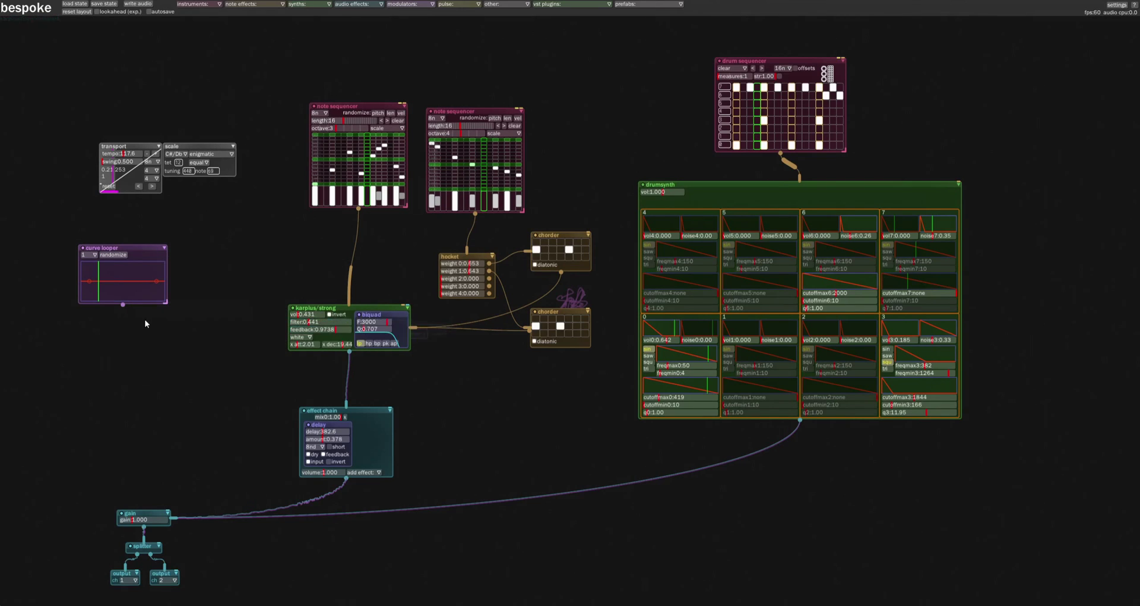
{"action": "left_click_drag", "start_coordinate": [123, 304], "coordinate": [287, 321]}
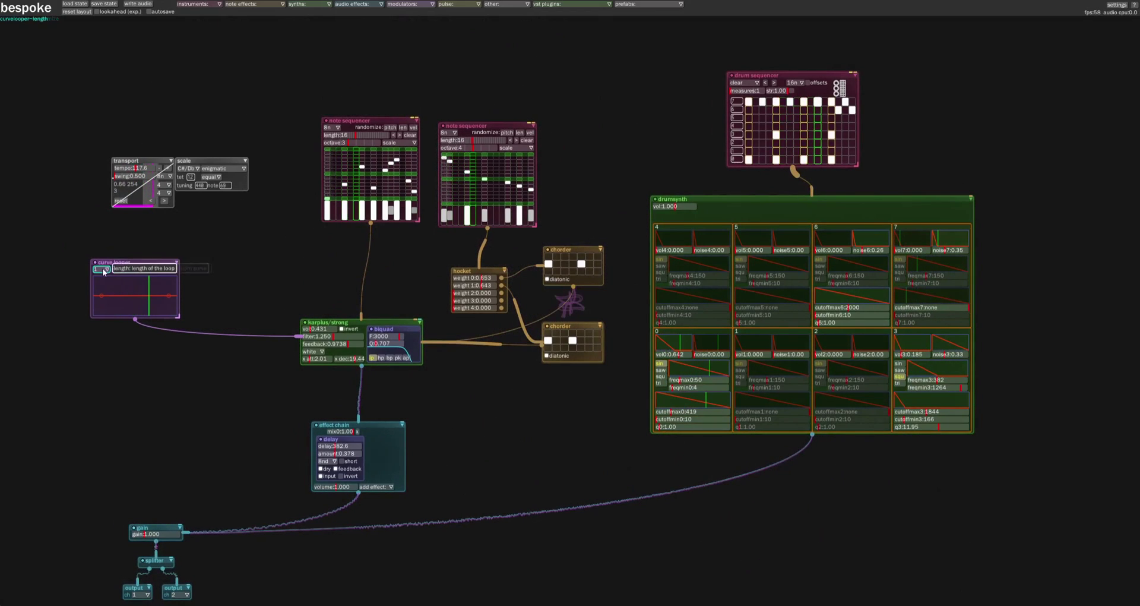
Set the curve looper's length to 4 and shape its curve into an arch, with the module slightly closer to the synth
{"action": "left_click", "coordinate": [98, 308]}
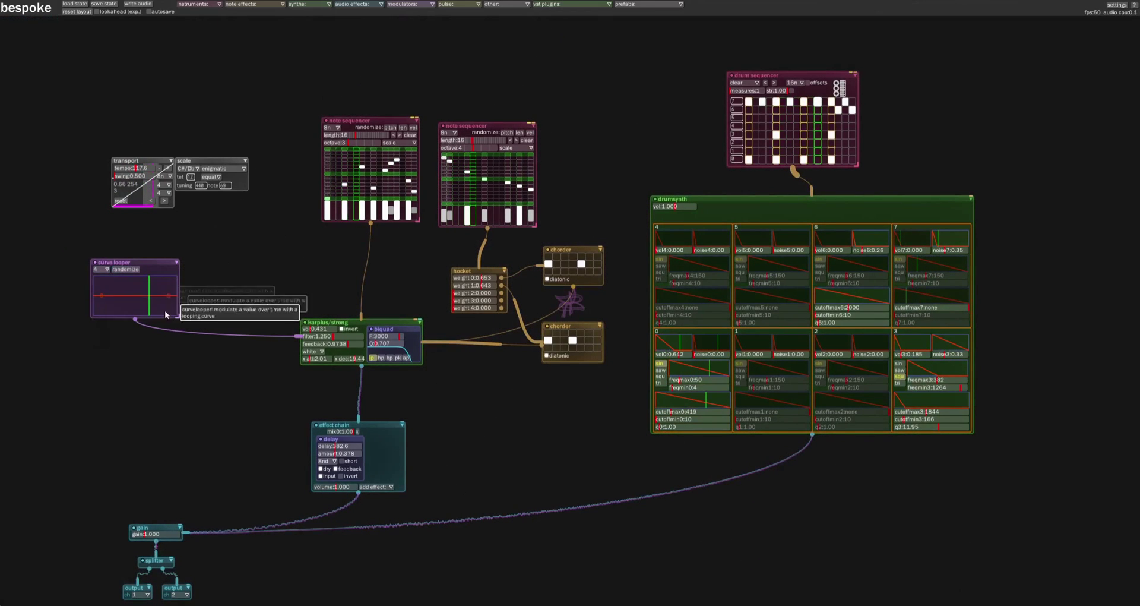
{"action": "left_click_drag", "start_coordinate": [101, 300], "coordinate": [100, 307]}
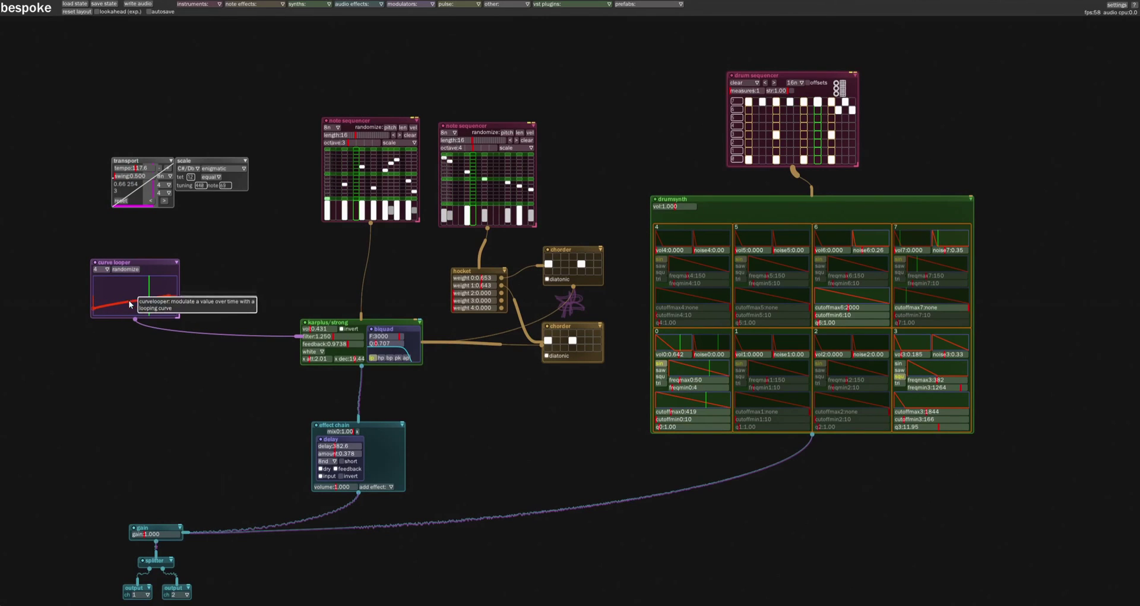
{"action": "left_click", "coordinate": [126, 269]}
{"action": "mouse_move", "coordinate": [169, 295]}
{"action": "left_mouse_down"}
{"action": "mouse_move", "coordinate": [135, 286]}
{"action": "mouse_move", "coordinate": [106, 301]}
{"action": "mouse_move", "coordinate": [144, 286]}
{"action": "mouse_move", "coordinate": [181, 313]}
{"action": "left_mouse_up"}
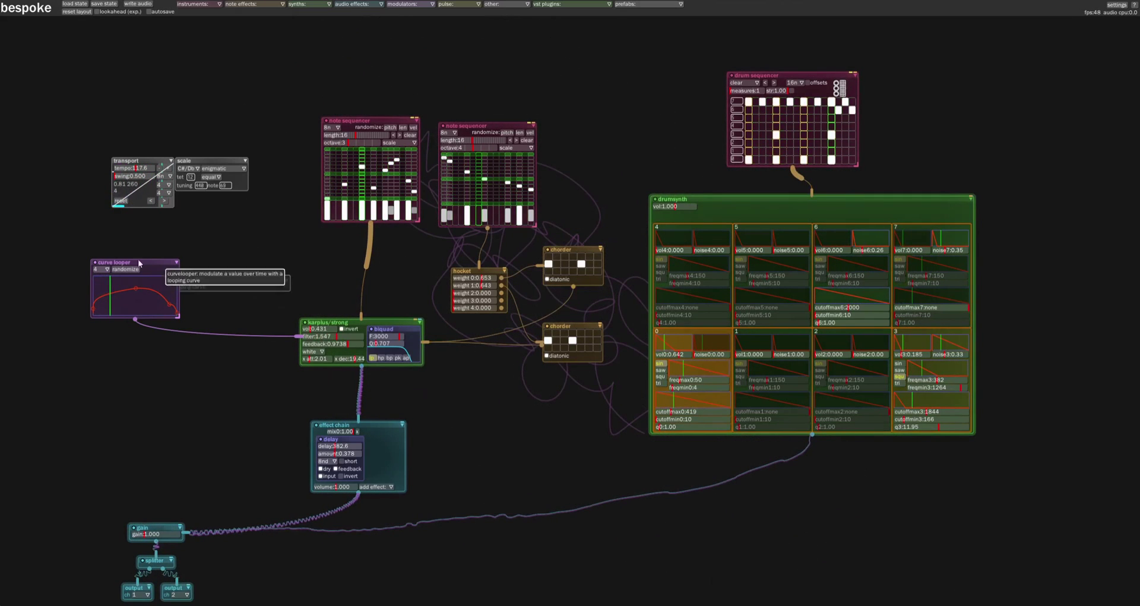
{"action": "left_click_drag", "start_coordinate": [137, 264], "coordinate": [147, 263]}
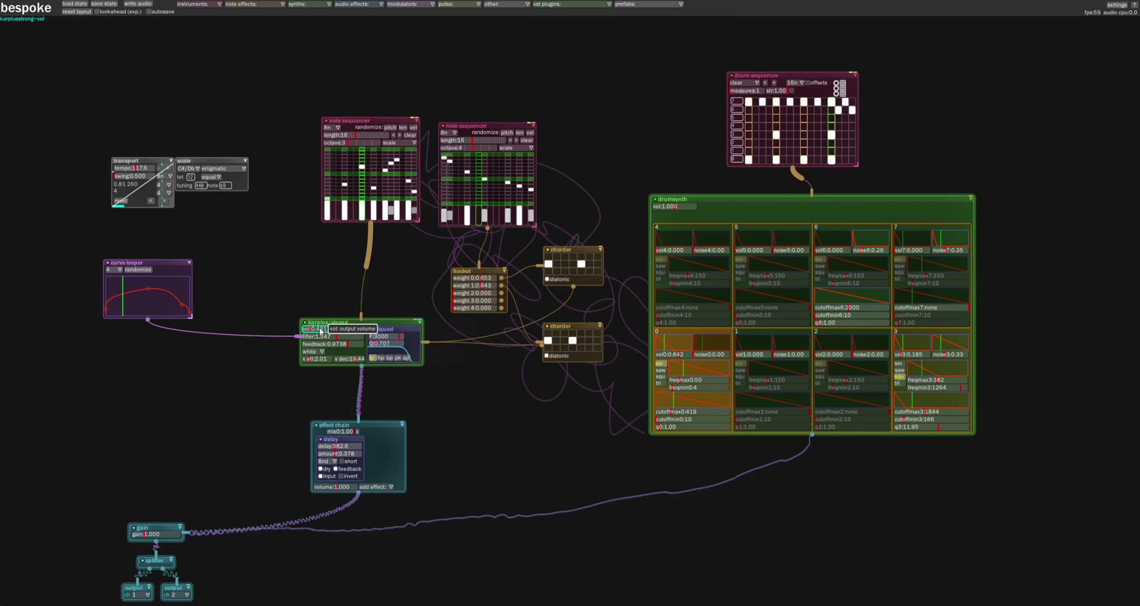
{"action": "left_click_drag", "start_coordinate": [325, 248], "coordinate": [221, 239]}
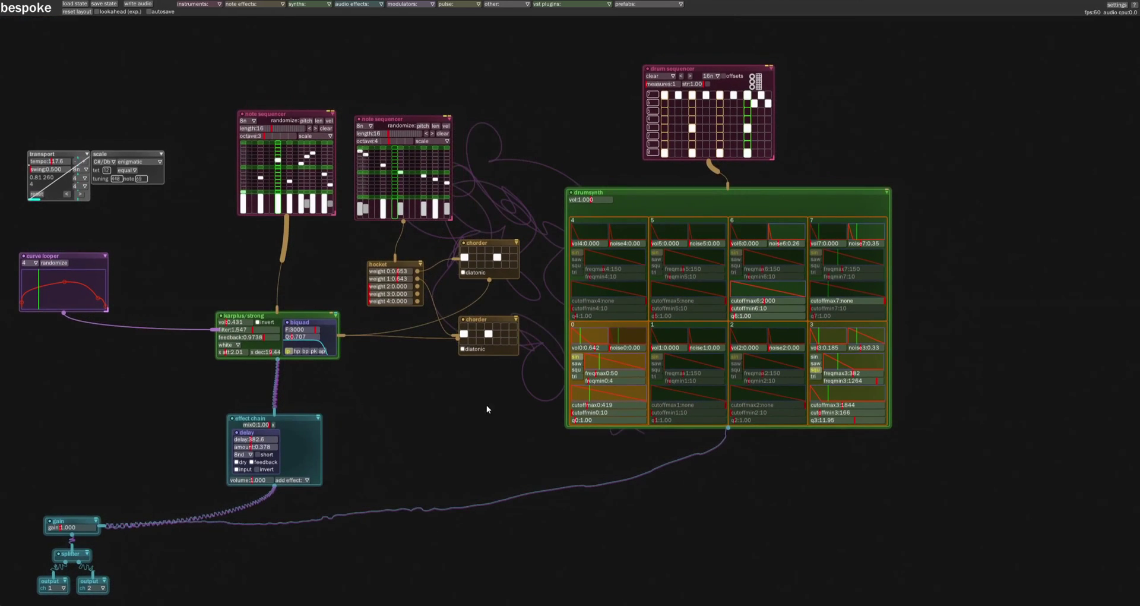
{"action": "left_click_drag", "start_coordinate": [433, 439], "coordinate": [230, 467]}
{"action": "left_click_drag", "start_coordinate": [690, 316], "coordinate": [640, 320]}
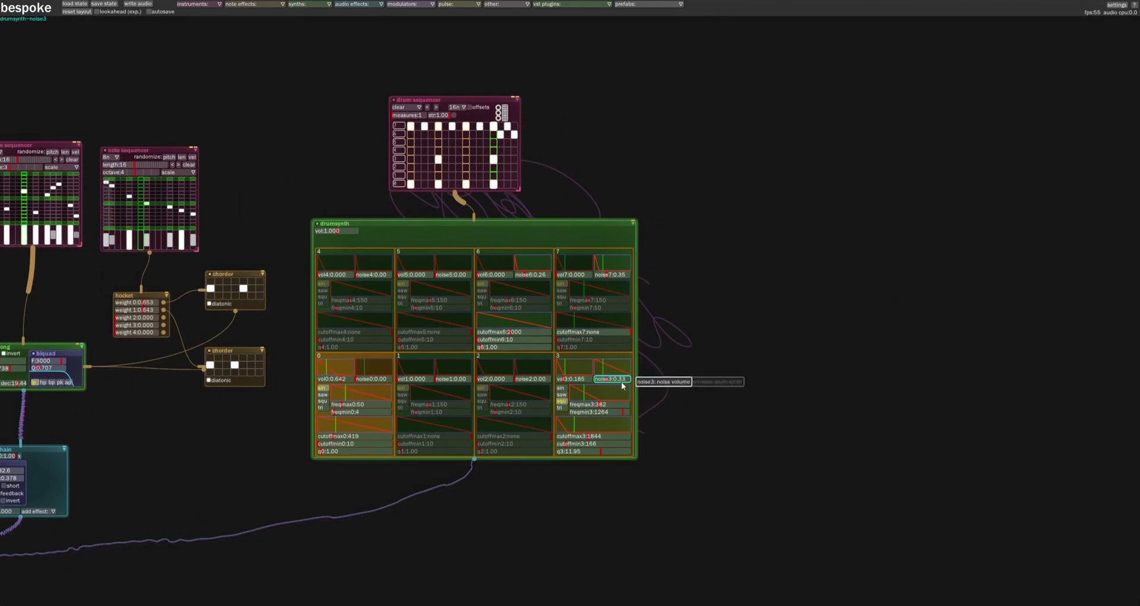
Attach an LFO to the delay effect's delay time and pin it as a separate module beside the effect chain
{"action": "left_click_drag", "start_coordinate": [199, 407], "coordinate": [334, 368]}
{"action": "scroll", "coordinate": [262, 369], "scroll_direction": "left", "scroll_amount": 3}
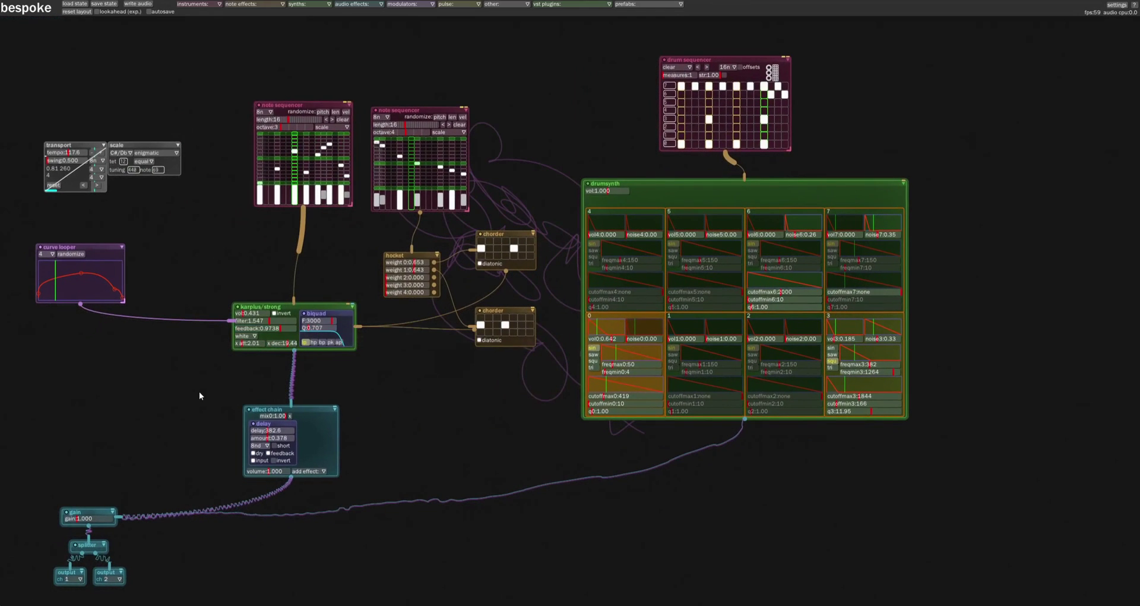
{"action": "scroll", "coordinate": [189, 409], "scroll_direction": "down", "scroll_amount": 2}
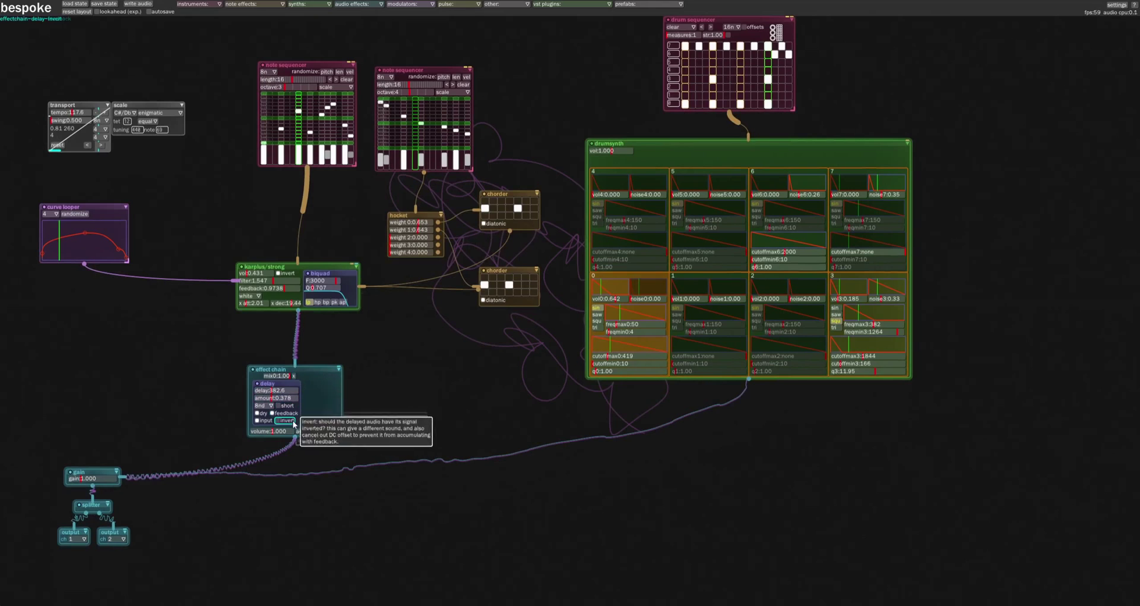
{"action": "right_click", "coordinate": [273, 391]}
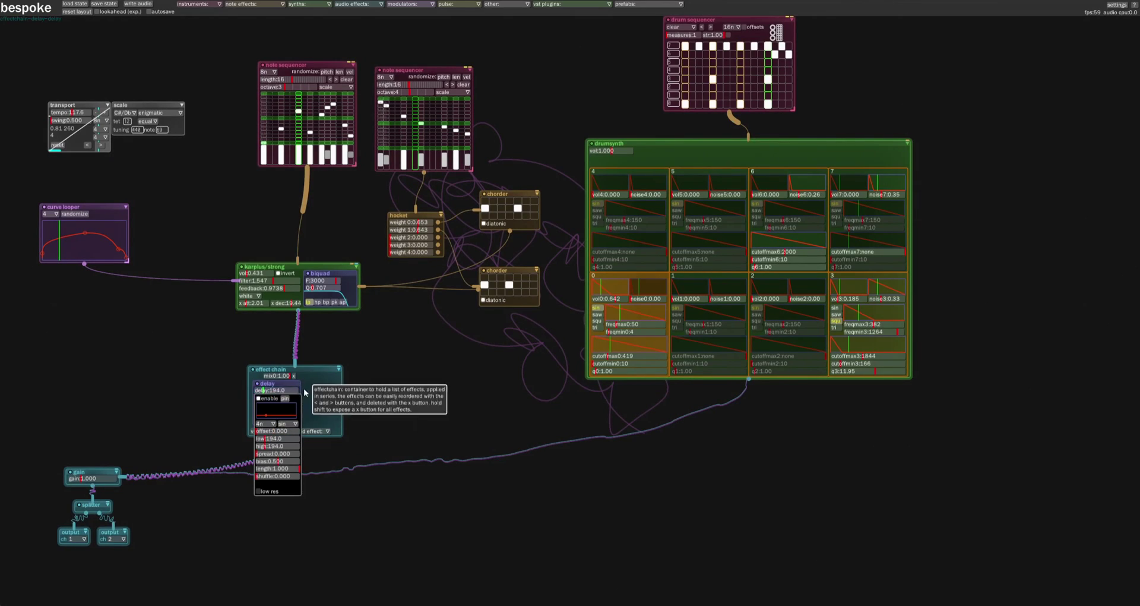
{"action": "scroll", "coordinate": [217, 443], "scroll_direction": "up", "scroll_amount": 6}
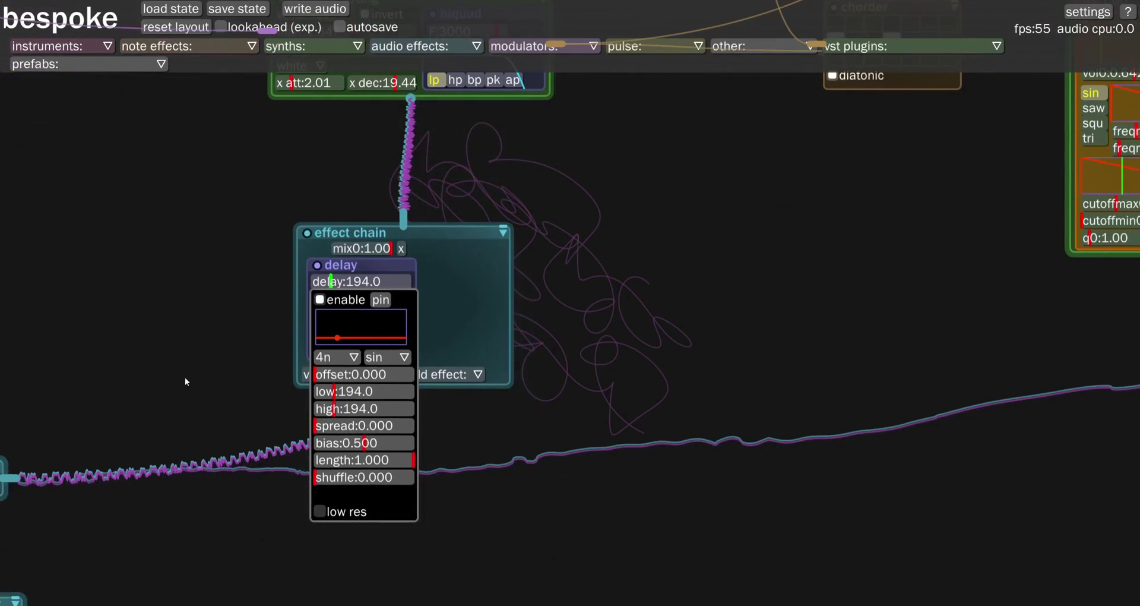
{"action": "left_click", "coordinate": [381, 299]}
{"action": "left_click", "coordinate": [157, 197]}
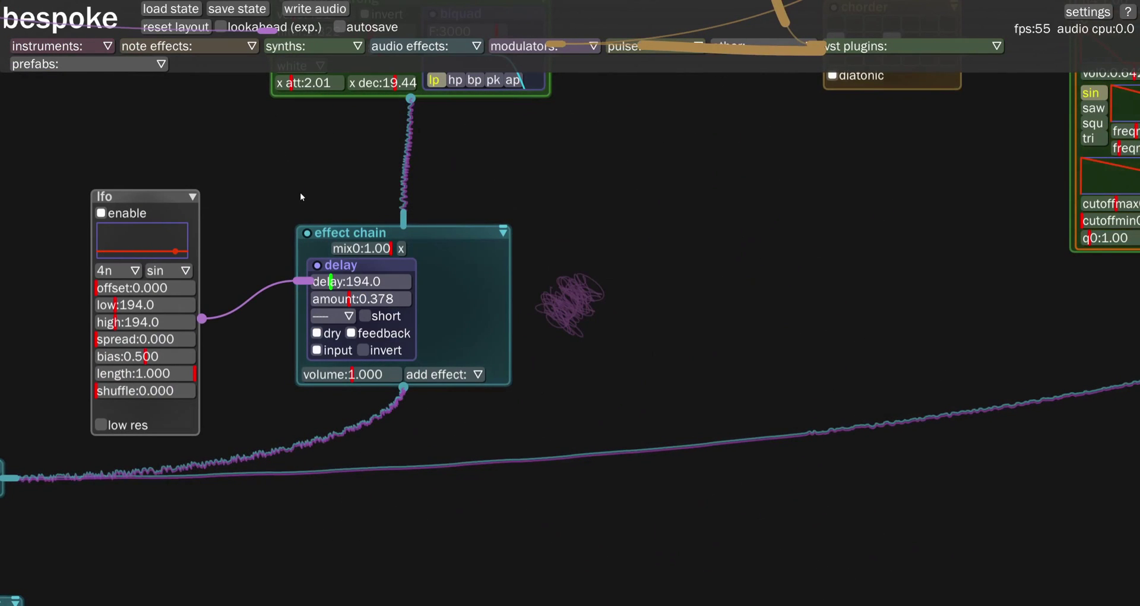
Set the delay LFO's high value to 653.1, spread to 0.041 and bias to 0
{"action": "left_click", "coordinate": [155, 322]}
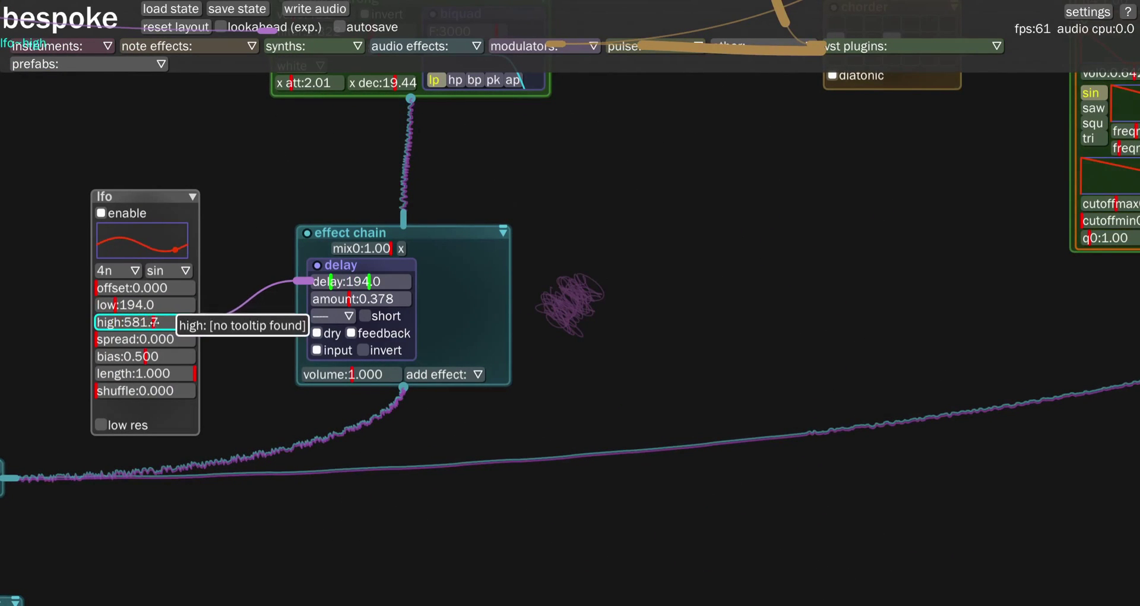
{"action": "left_click_drag", "start_coordinate": [154, 322], "coordinate": [162, 321]}
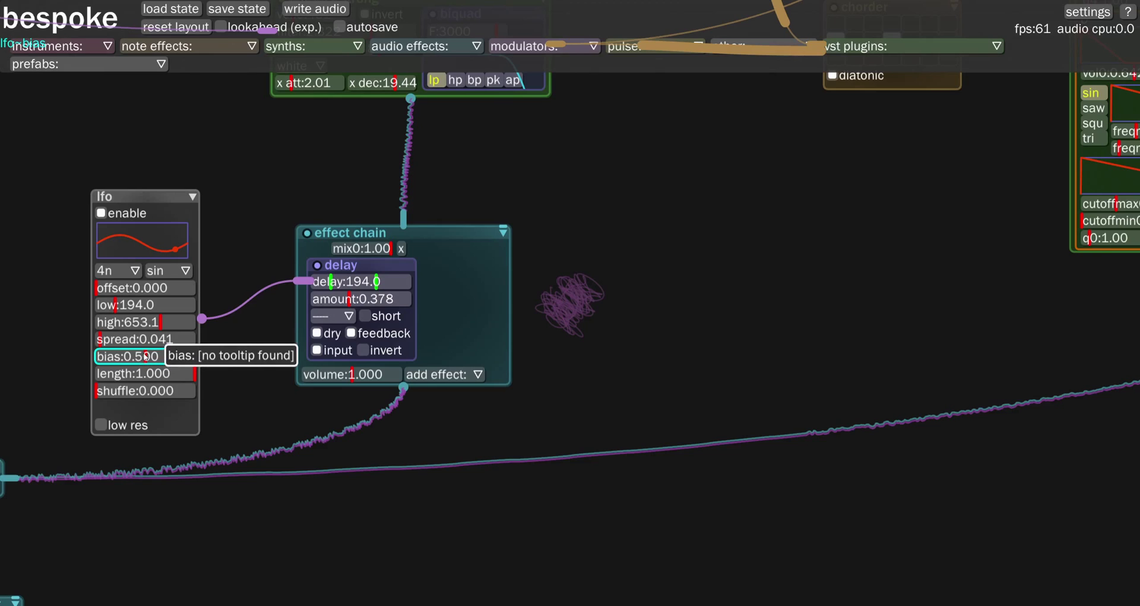
{"action": "left_click_drag", "start_coordinate": [146, 356], "coordinate": [131, 356]}
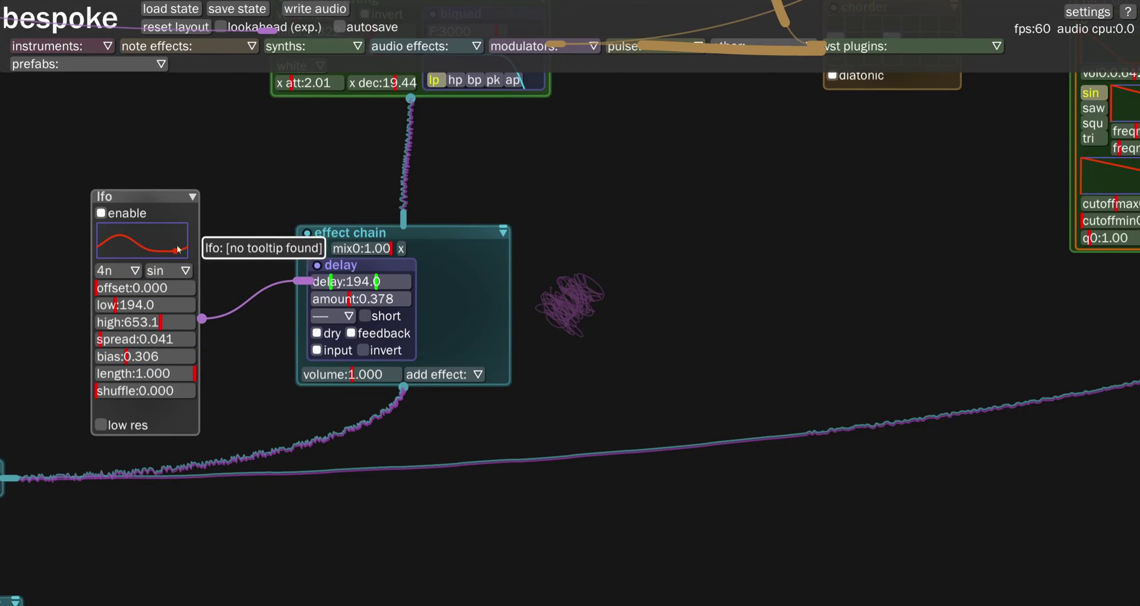
{"action": "left_click", "coordinate": [175, 357]}
{"action": "left_click_drag", "start_coordinate": [174, 357], "coordinate": [90, 350]}
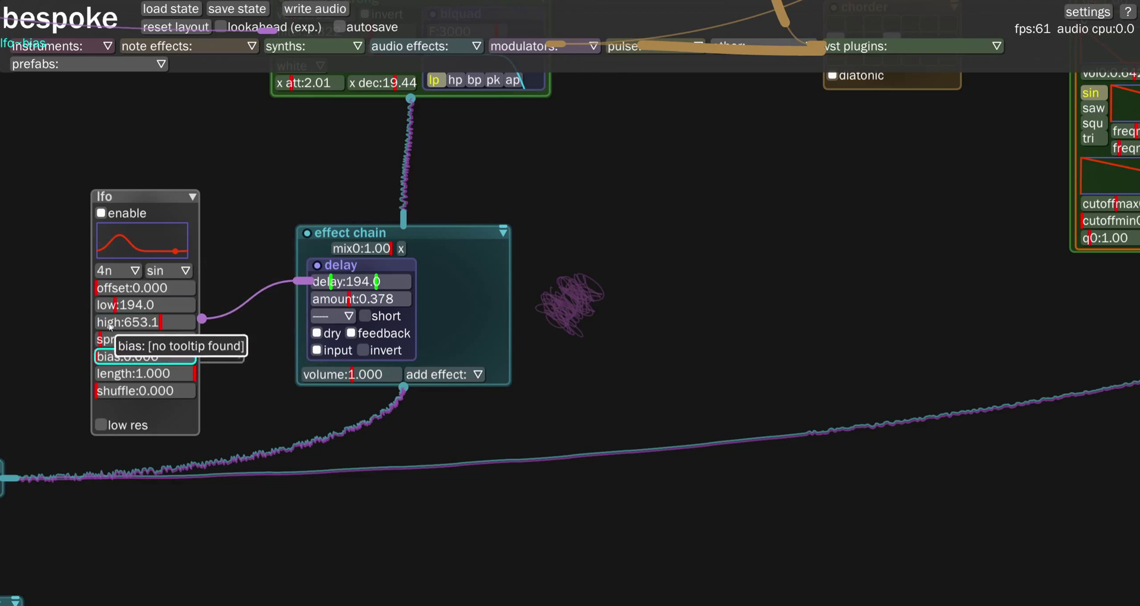
Set the delay LFO's interval to 3 and nudge the module slightly upward
{"action": "left_click", "coordinate": [106, 270]}
{"action": "left_click", "coordinate": [102, 383]}
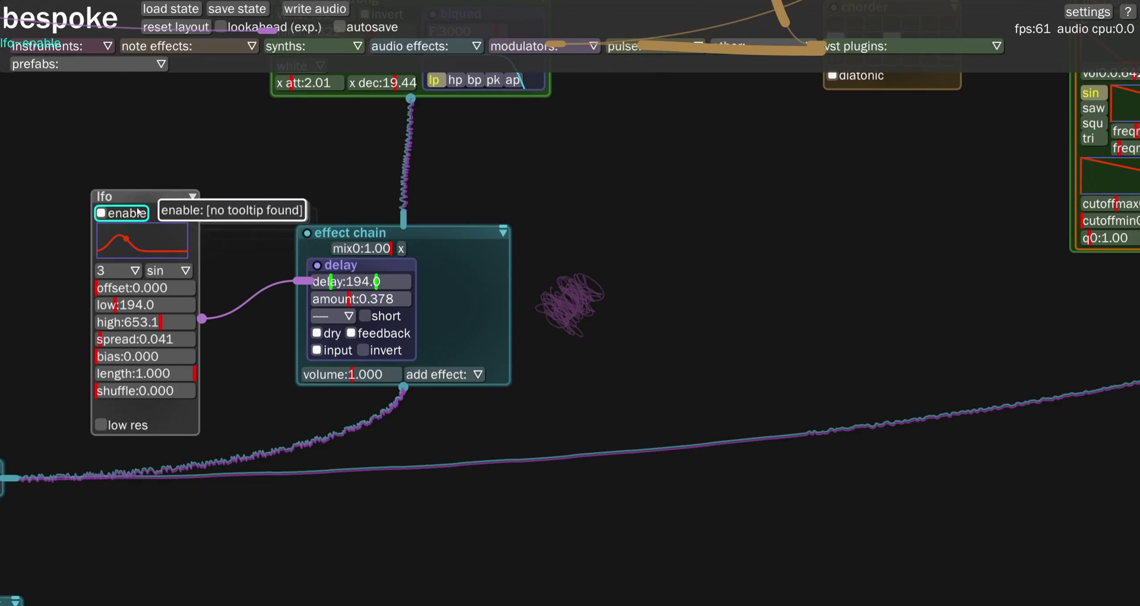
{"action": "left_click_drag", "start_coordinate": [139, 197], "coordinate": [138, 196]}
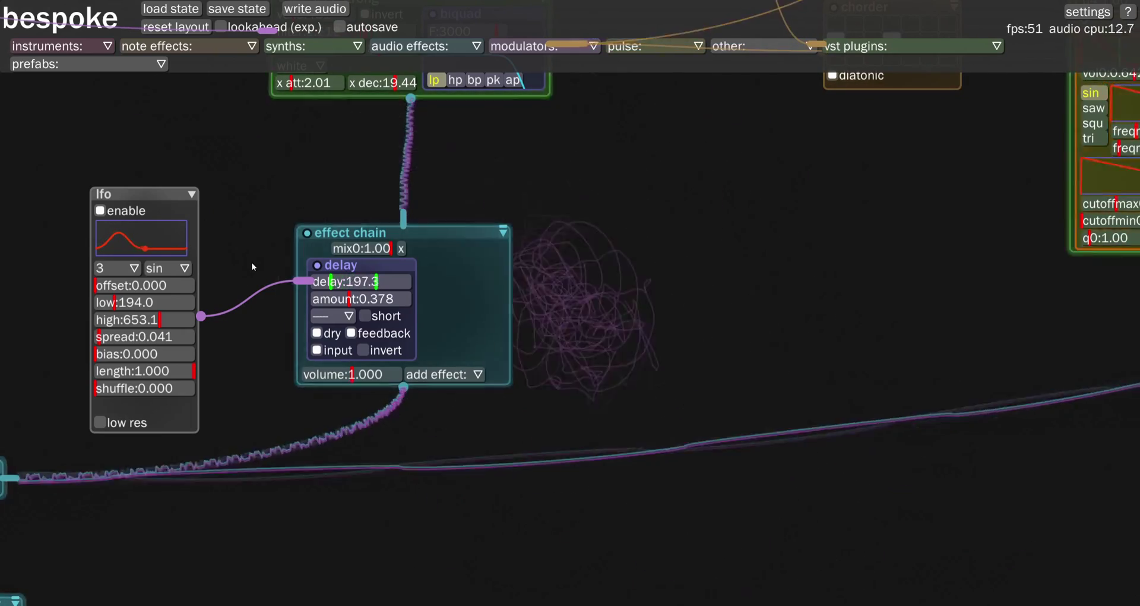
Review the whole patch while it plays, from the modulated delay to the sequencers and drumsynth
{"action": "scroll", "coordinate": [260, 264], "scroll_direction": "down", "scroll_amount": 2}
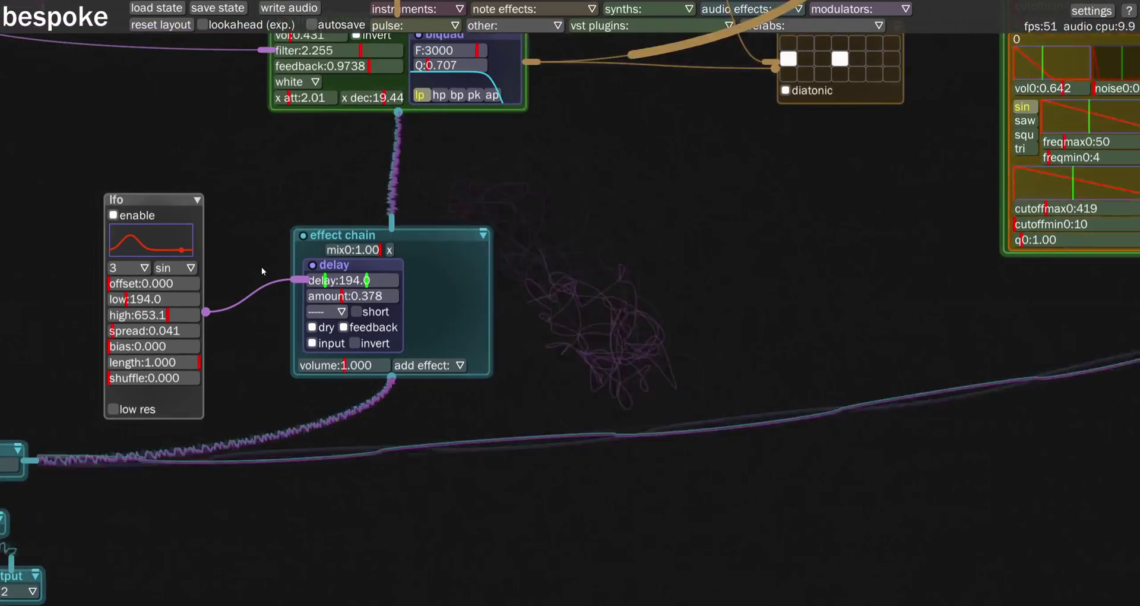
{"action": "scroll", "coordinate": [261, 266], "scroll_direction": "down", "scroll_amount": 1}
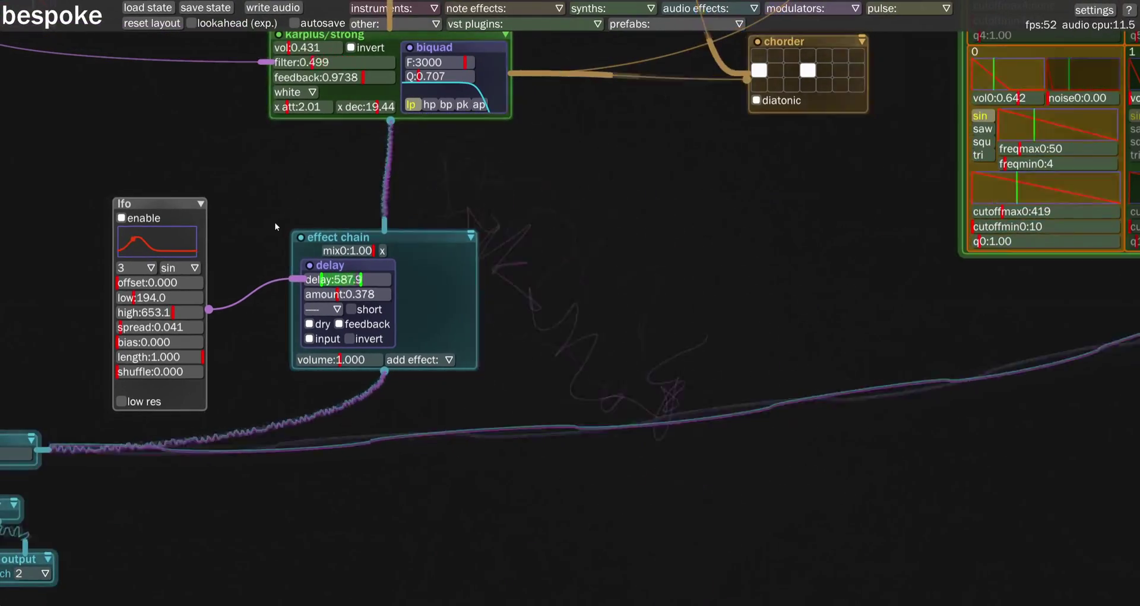
{"action": "scroll", "coordinate": [277, 236], "scroll_direction": "down", "scroll_amount": 2}
{"action": "left_click_drag", "start_coordinate": [284, 206], "coordinate": [324, 299]}
{"action": "scroll", "coordinate": [325, 301], "scroll_direction": "down", "scroll_amount": 2}
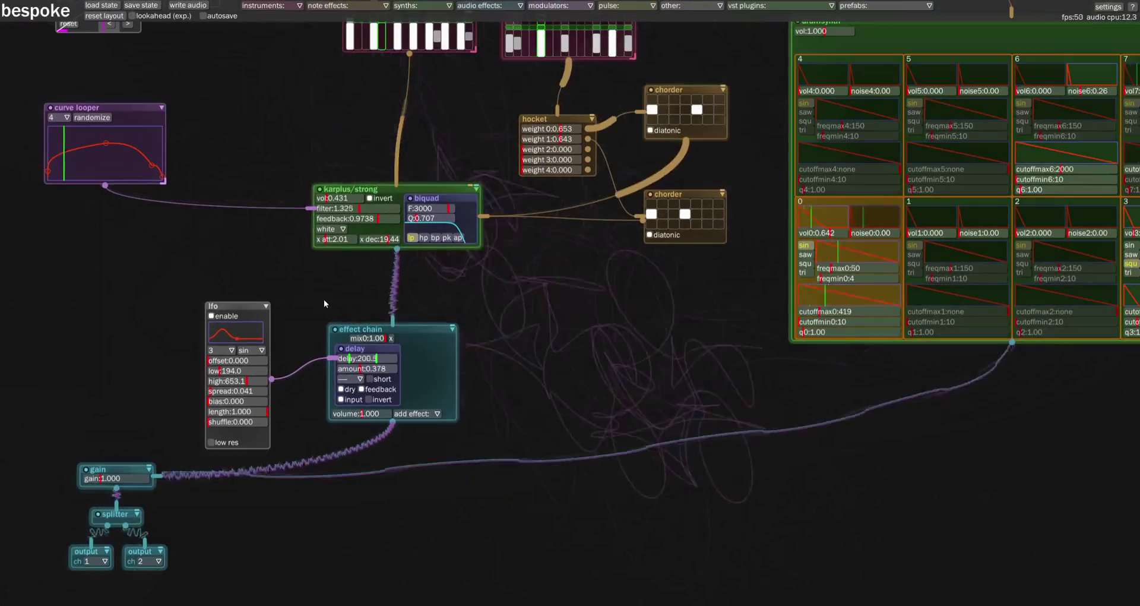
{"action": "scroll", "coordinate": [304, 281], "scroll_direction": "down", "scroll_amount": 1}
{"action": "scroll", "coordinate": [526, 280], "scroll_direction": "down", "scroll_amount": 3}
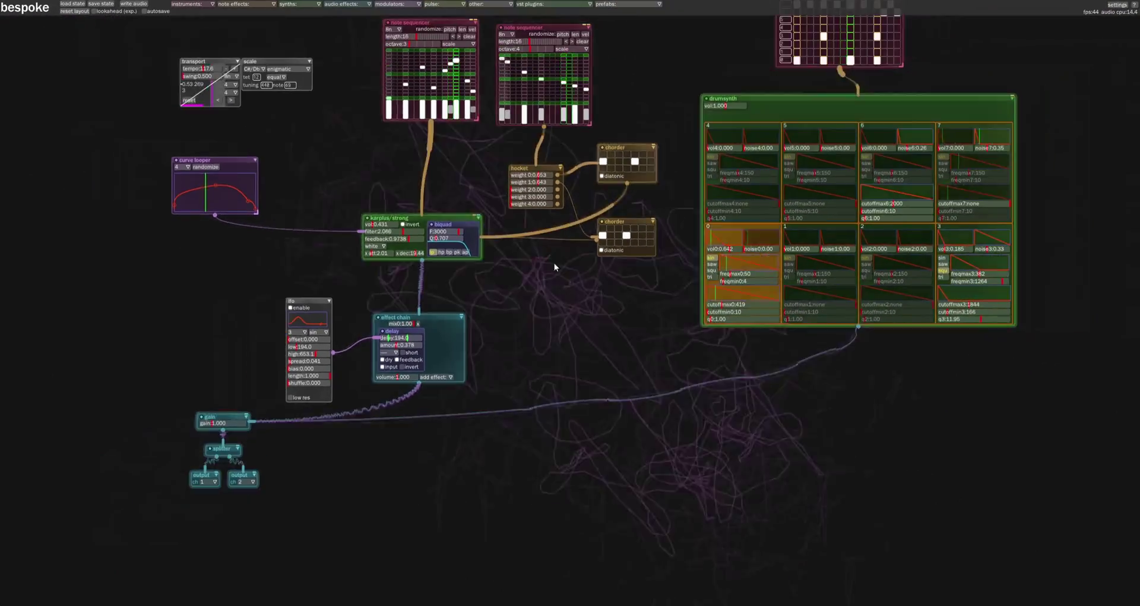
{"action": "left_click_drag", "start_coordinate": [554, 255], "coordinate": [517, 335]}
{"action": "scroll", "coordinate": [518, 338], "scroll_direction": "down", "scroll_amount": 1}
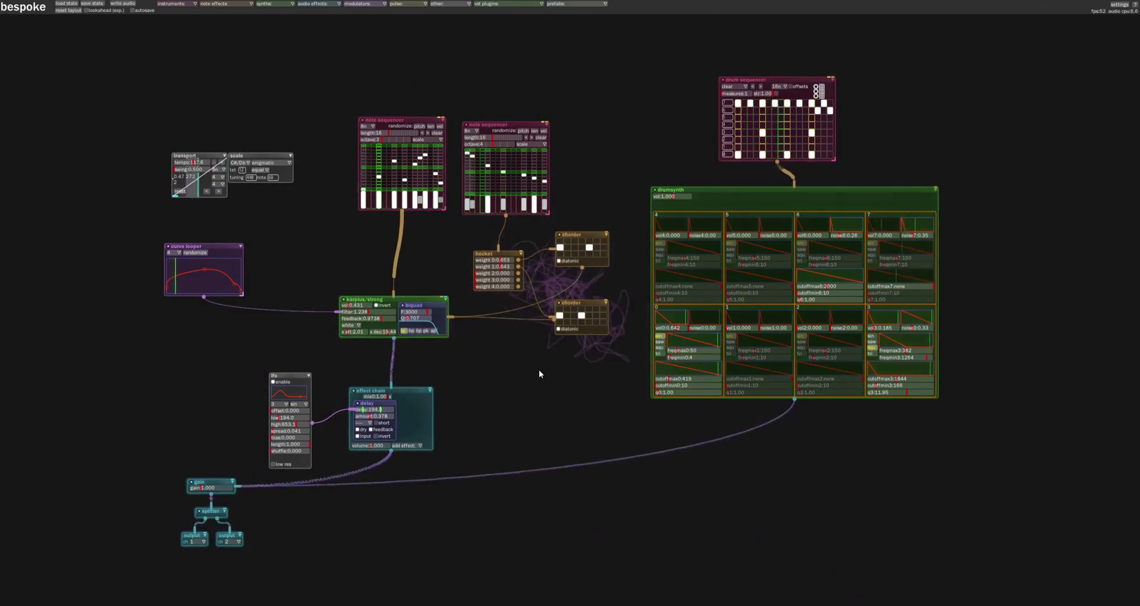
{"action": "scroll", "coordinate": [539, 374], "scroll_direction": "up", "scroll_amount": 1}
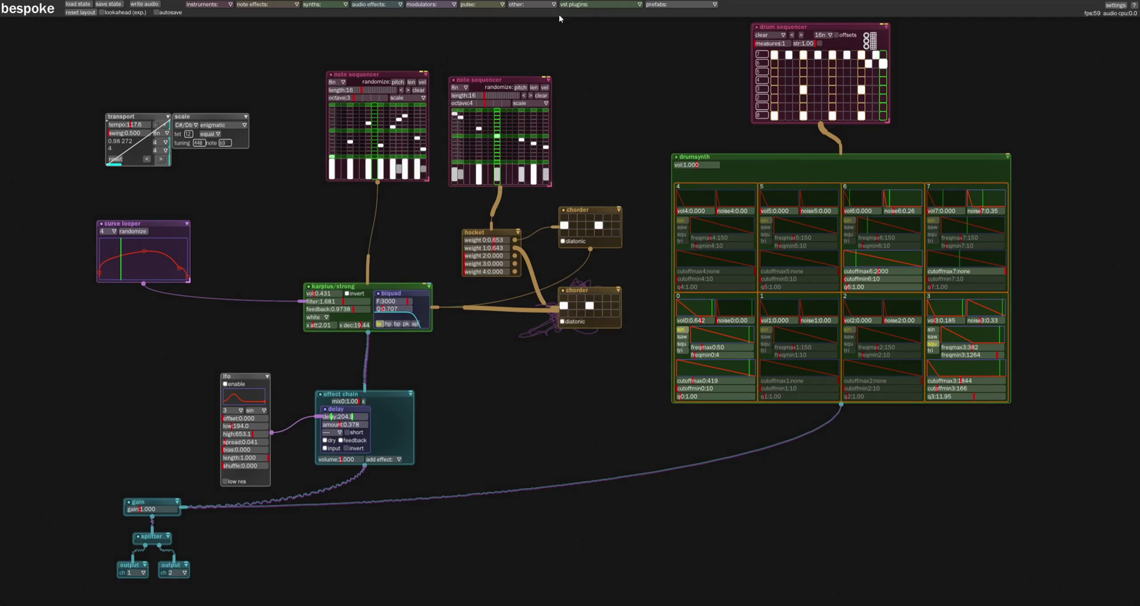
Add the ValhallaRoom VST plugin below the effect chain and route the effect chain and drumsynth through it into the gain
{"action": "left_click", "coordinate": [583, 5]}
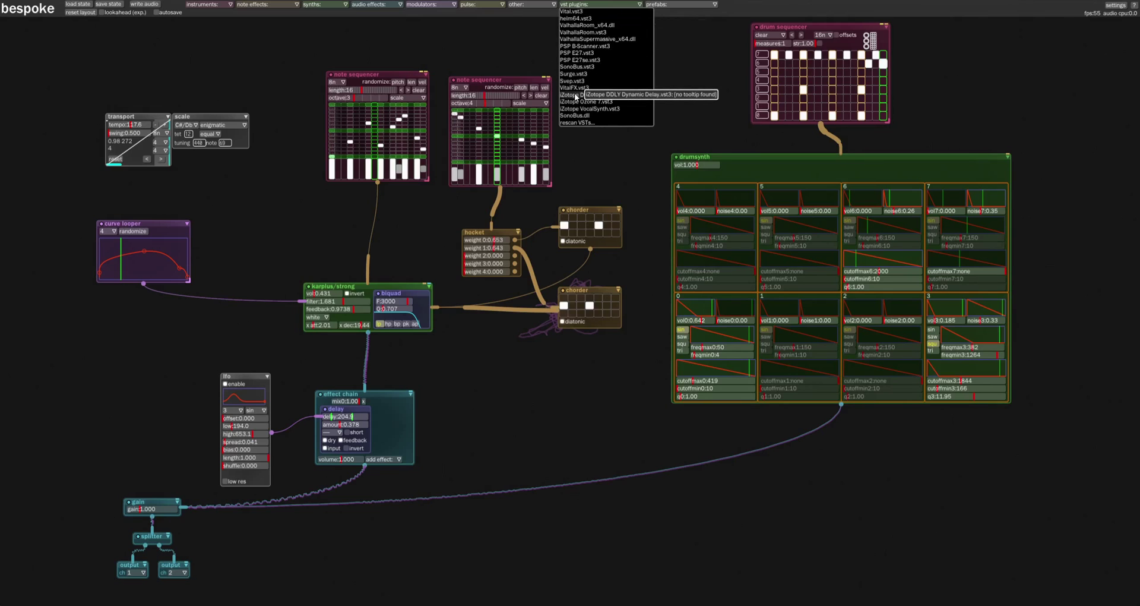
{"action": "left_click", "coordinate": [585, 32]}
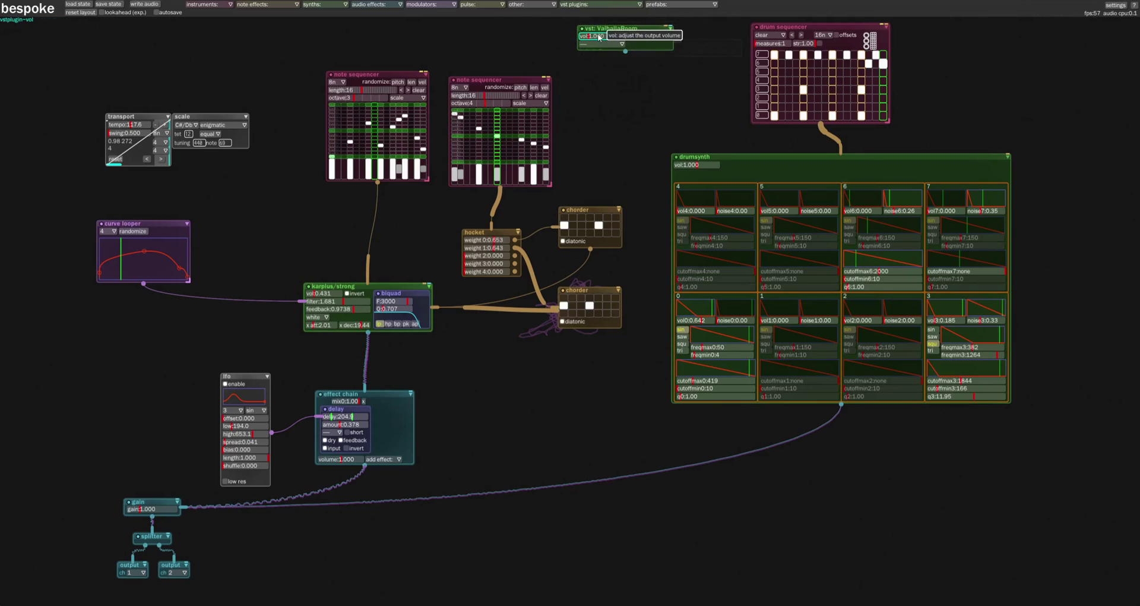
{"action": "left_click_drag", "start_coordinate": [606, 26], "coordinate": [472, 209]}
{"action": "left_click", "coordinate": [611, 34]}
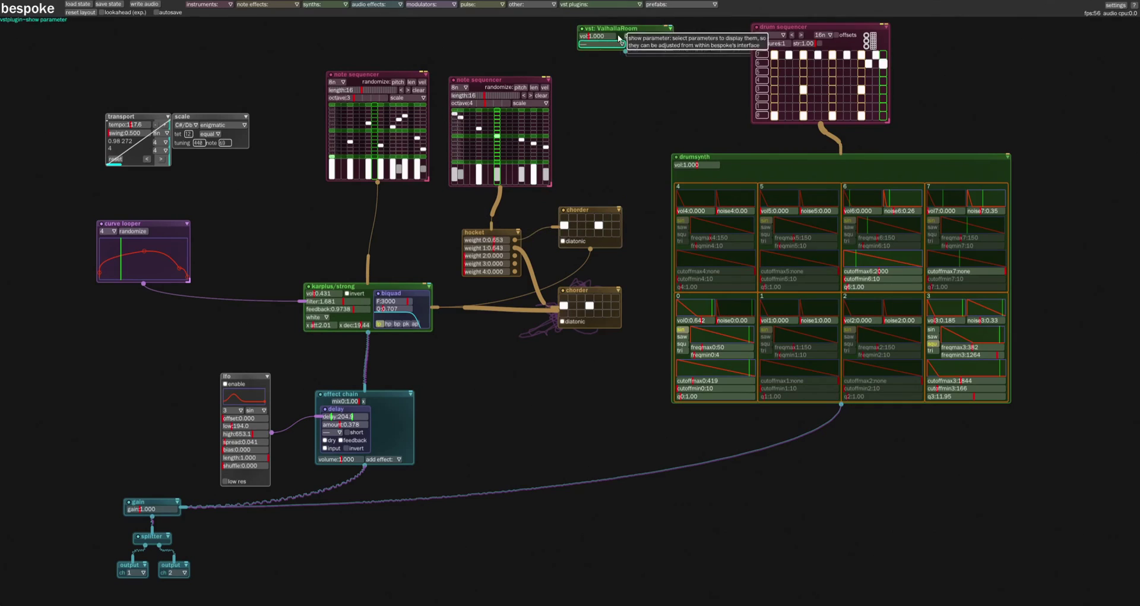
{"action": "left_click_drag", "start_coordinate": [618, 27], "coordinate": [622, 72]}
{"action": "left_click", "coordinate": [626, 29]}
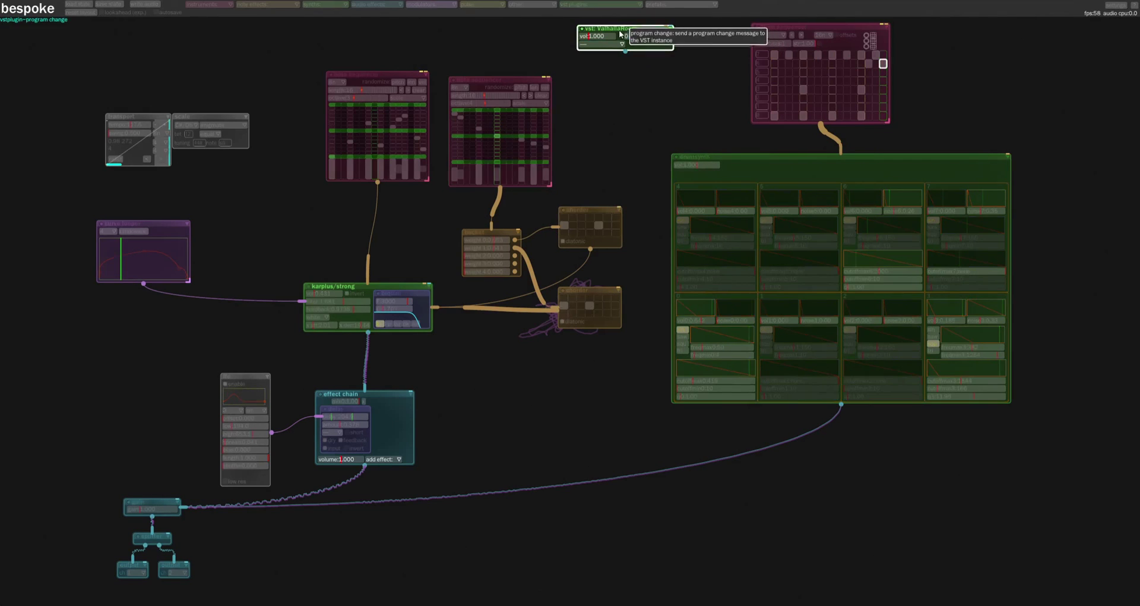
{"action": "left_click", "coordinate": [482, 526]}
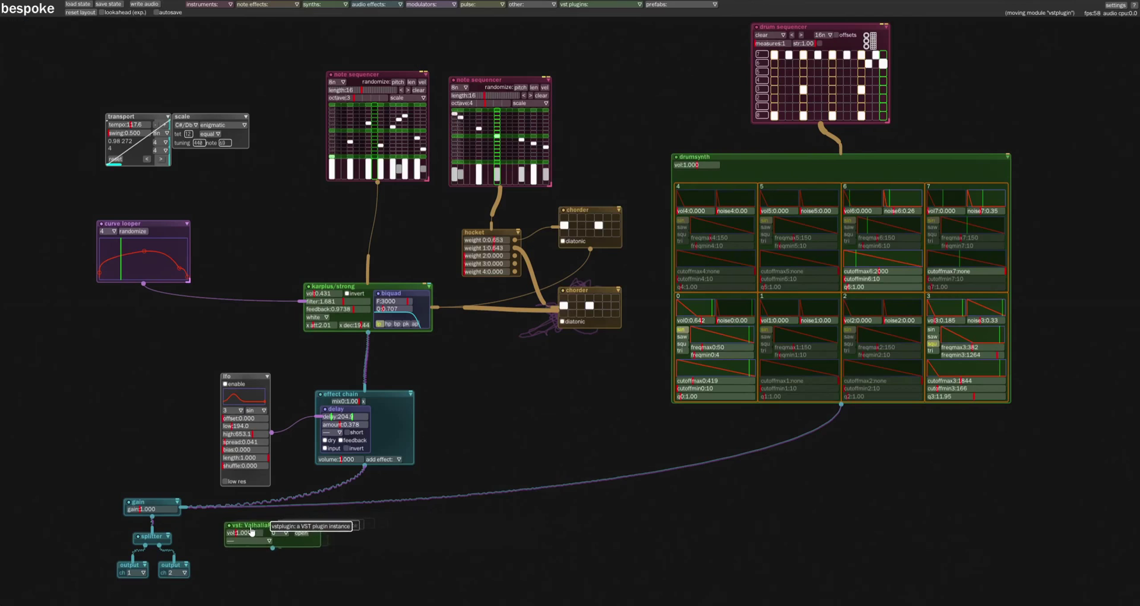
{"action": "left_click_drag", "start_coordinate": [365, 476], "coordinate": [328, 518]}
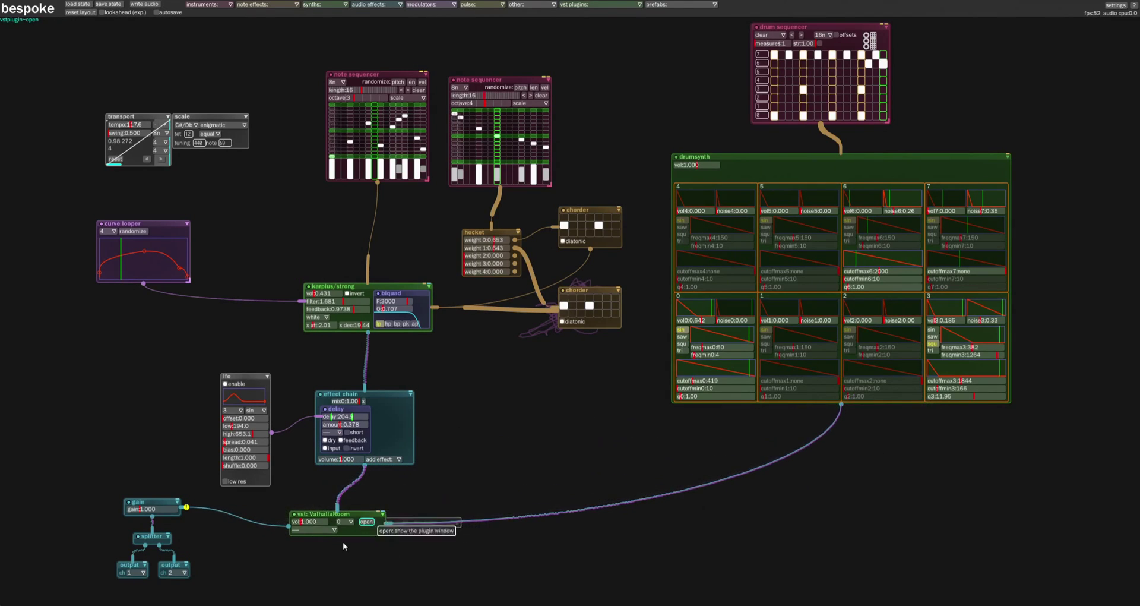